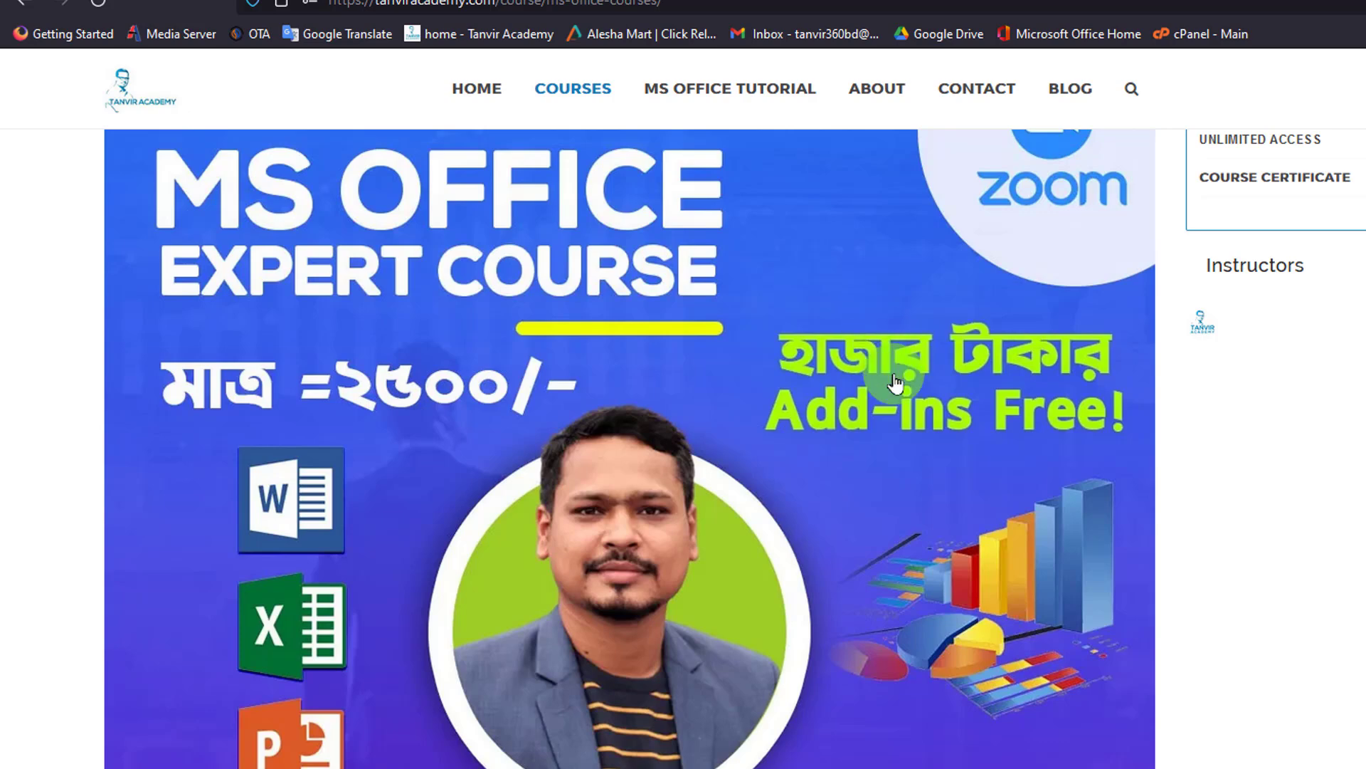
# Read through the MS Office course page, covering the schedule, class topics, fees, payment details and how classes are held.
pyautogui.scroll(-8, 895, 383)
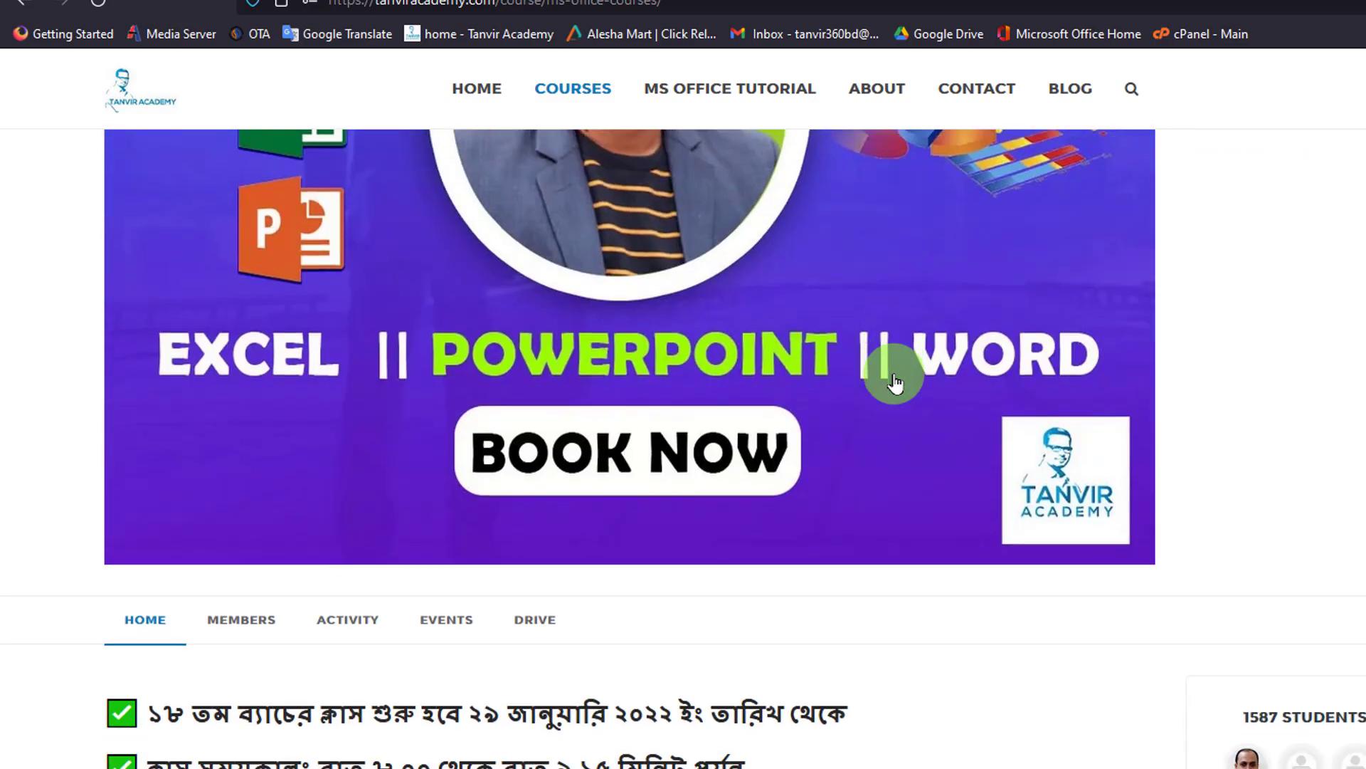
pyautogui.scroll(-2, 891, 376)
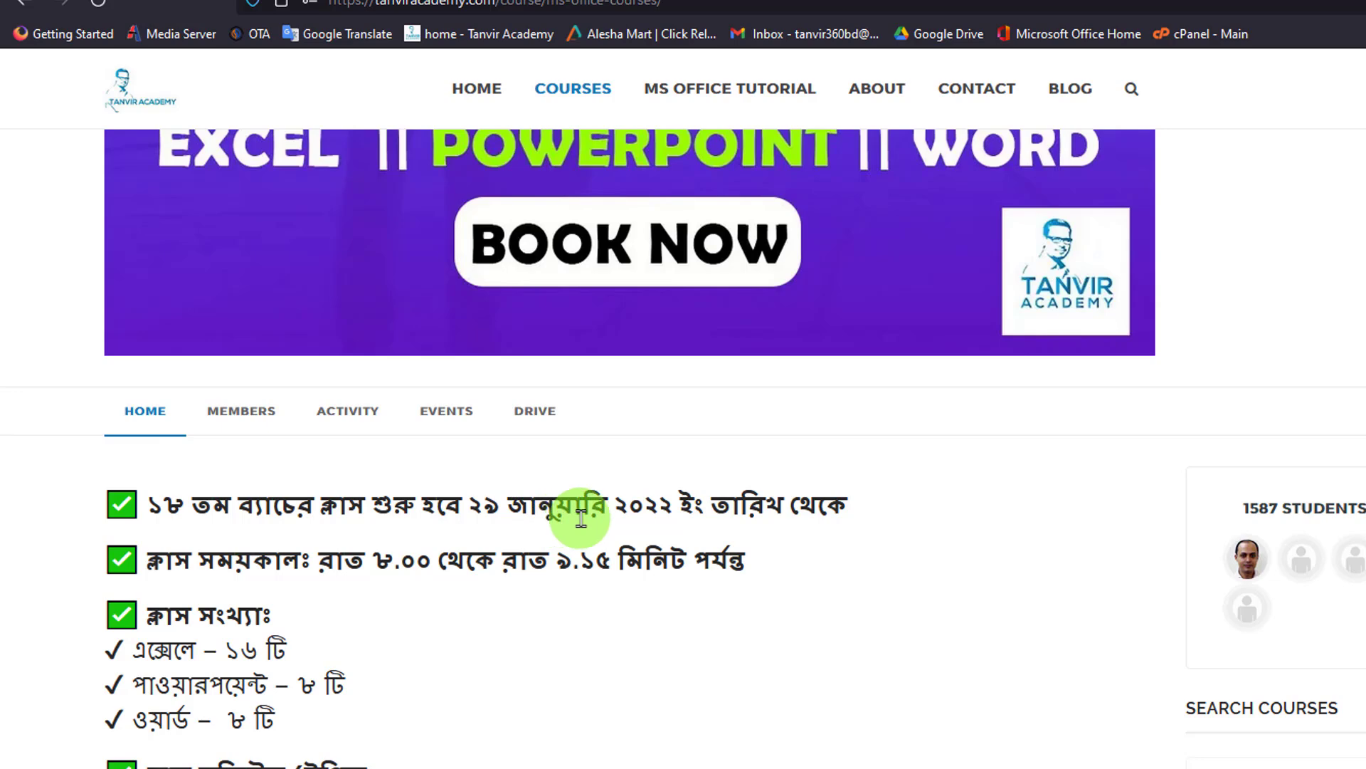
pyautogui.scroll(-4, 605, 519)
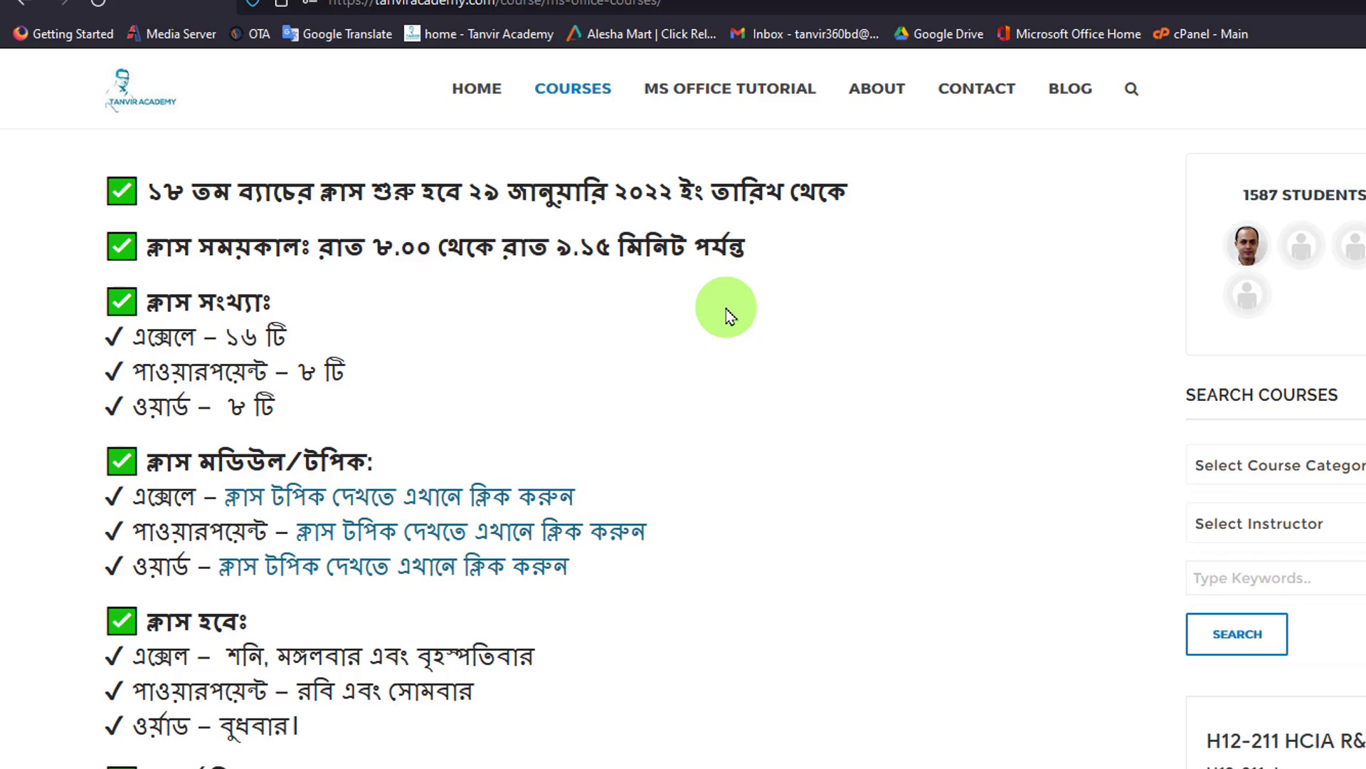
pyautogui.scroll(10, 726, 313)
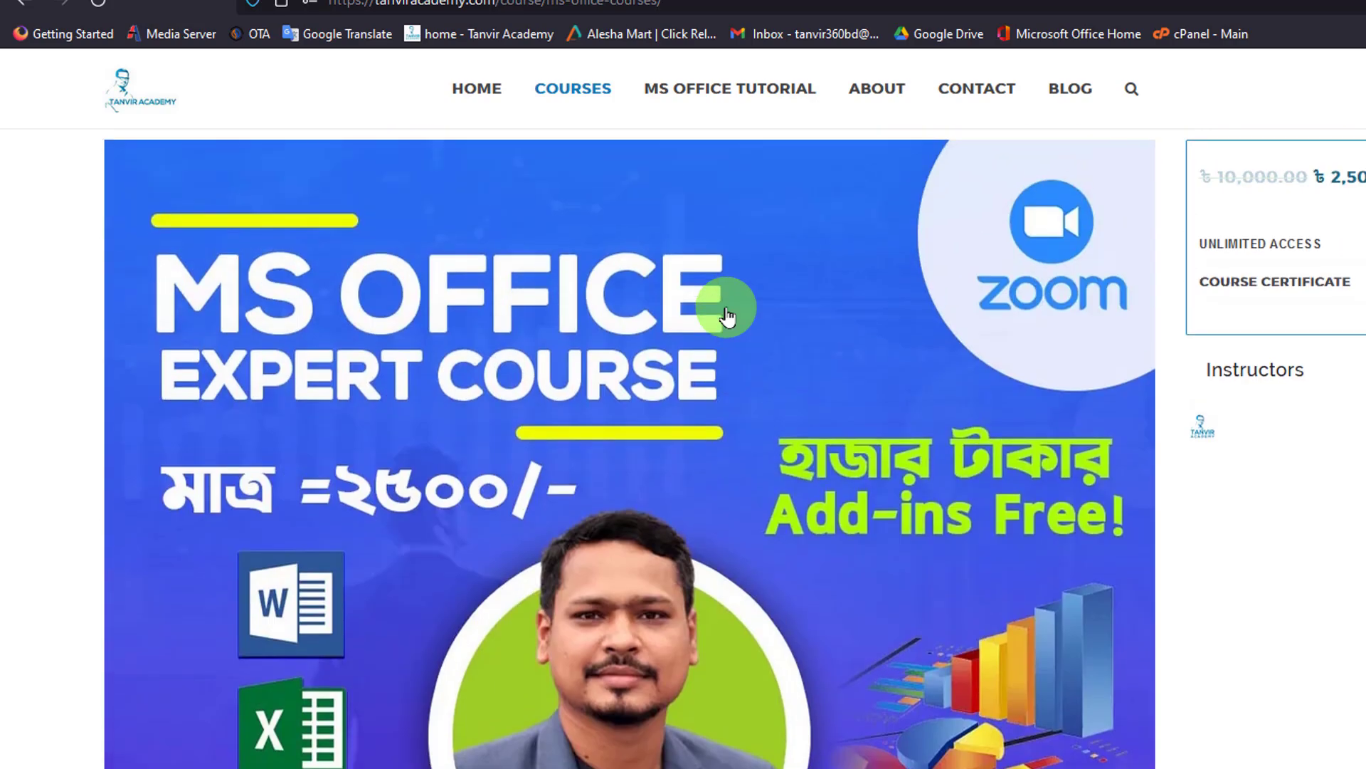
pyautogui.scroll(-2, 726, 313)
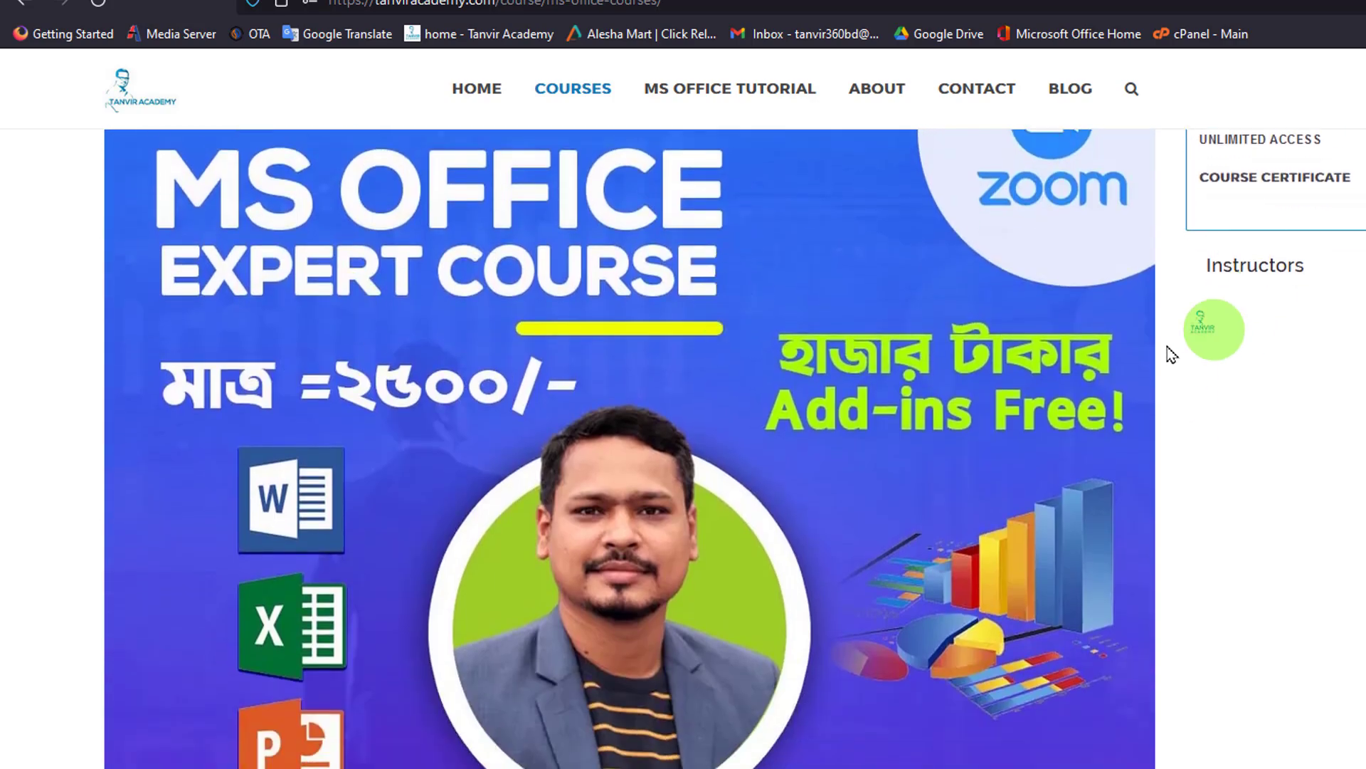
pyautogui.scroll(-2, 677, 427)
pyautogui.scroll(-8, 677, 427)
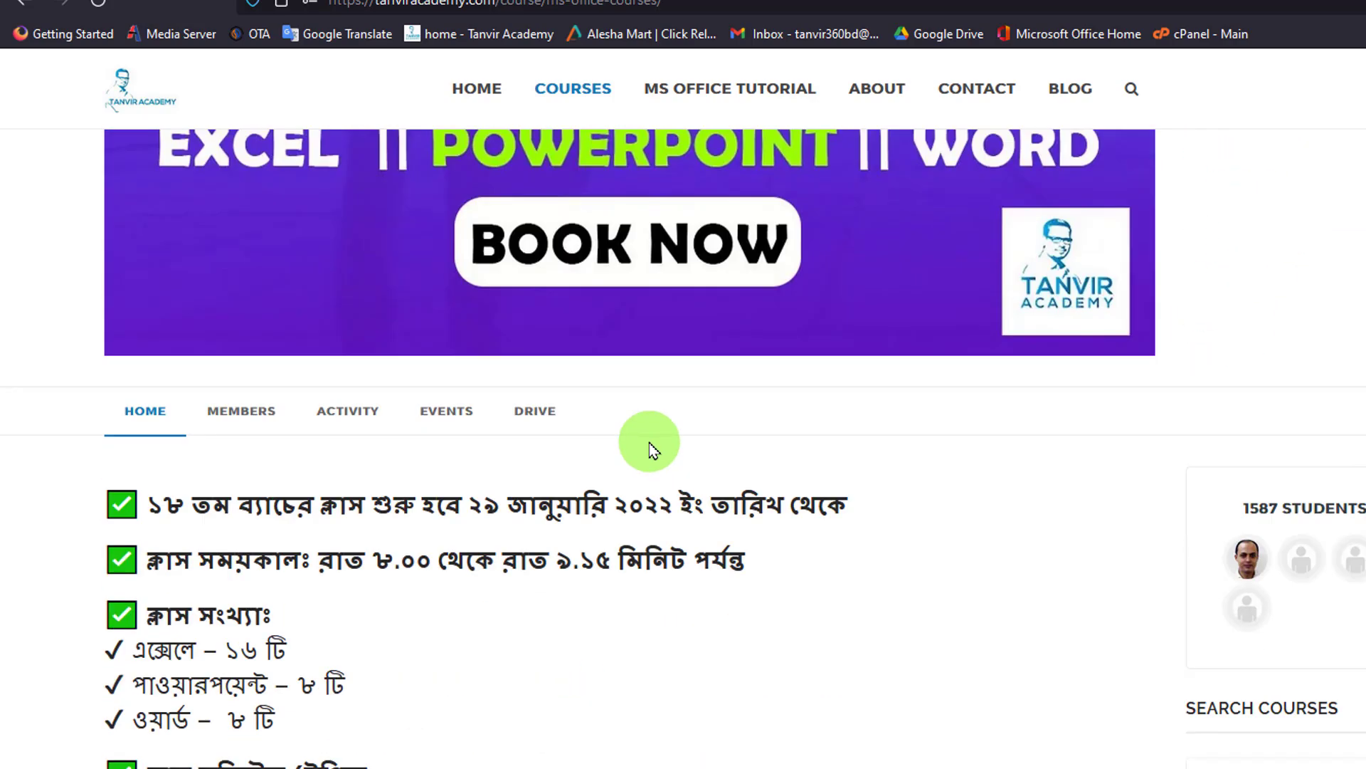
pyautogui.scroll(-3, 342, 544)
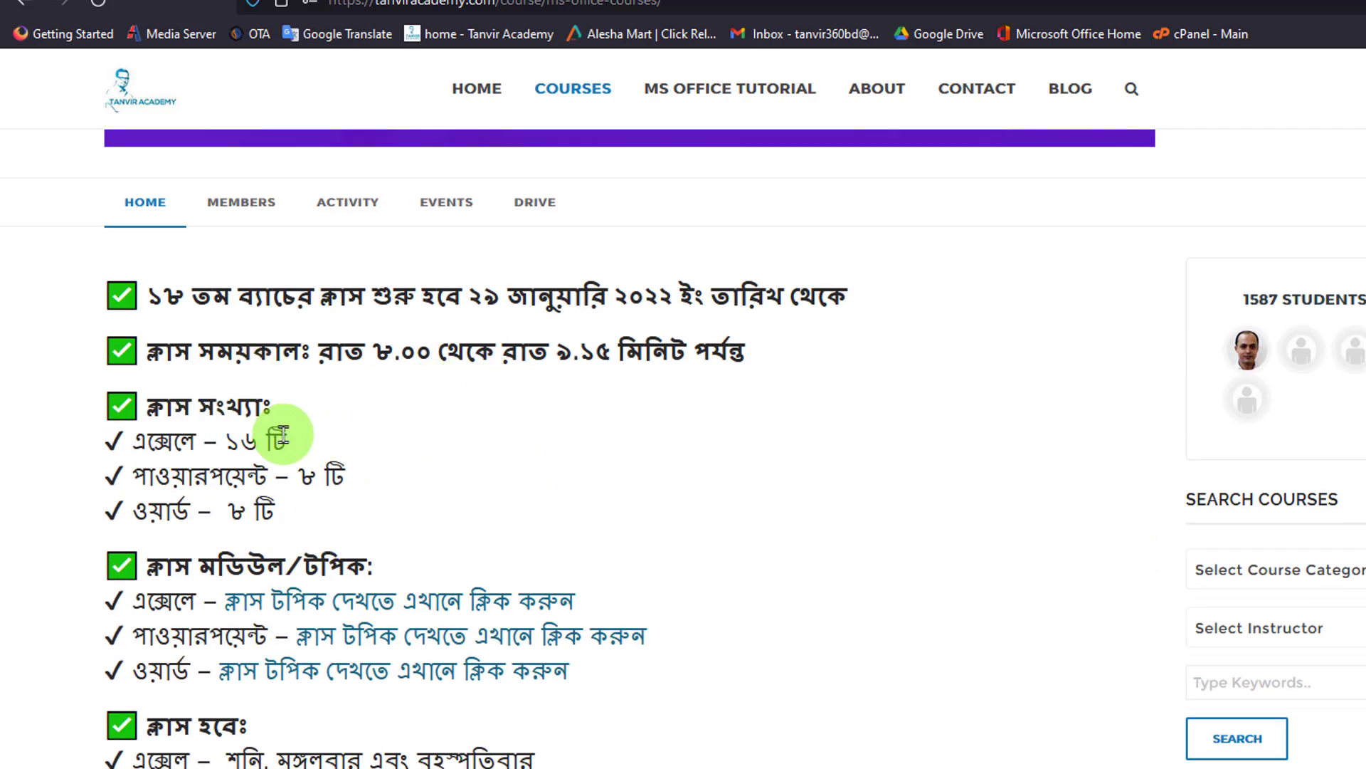
pyautogui.scroll(-3, 289, 442)
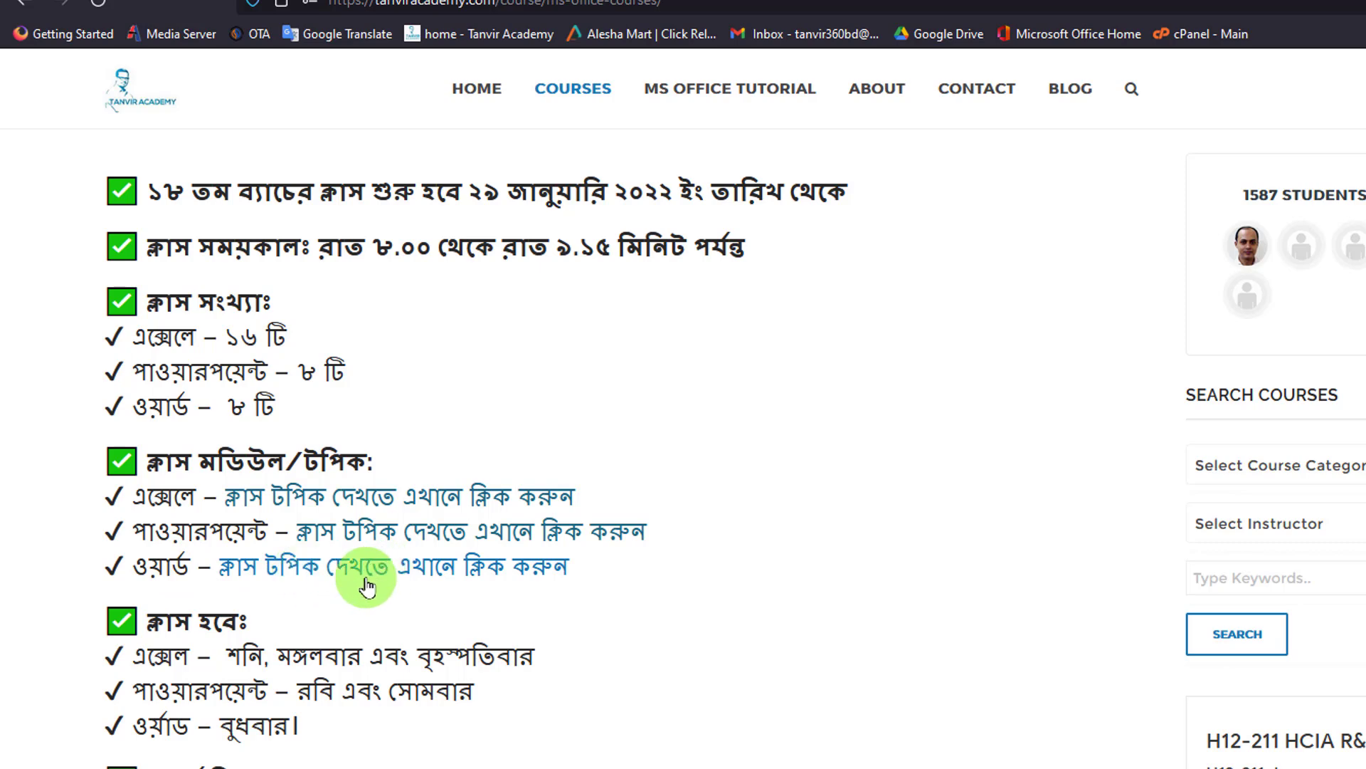
pyautogui.scroll(-3, 360, 578)
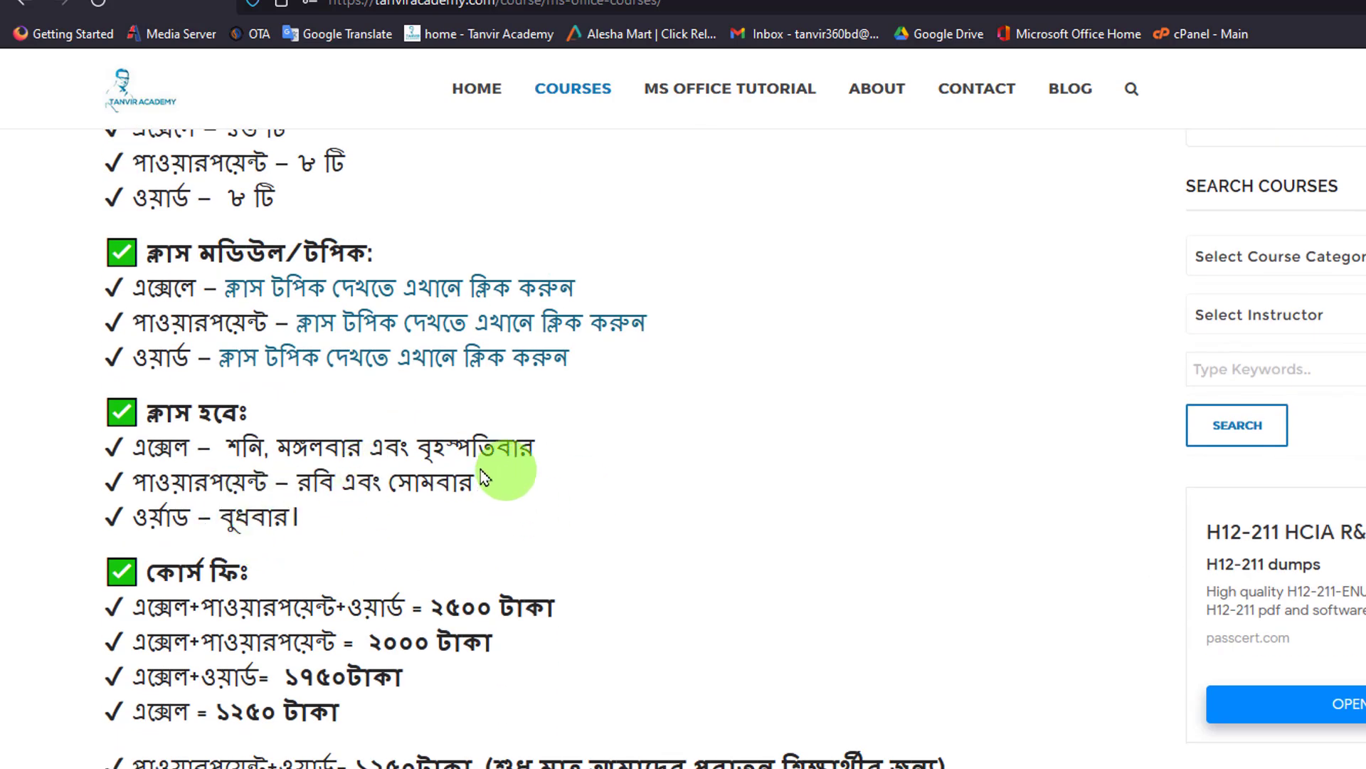
pyautogui.scroll(-5, 427, 498)
pyautogui.scroll(-5, 498, 420)
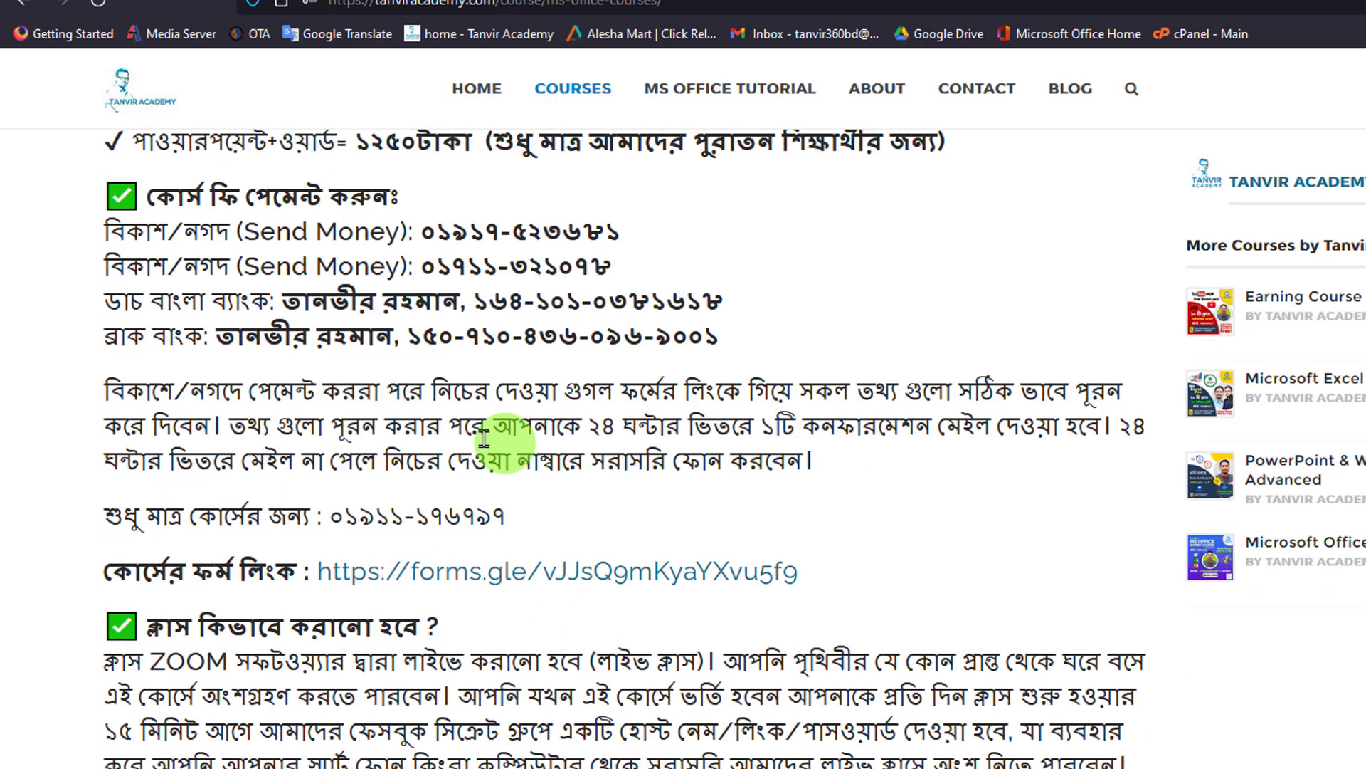
pyautogui.scroll(-2, 508, 388)
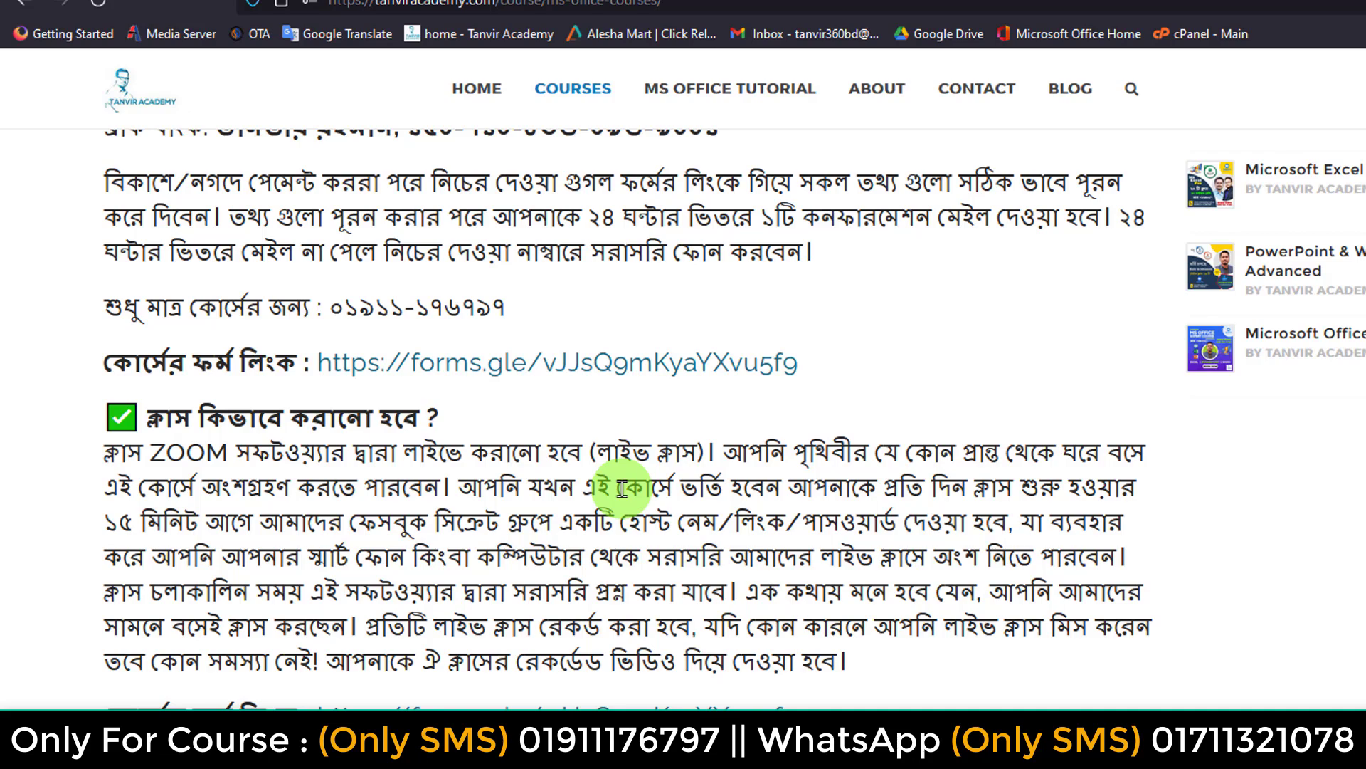
pyautogui.scroll(12, 622, 490)
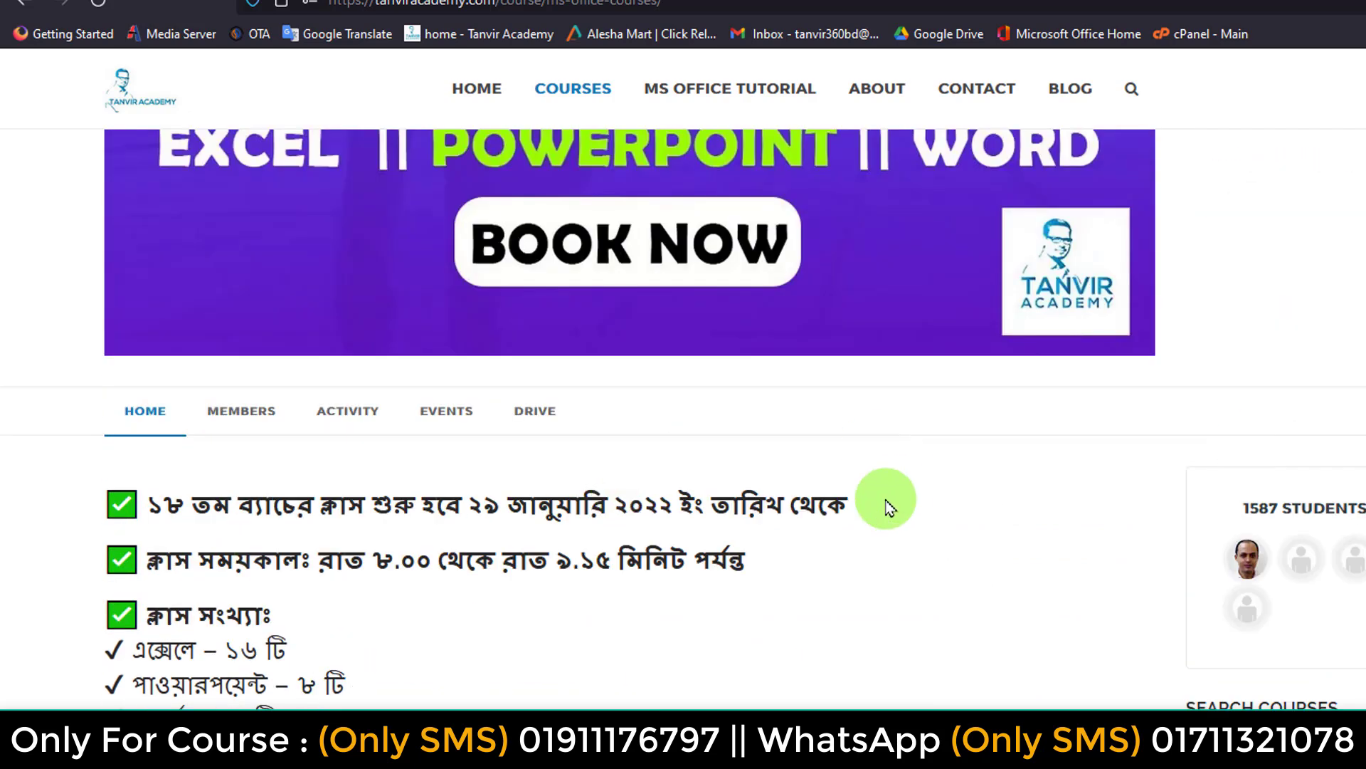
pyautogui.scroll(4, 887, 507)
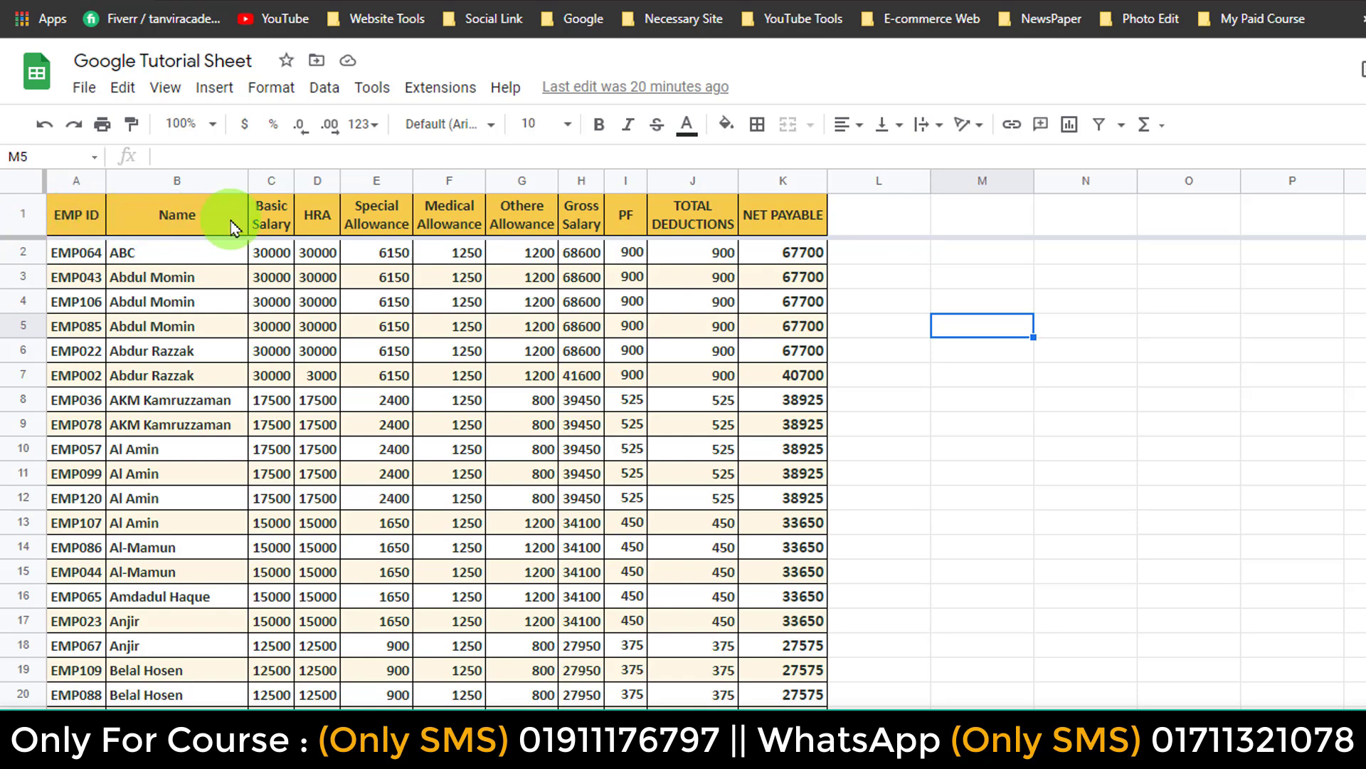
# Select the header row A1:K1 of the salary table in the Google Tutorial Sheet and create a filter on it.
pyautogui.click(206, 257)
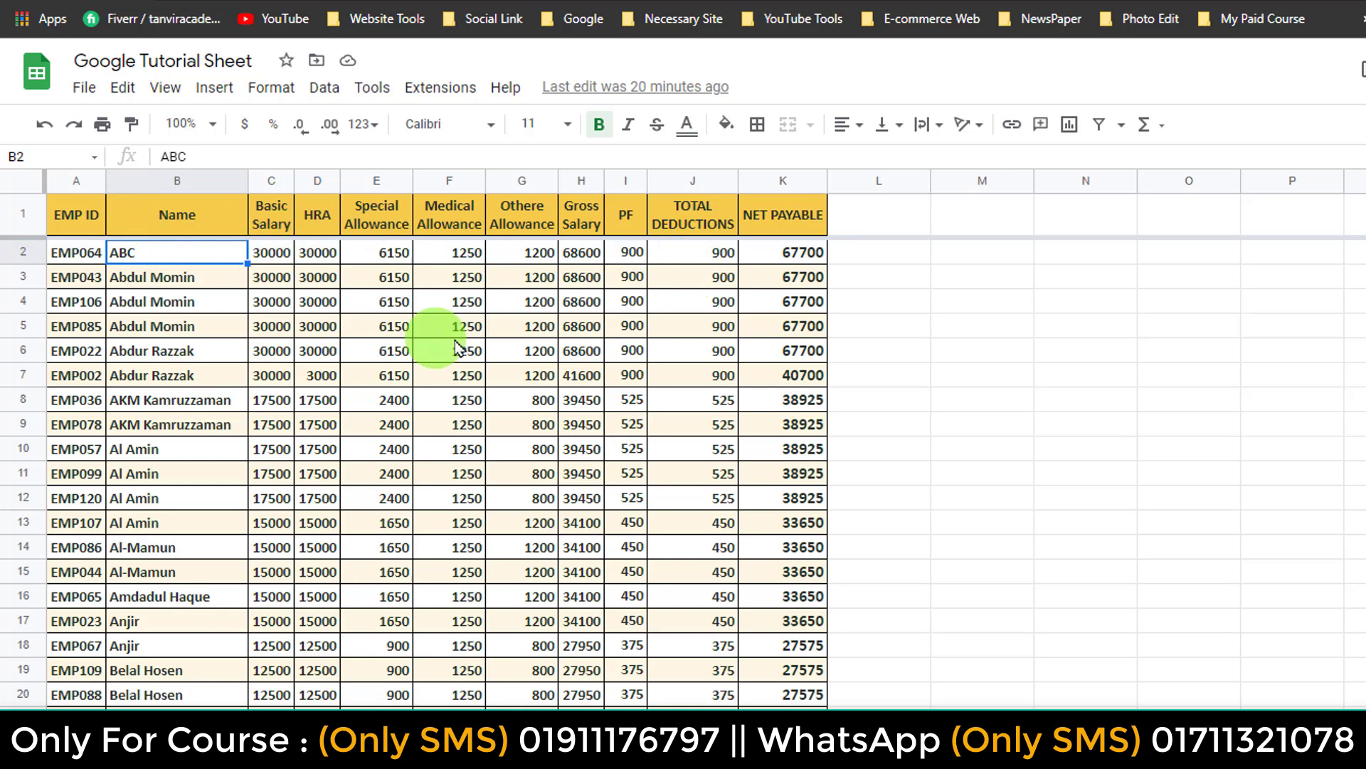
pyautogui.moveTo(91, 213); pyautogui.dragTo(272, 213)
pyautogui.moveTo(433, 211); pyautogui.dragTo(790, 214)
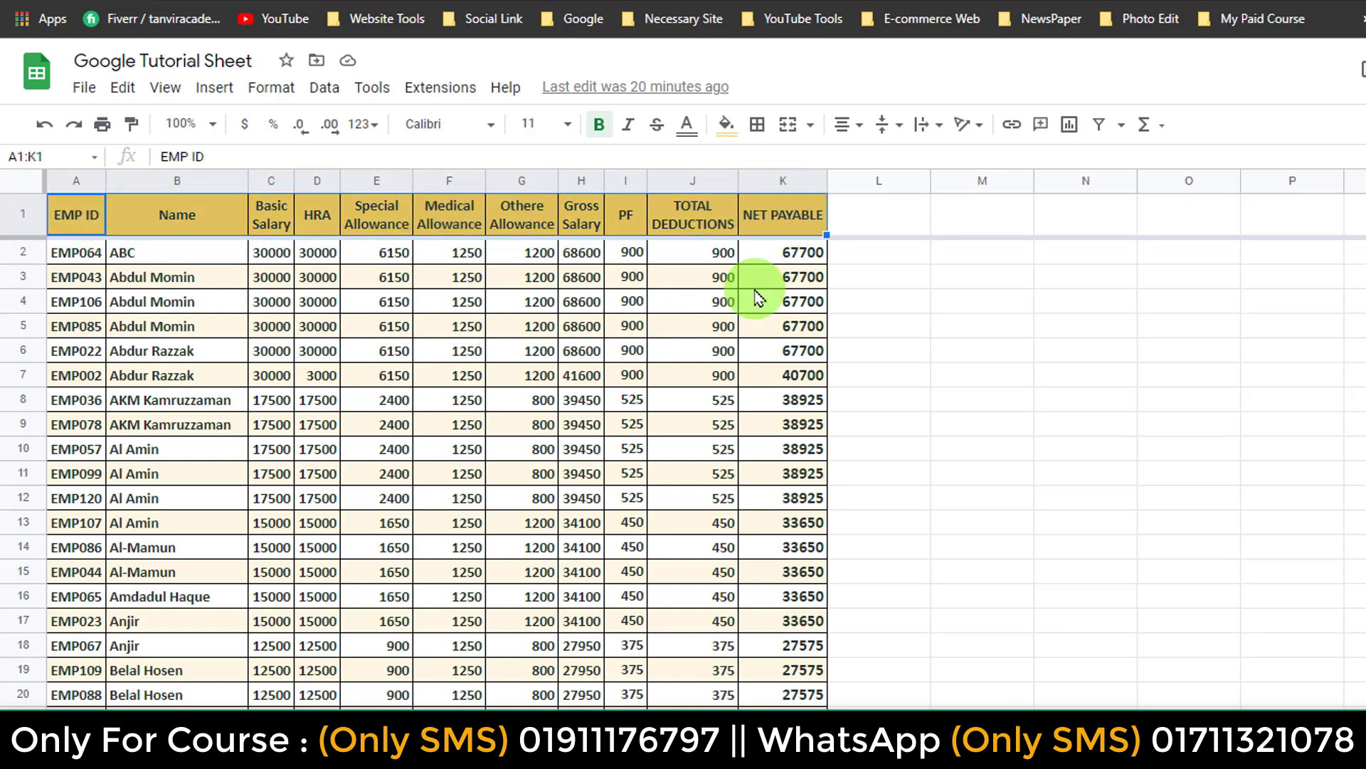
pyautogui.moveTo(67, 213); pyautogui.dragTo(802, 224)
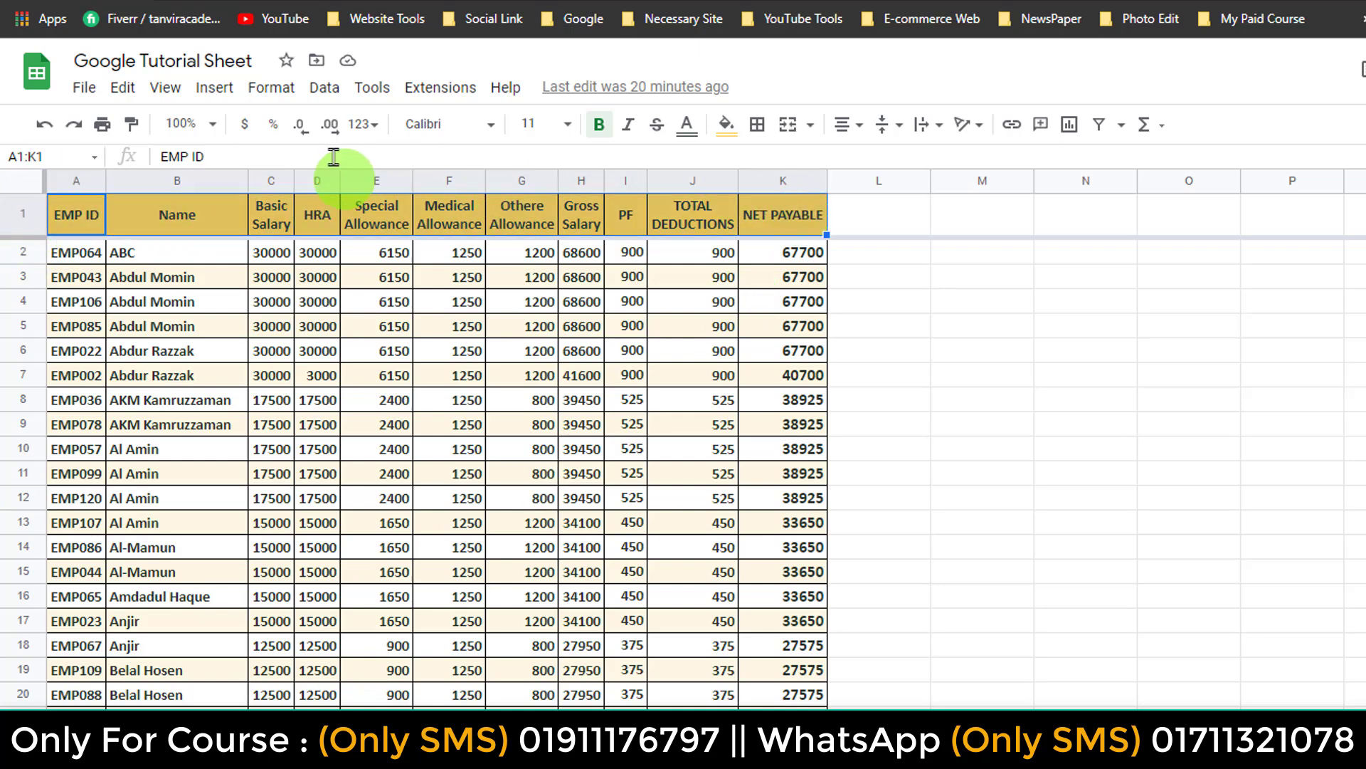
pyautogui.click(325, 88)
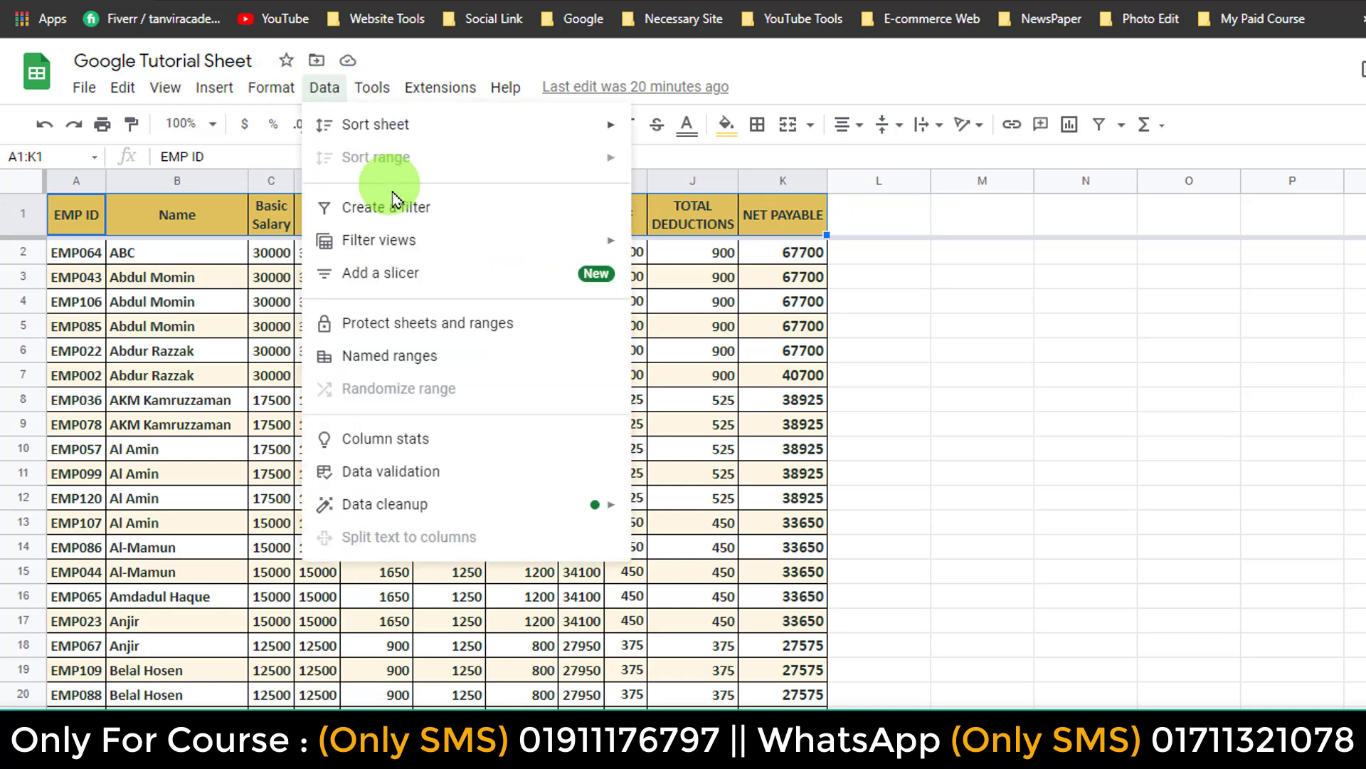
pyautogui.moveTo(411, 247)
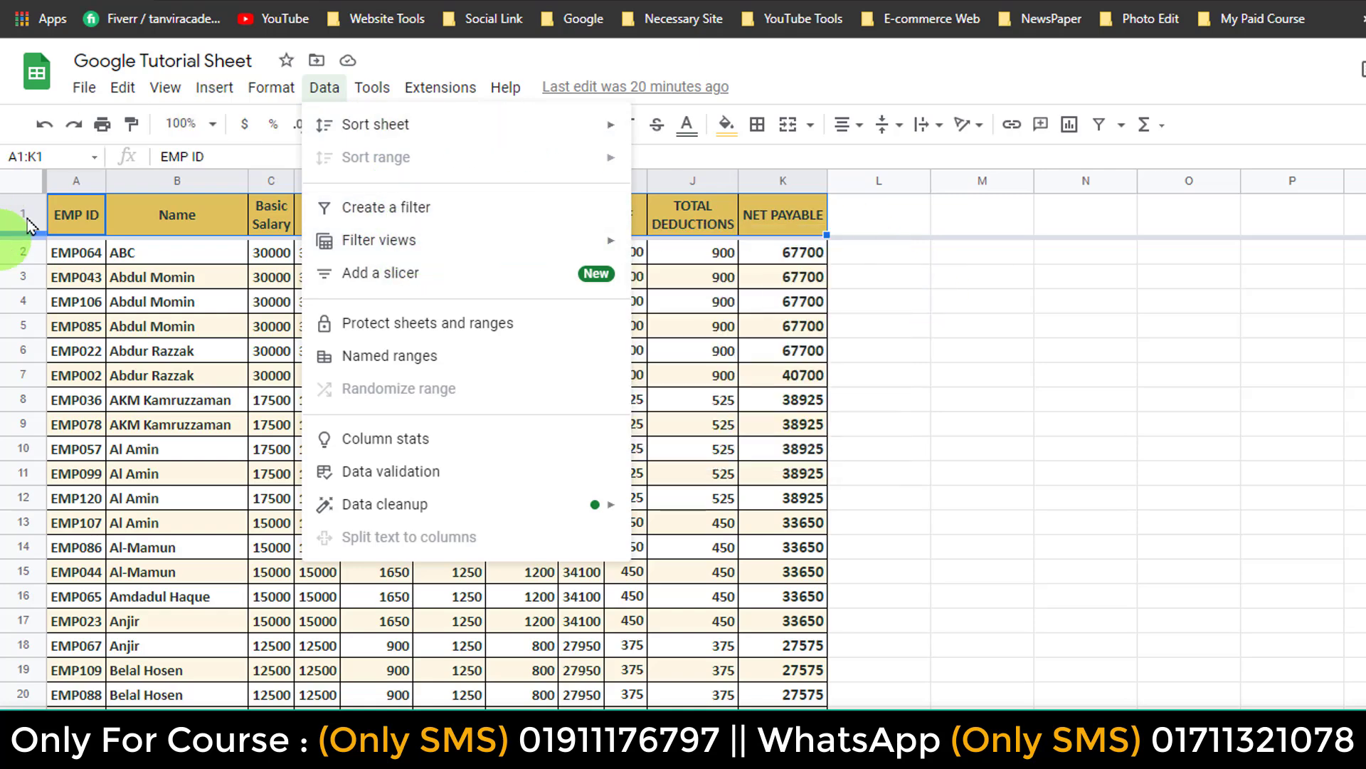
pyautogui.click(863, 83)
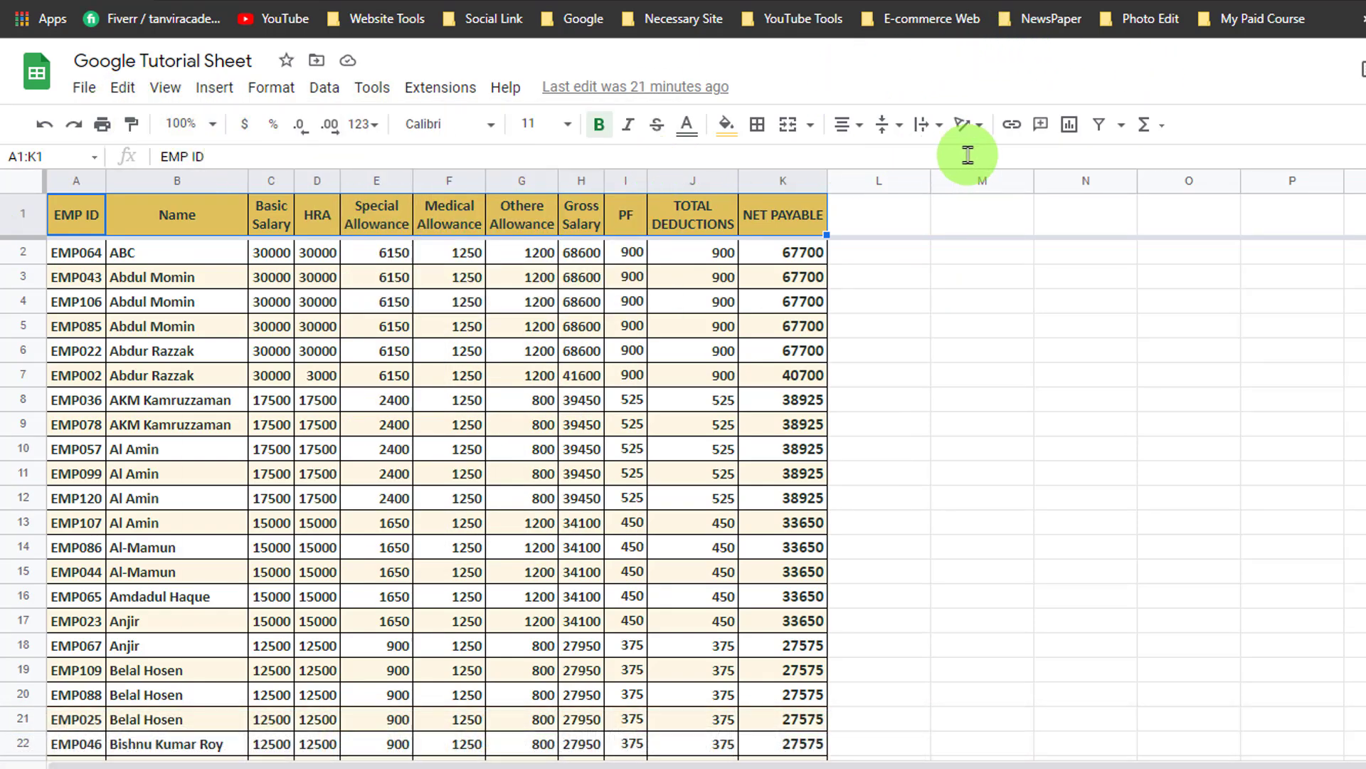
pyautogui.click(1103, 126)
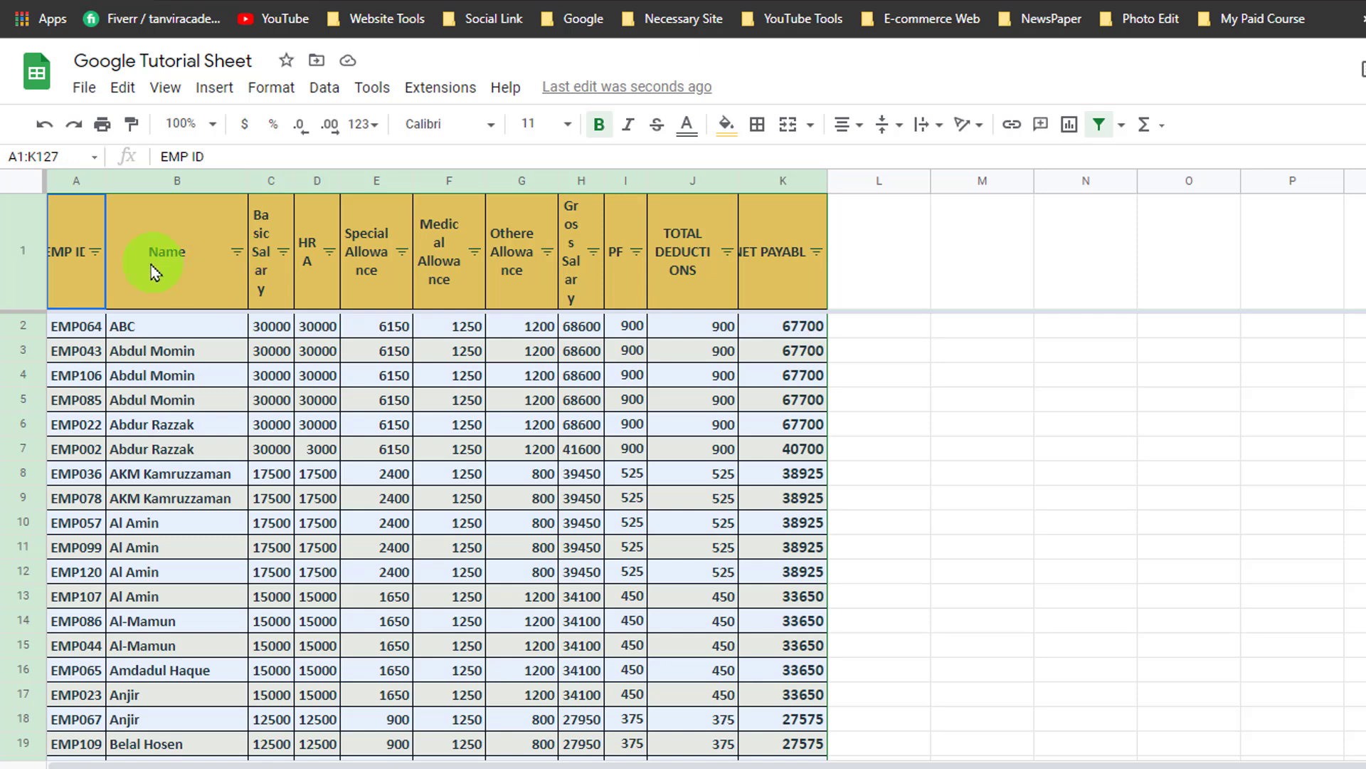
# Filter the Name column by values, clearing all names and keeping only the second one in the list.
pyautogui.click(239, 255)
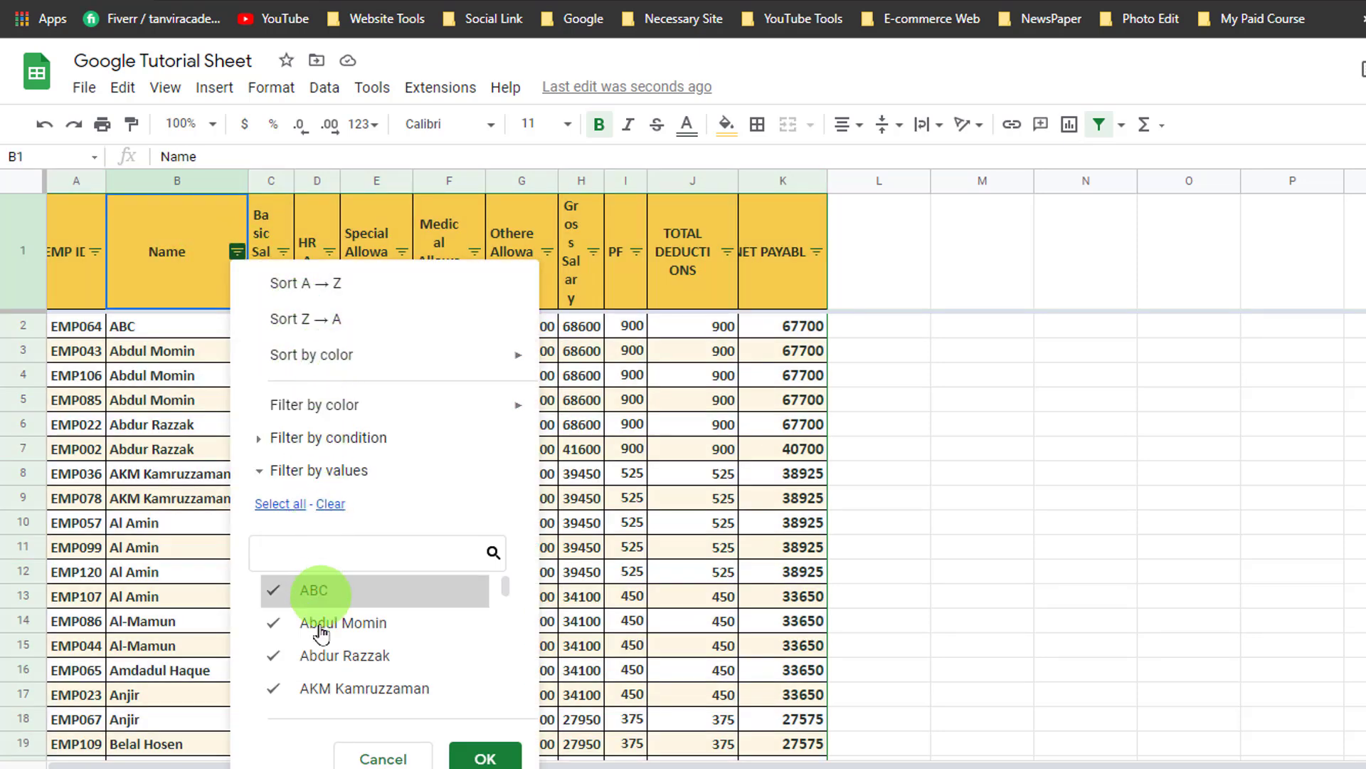
pyautogui.scroll(-2, 378, 621)
pyautogui.scroll(2, 383, 630)
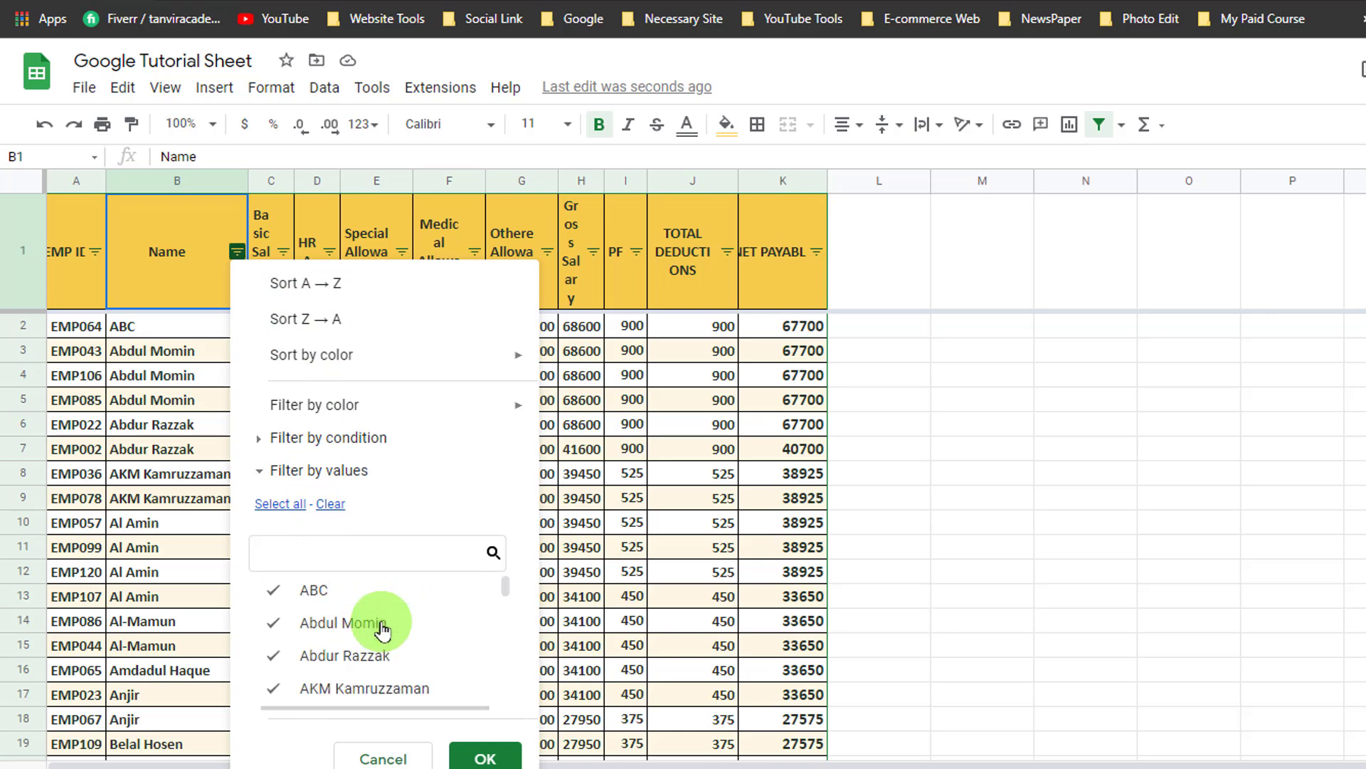
pyautogui.click(331, 504)
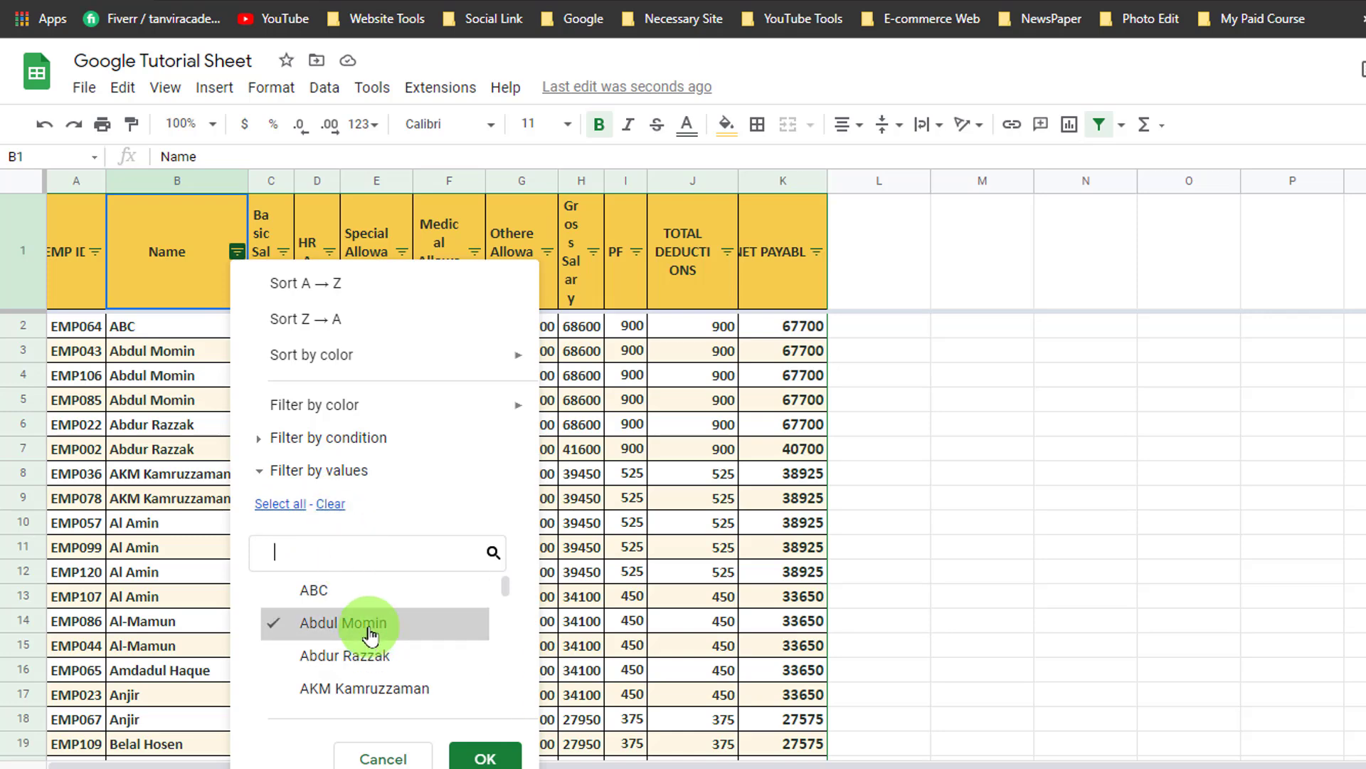
pyautogui.click(485, 758)
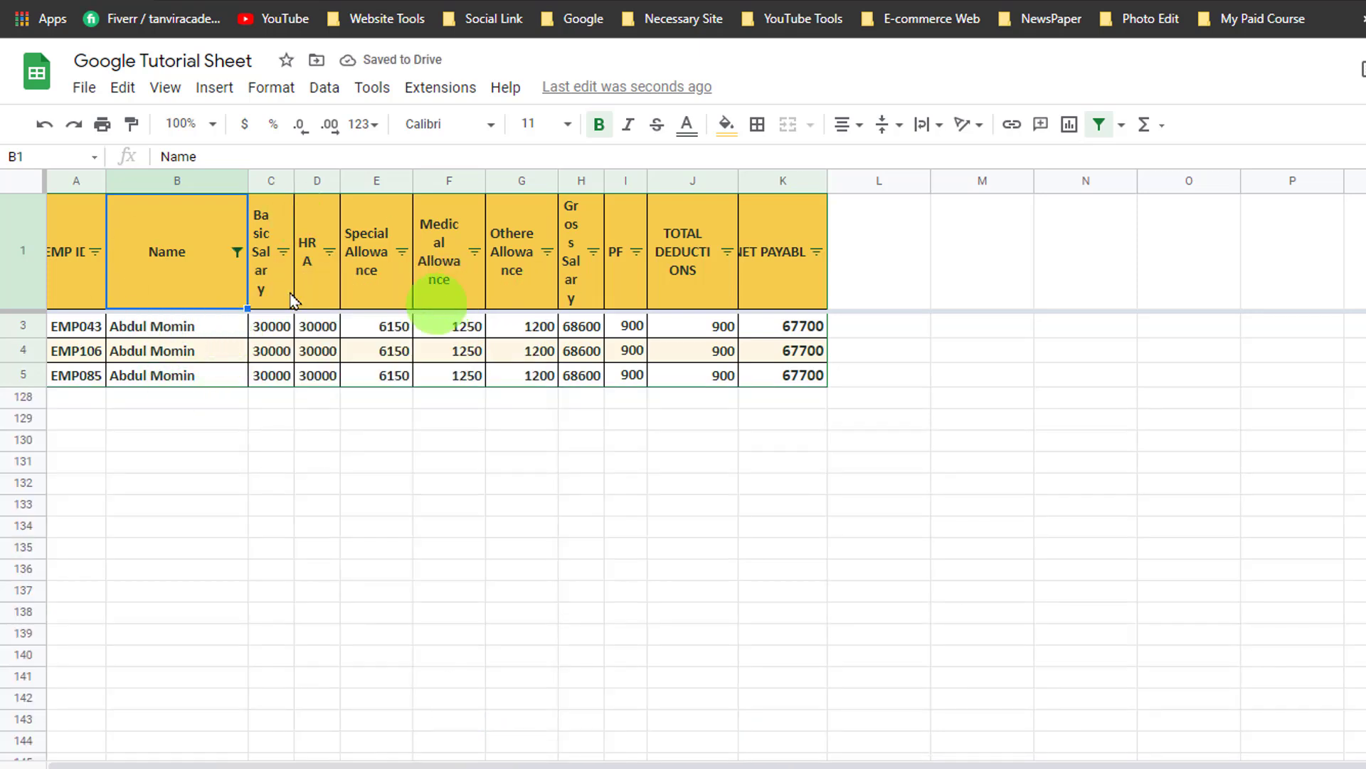
# Restore all values in the Name column's filter and sort that column Z to A.
pyautogui.click(237, 253)
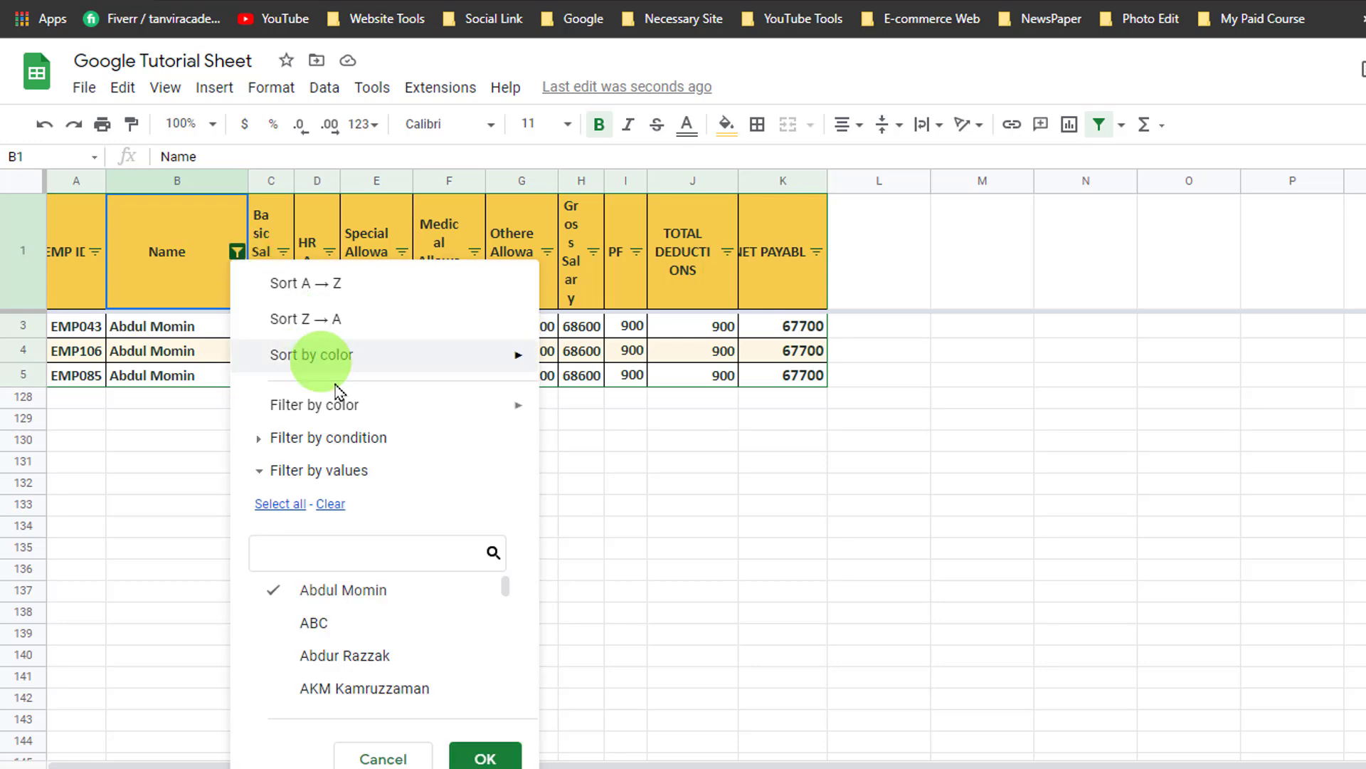
pyautogui.click(482, 759)
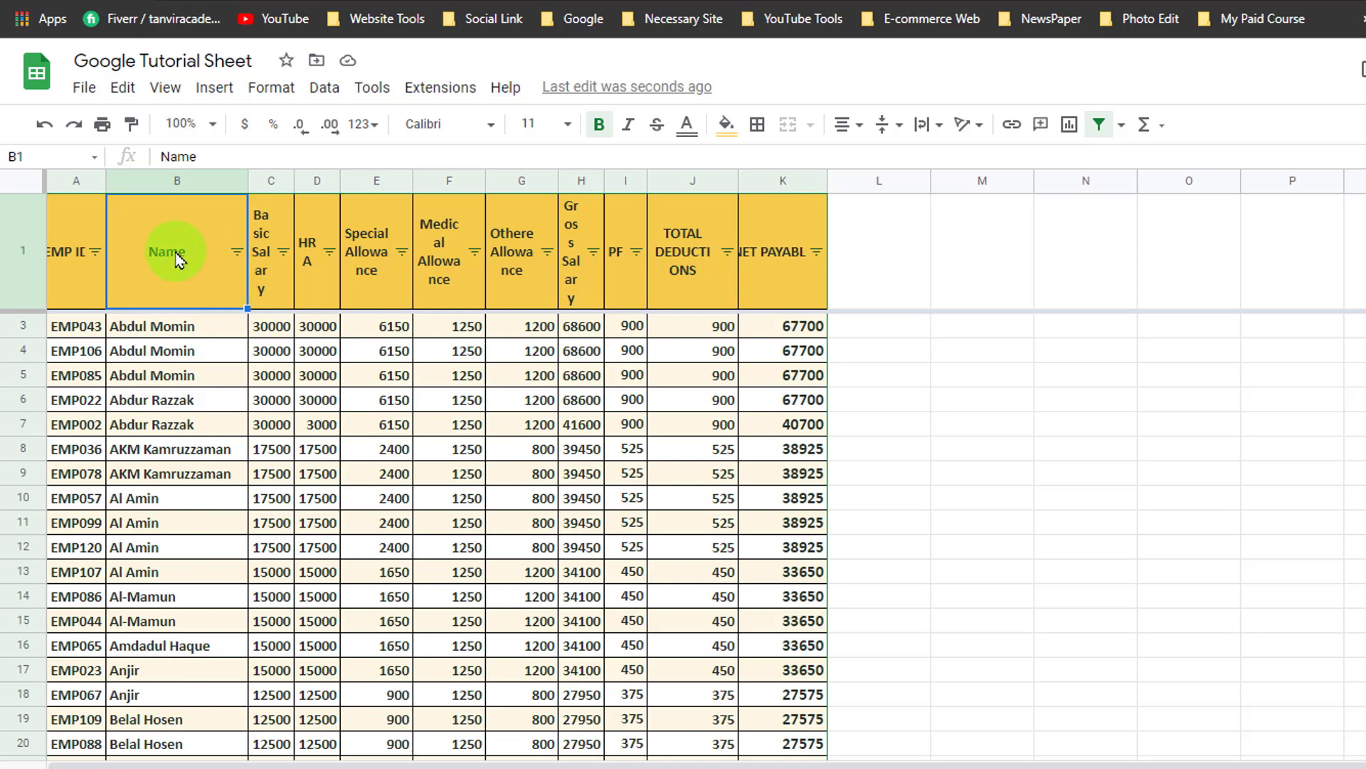
pyautogui.click(238, 252)
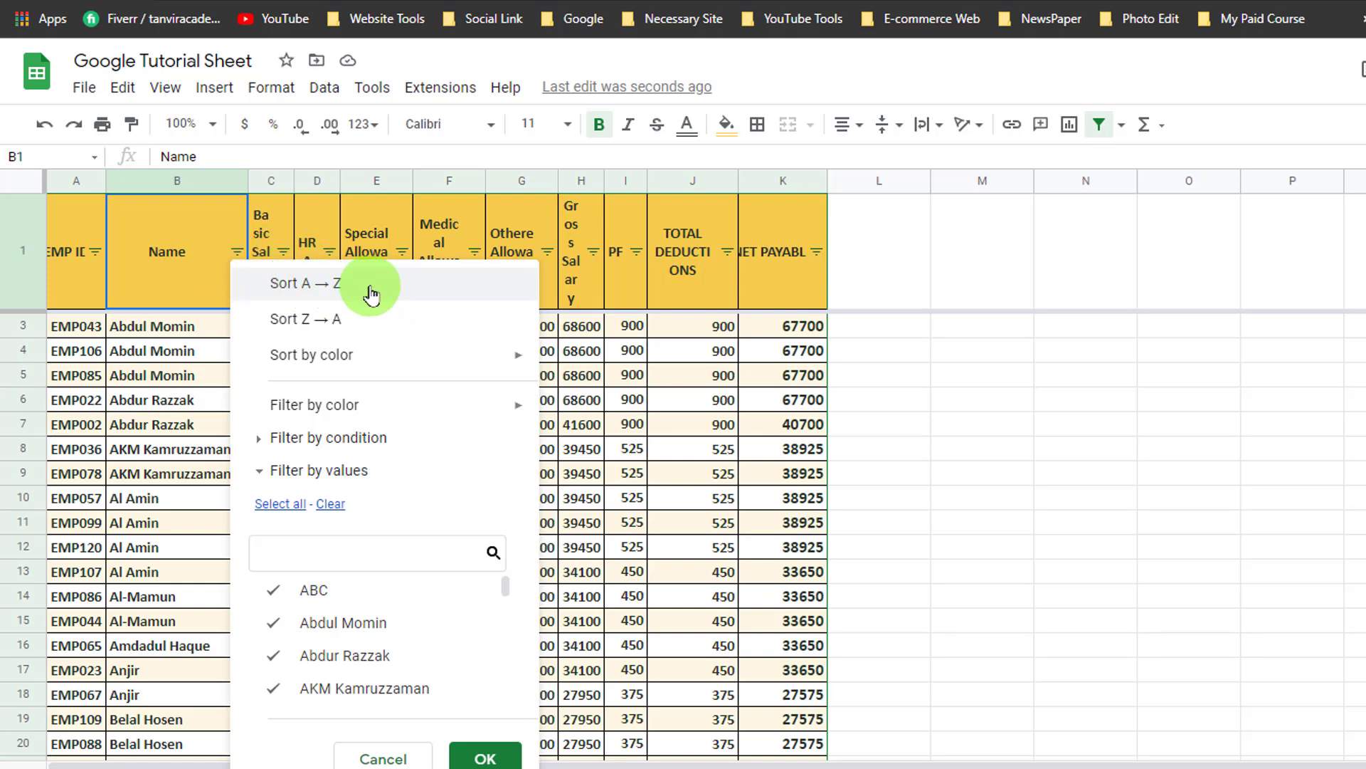
pyautogui.click(334, 324)
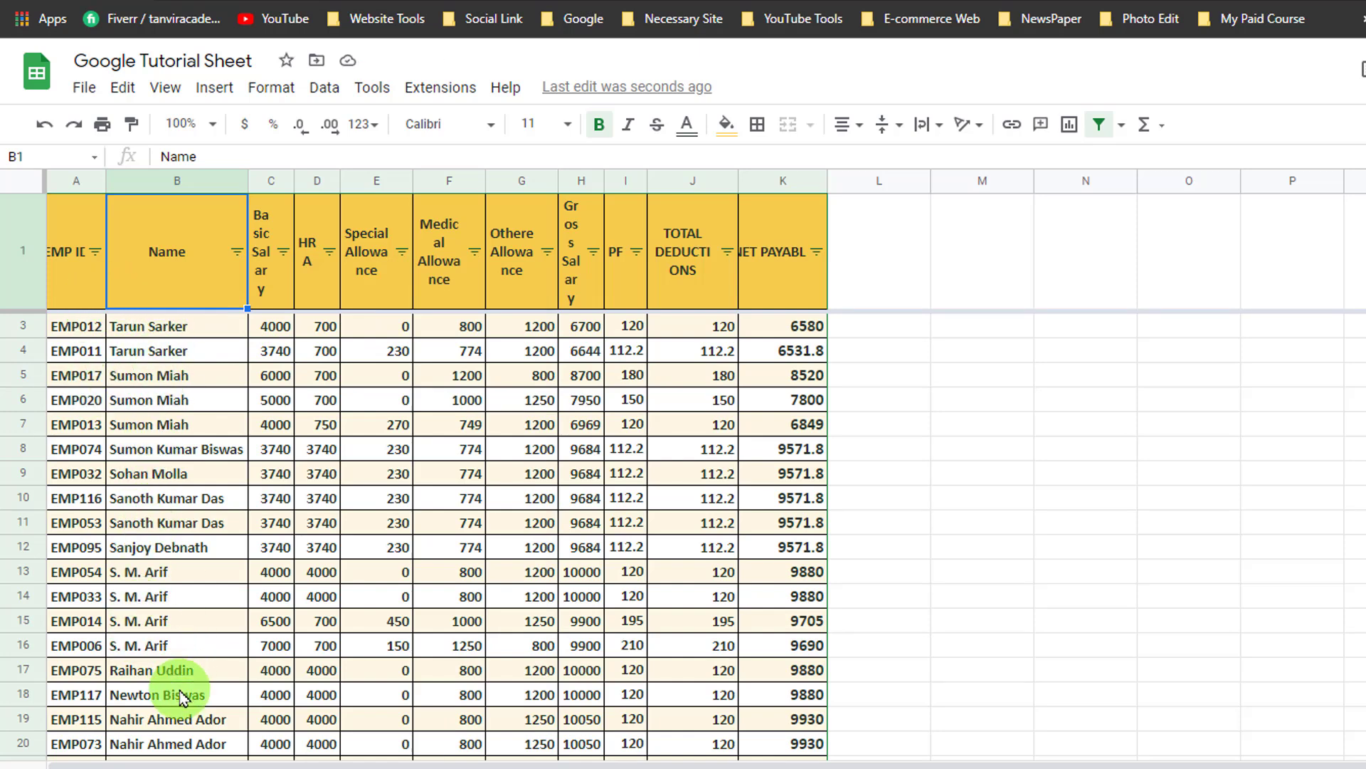
# Check which Sort by color options the Name column's filter offers, leaving the sort order as it is.
pyautogui.click(242, 262)
pyautogui.moveTo(355, 363)
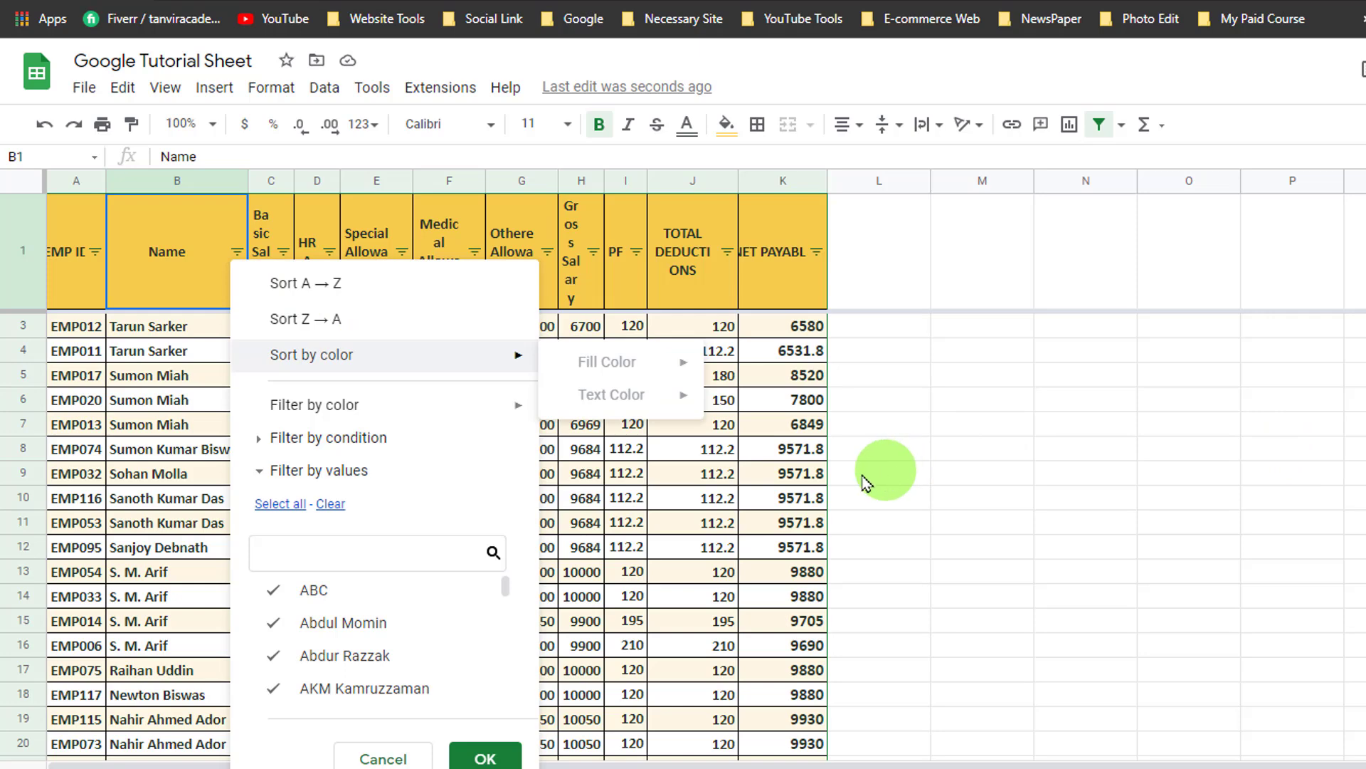
pyautogui.click(626, 473)
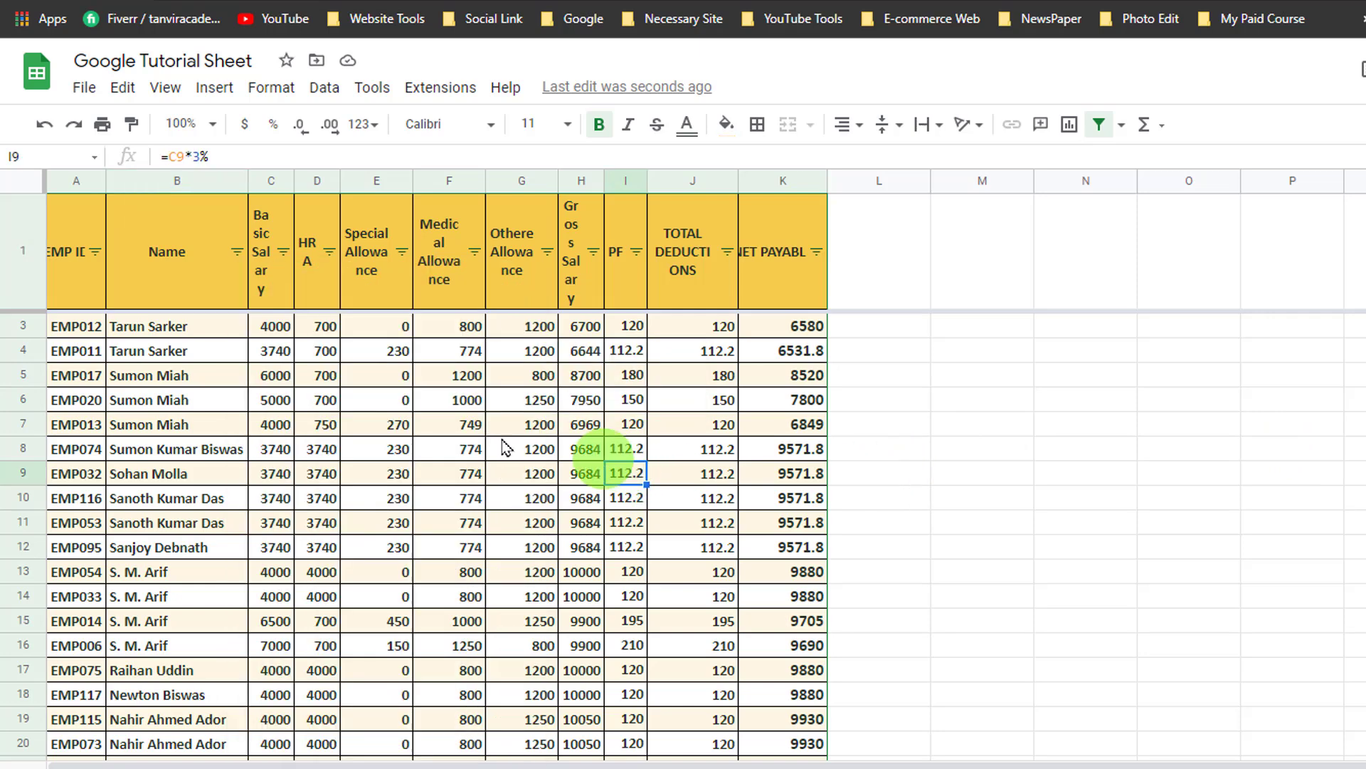
# Fill cell B4 with the custom golden yellow and cell B9 with cornflower blue.
pyautogui.click(142, 354)
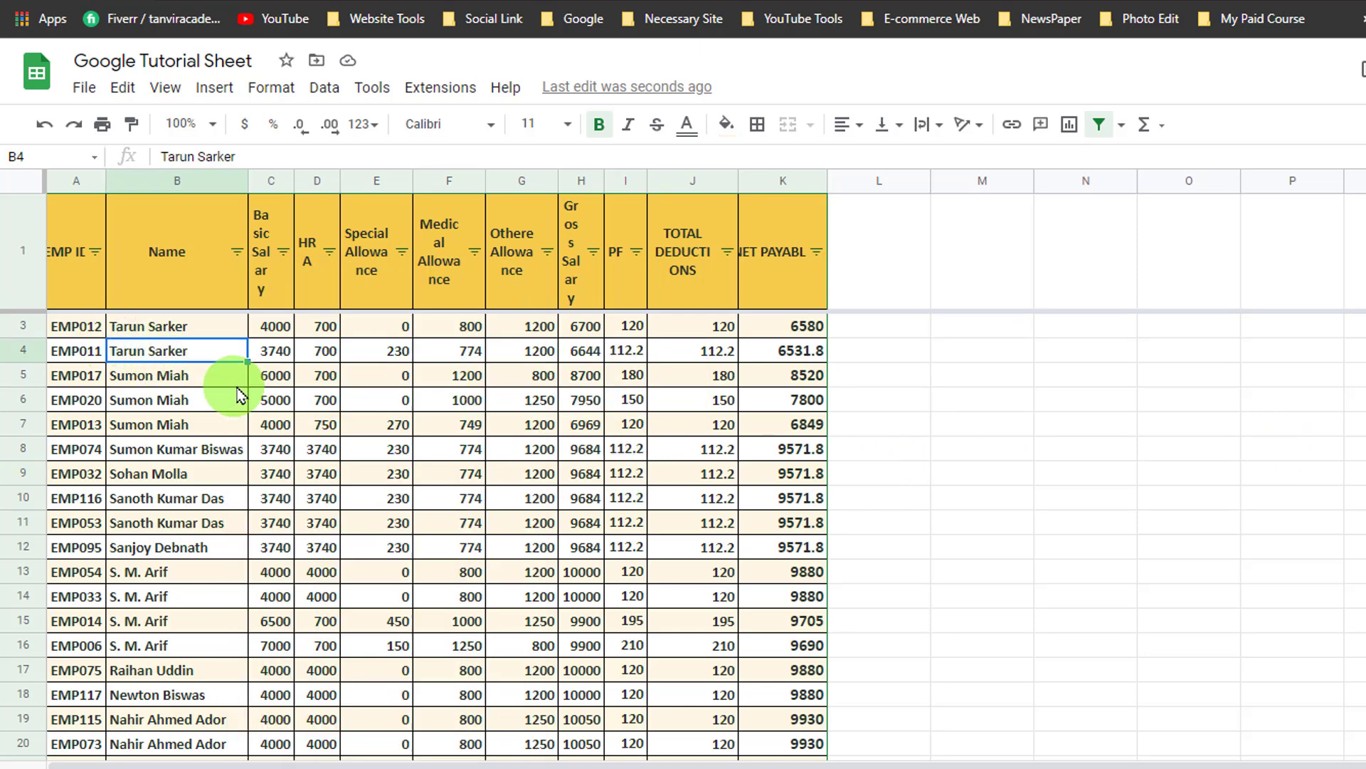
pyautogui.click(728, 127)
pyautogui.click(732, 255)
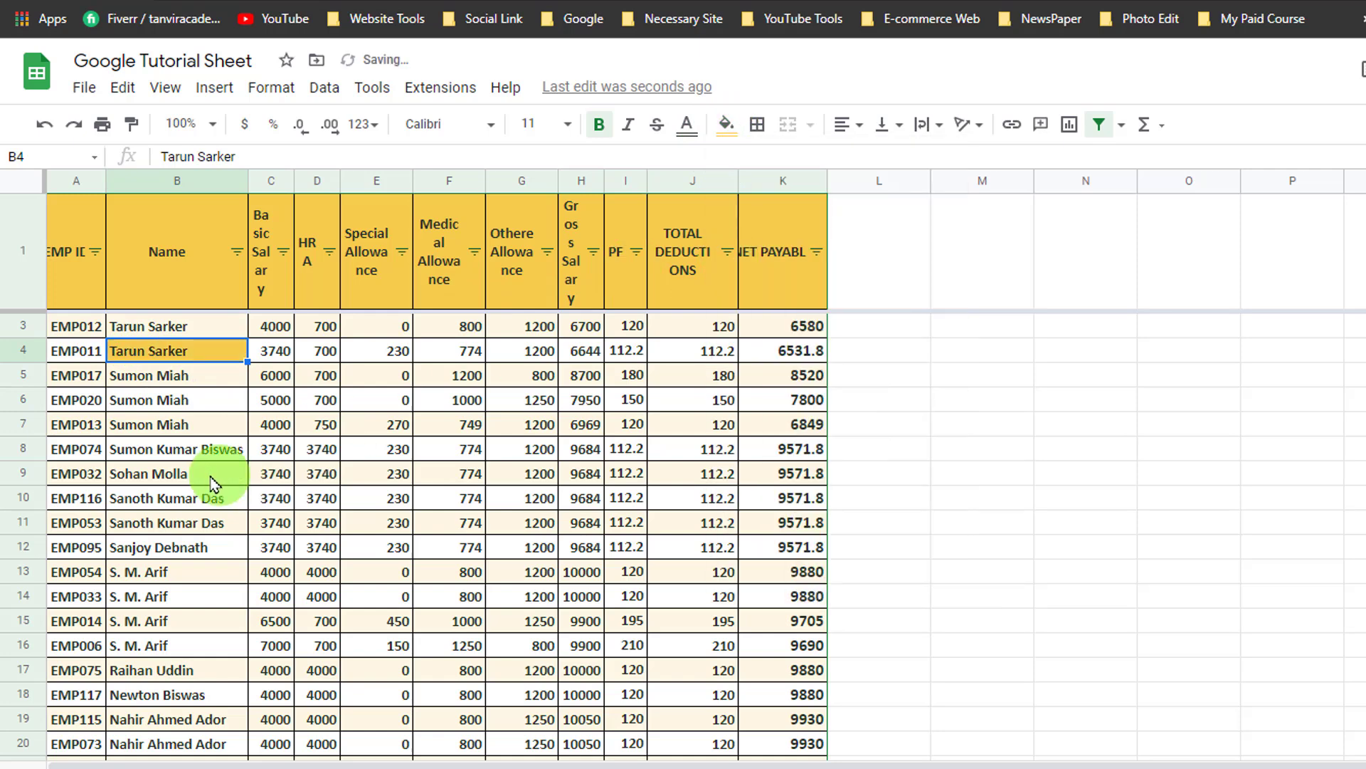
pyautogui.click(215, 477)
pyautogui.click(728, 126)
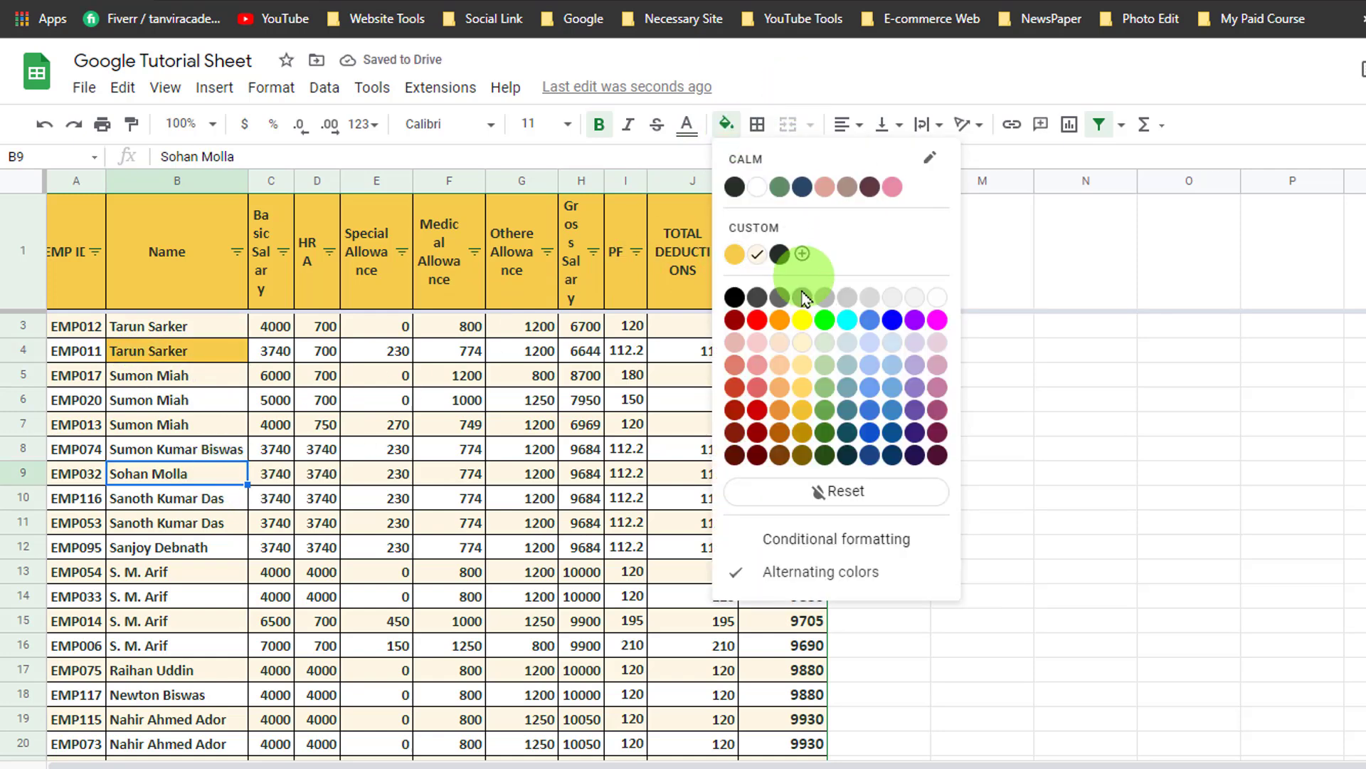
pyautogui.click(869, 320)
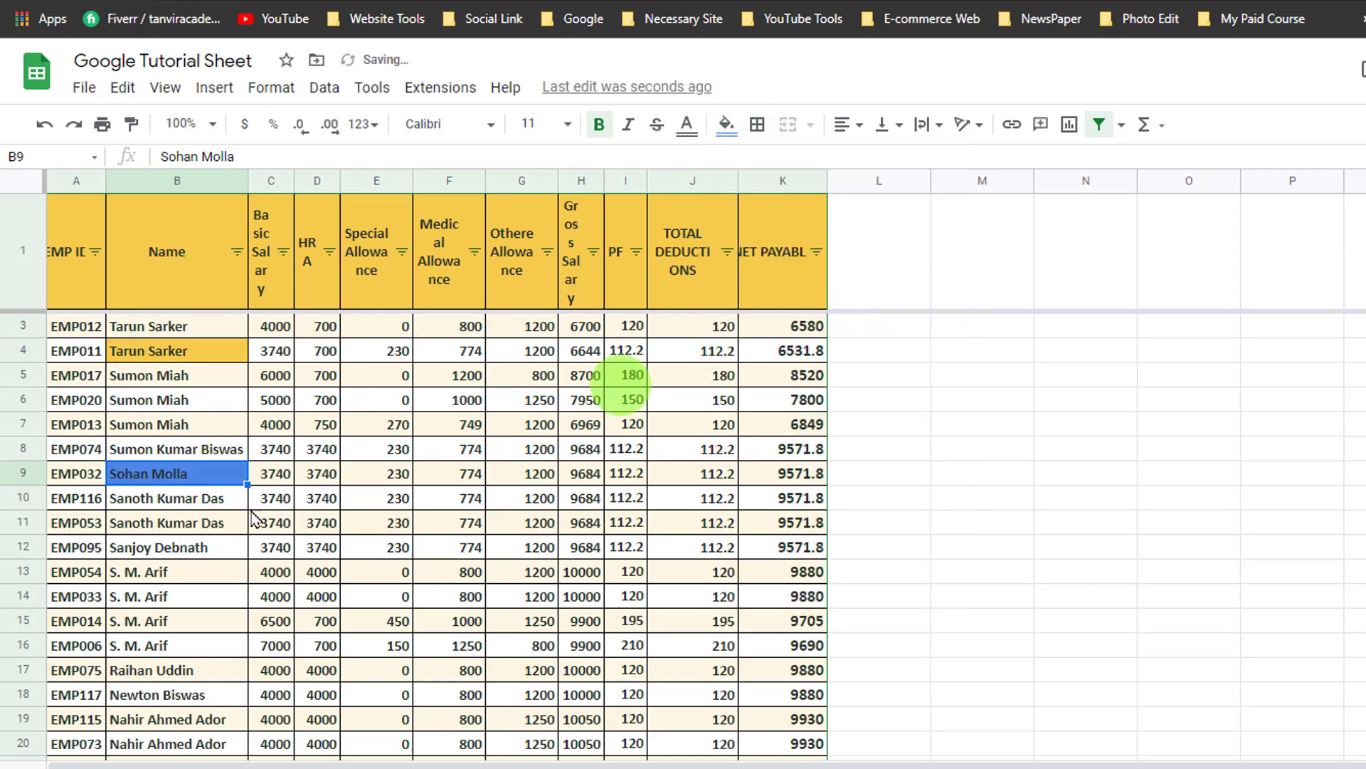
# Fill name cell B12 with light red 1.
pyautogui.click(157, 550)
pyautogui.click(727, 126)
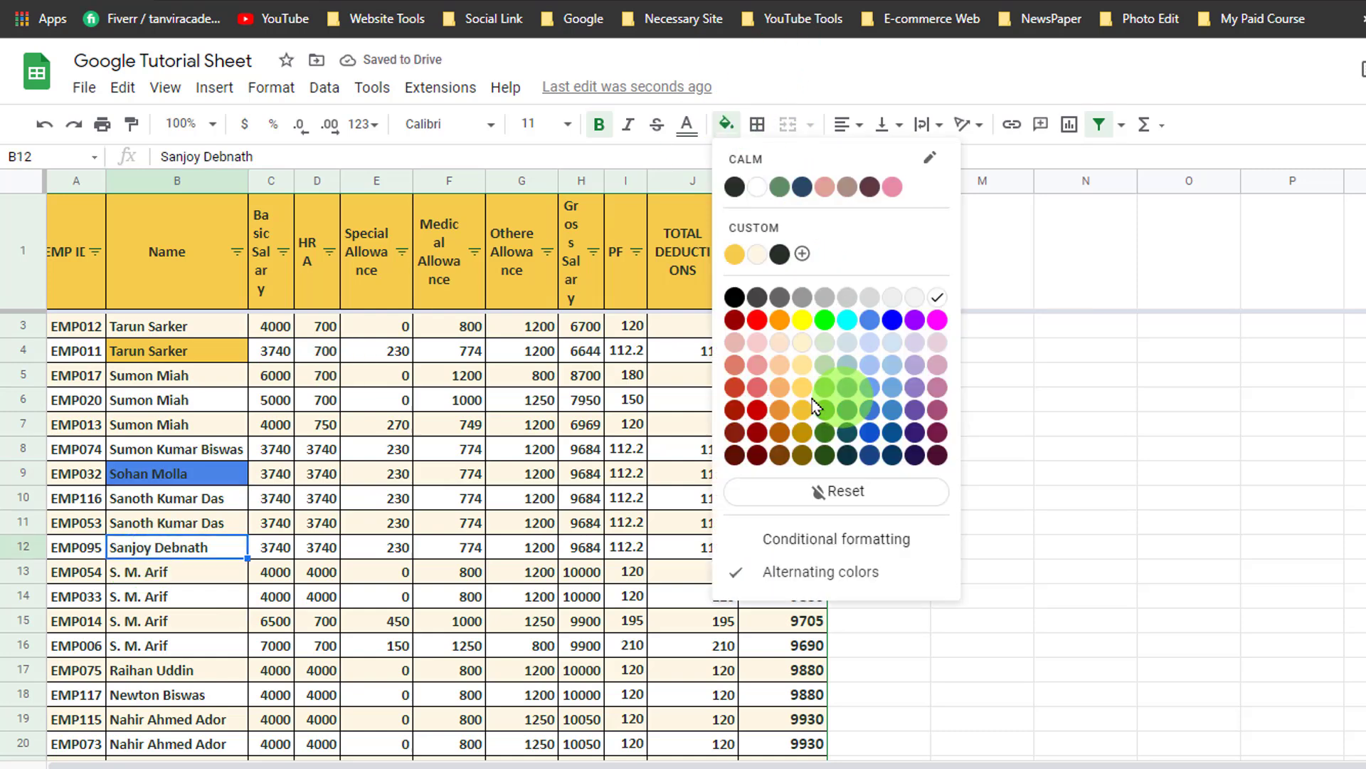
pyautogui.click(757, 386)
pyautogui.click(324, 424)
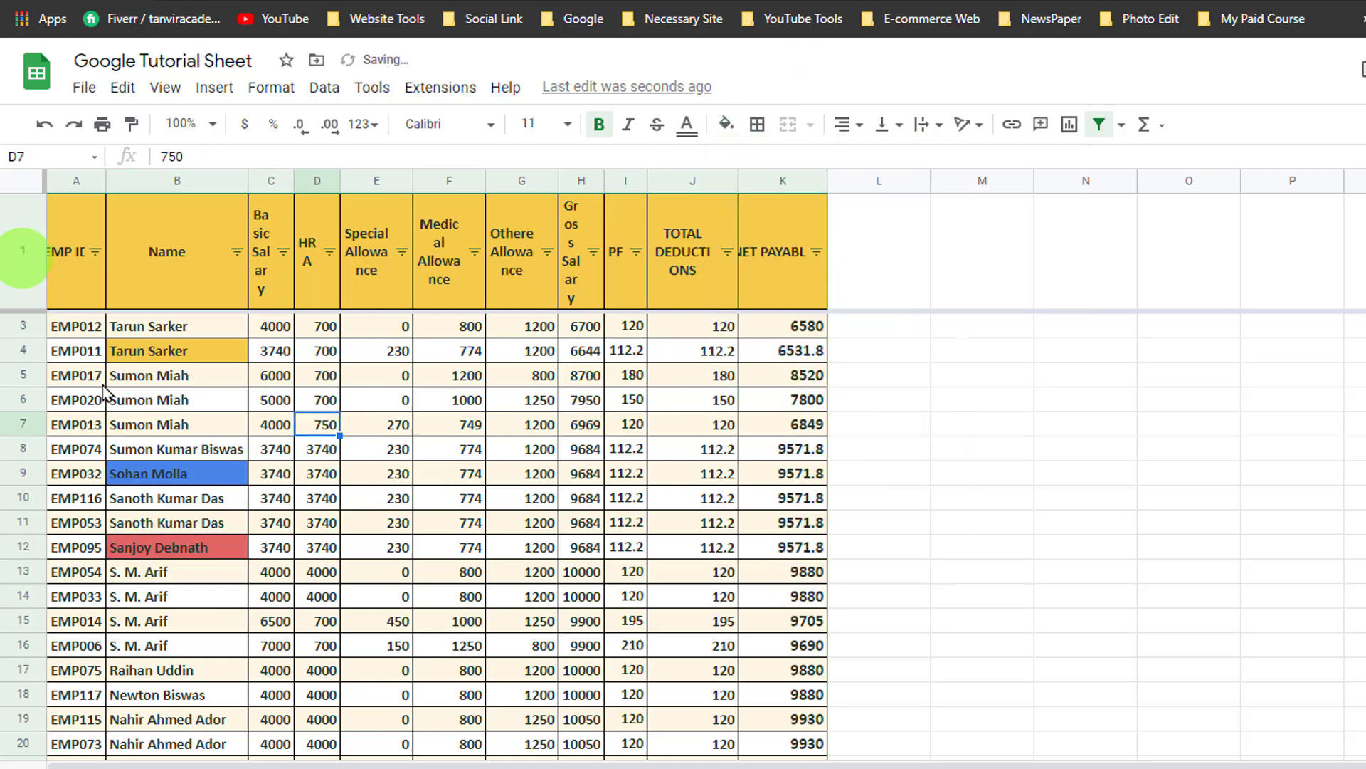
# Sort the Name column by the cornflower blue fill color.
pyautogui.click(237, 252)
pyautogui.moveTo(357, 354)
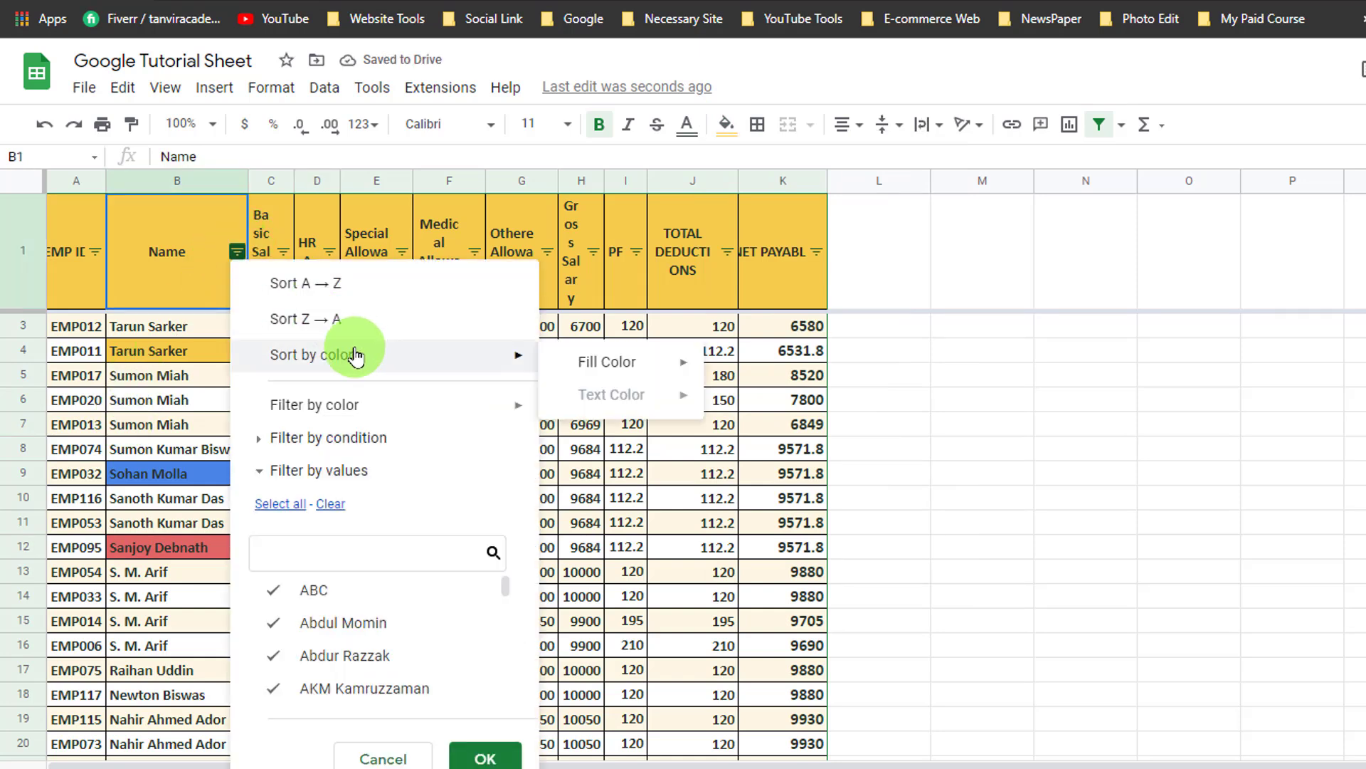
pyautogui.moveTo(652, 378)
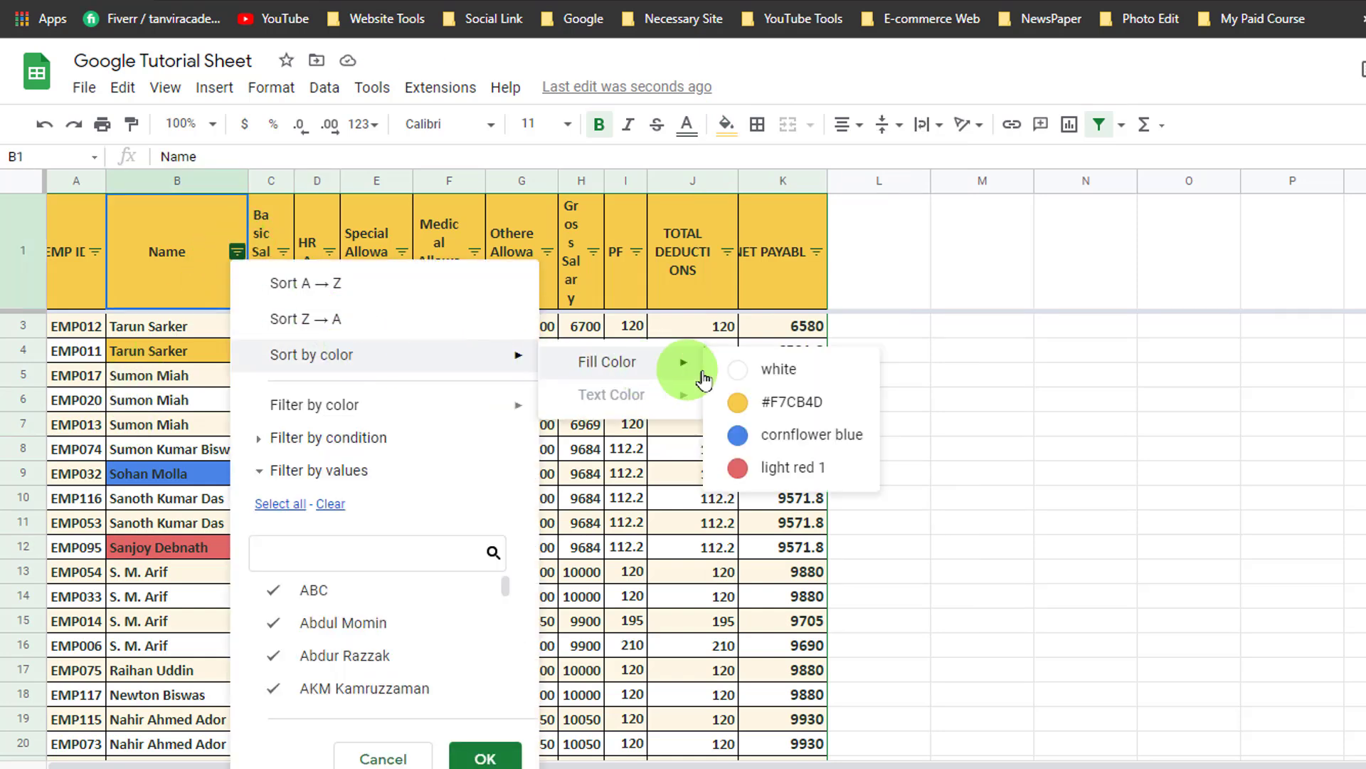
pyautogui.click(782, 437)
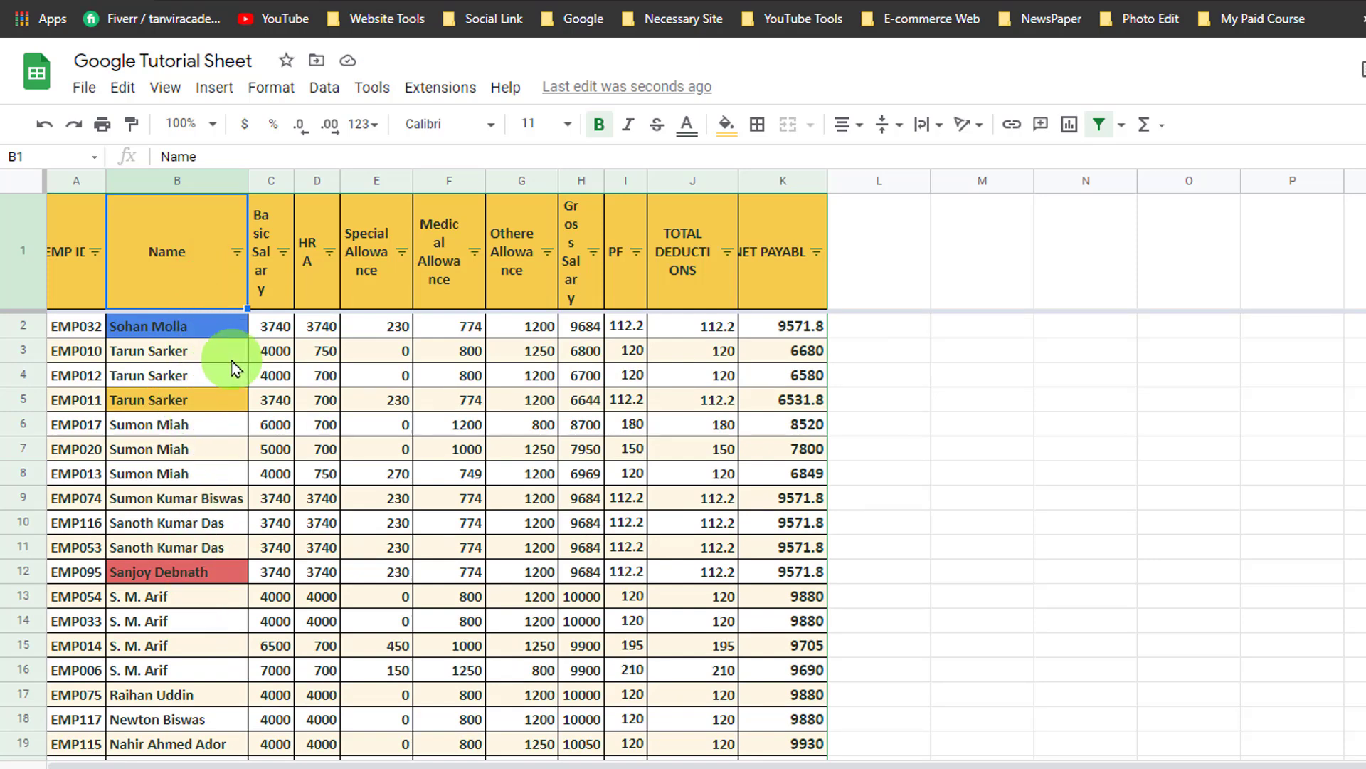
# Check which fill colors the Name column's Filter by color option offers, without applying a filter.
pyautogui.click(237, 252)
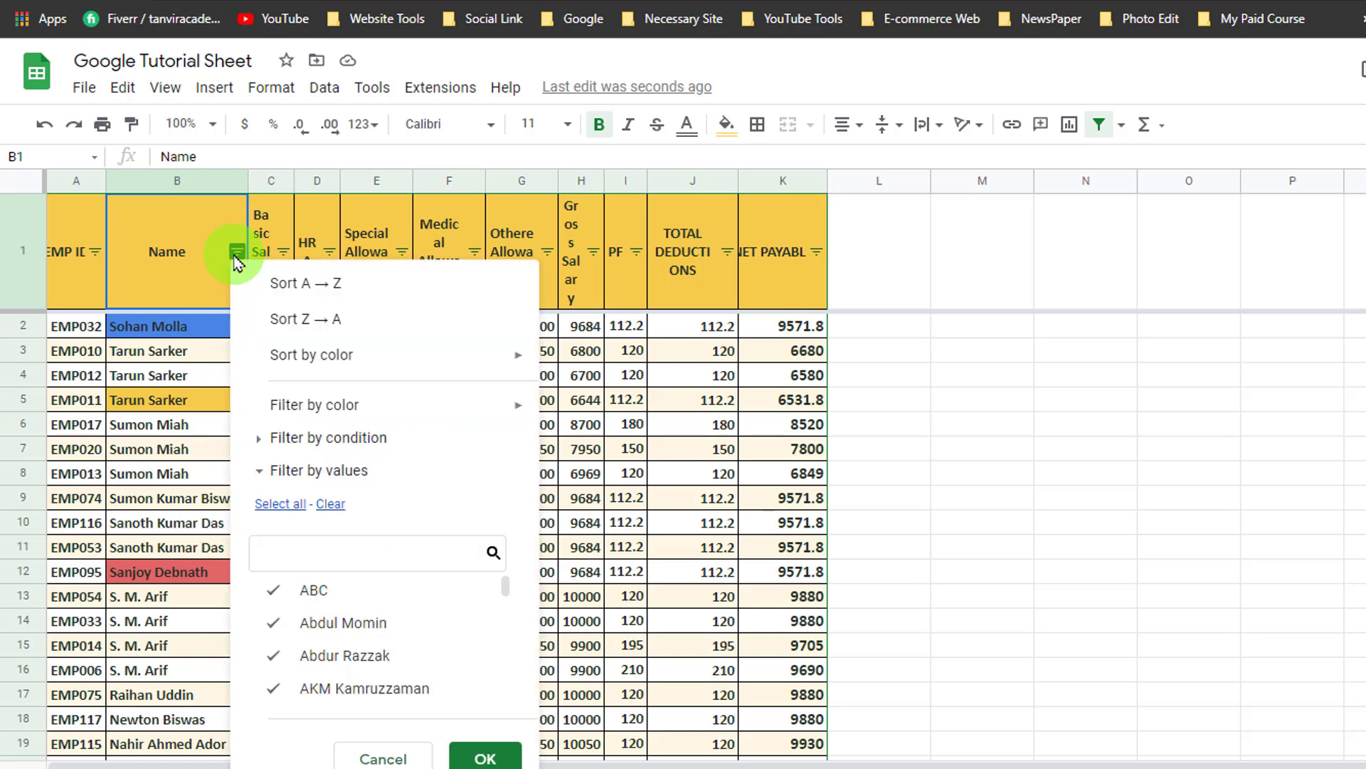
pyautogui.moveTo(322, 420)
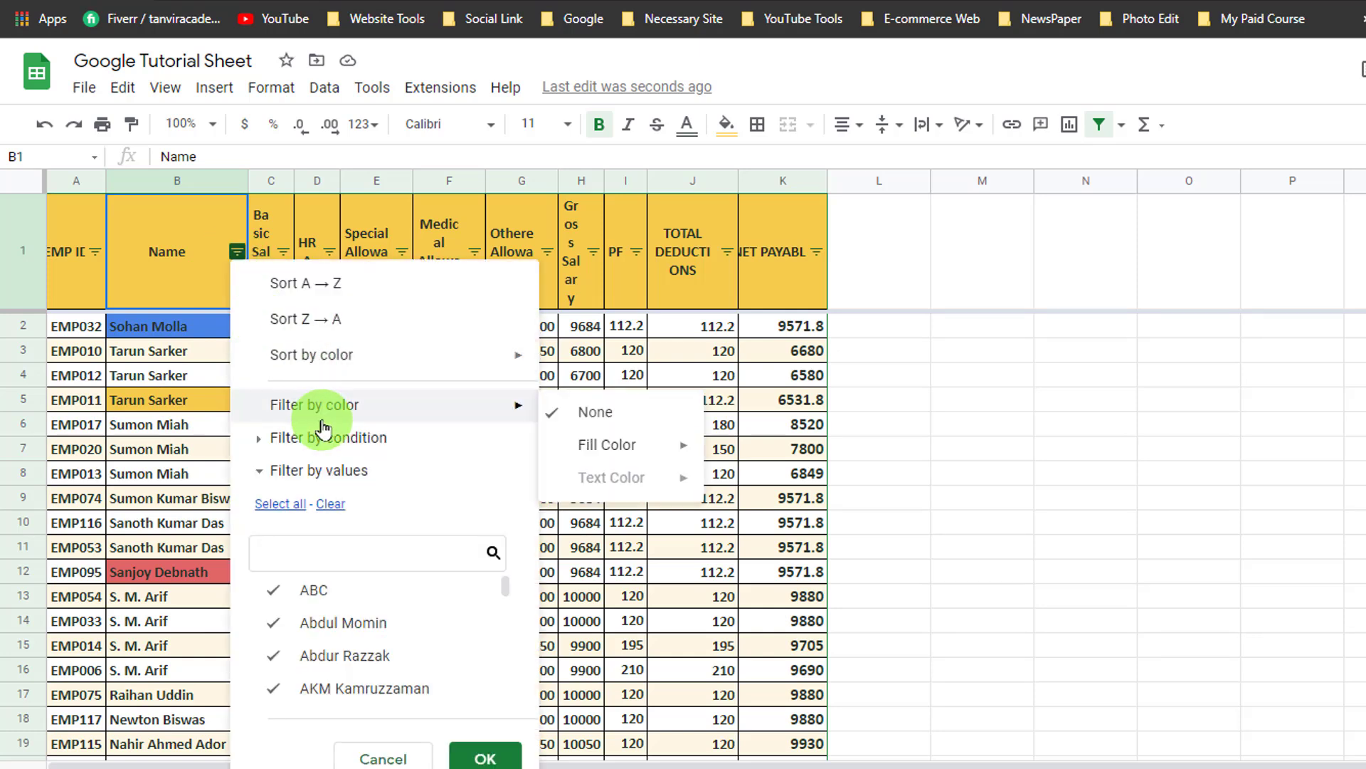
pyautogui.moveTo(595, 445)
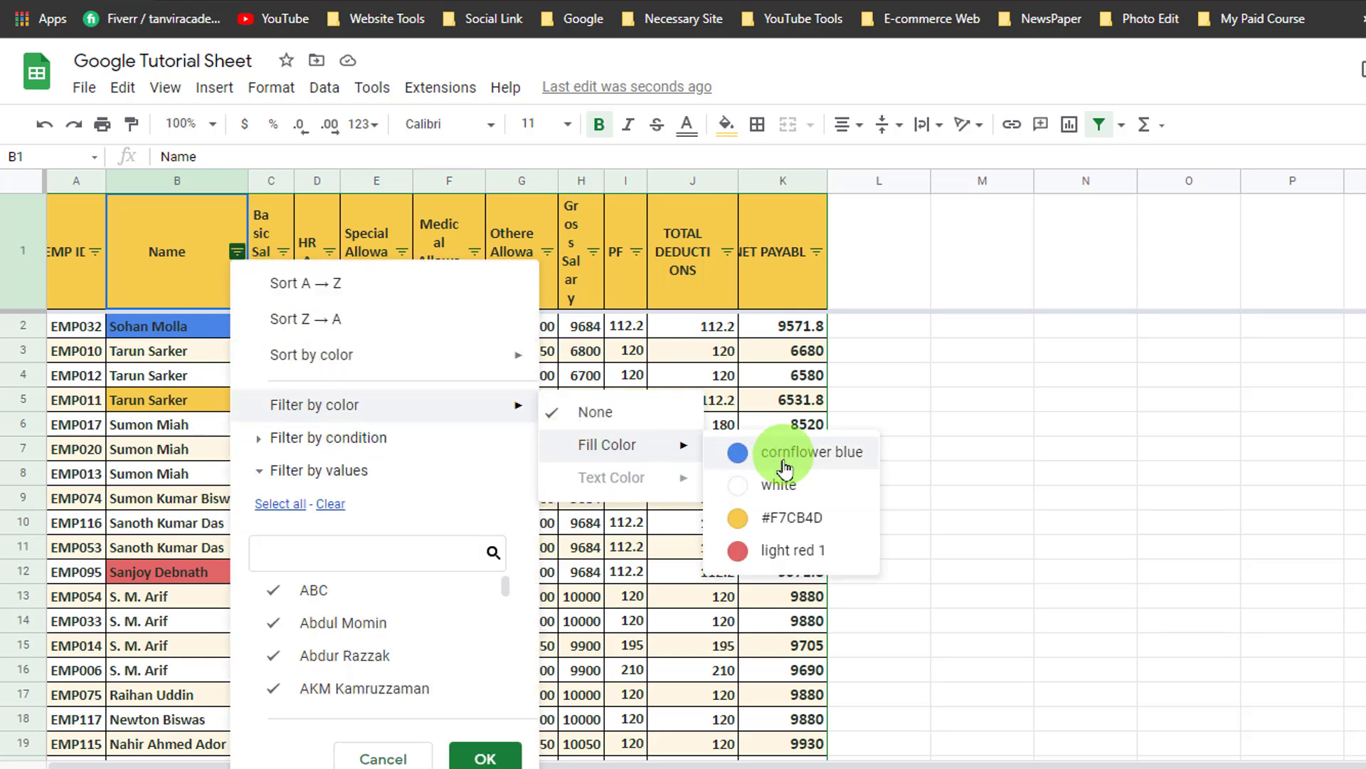
pyautogui.click(749, 386)
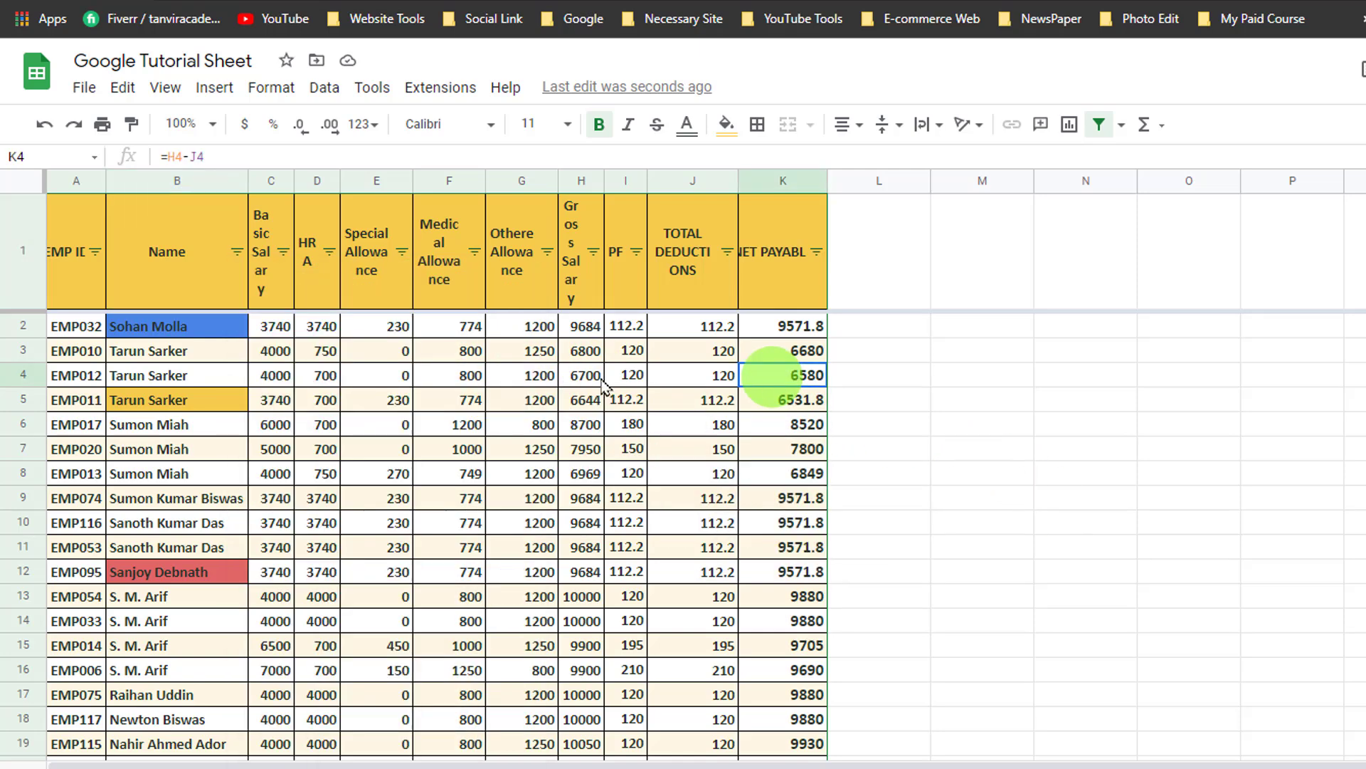
# Copy the blue cell formatting of B2 onto name cells B15, B19 and B21 with Paint format.
pyautogui.click(187, 333)
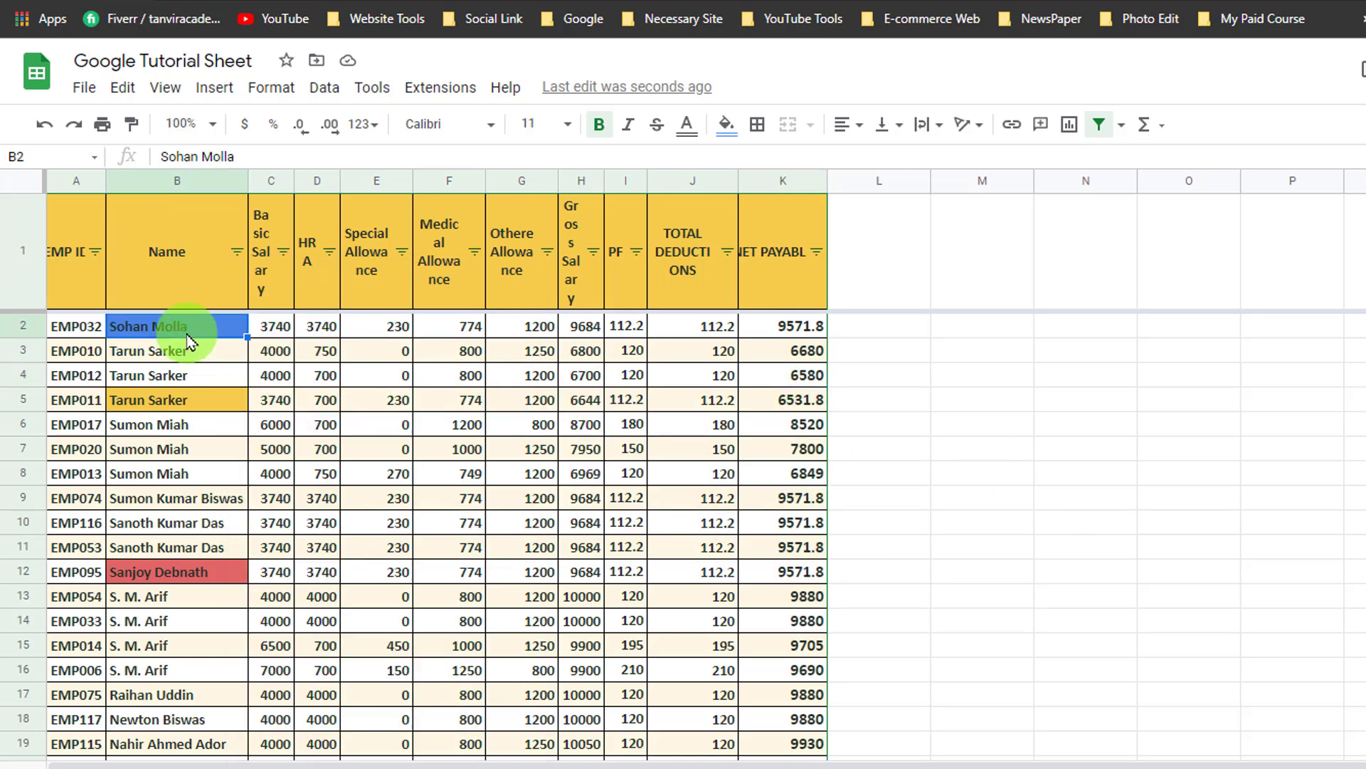
pyautogui.click(130, 127)
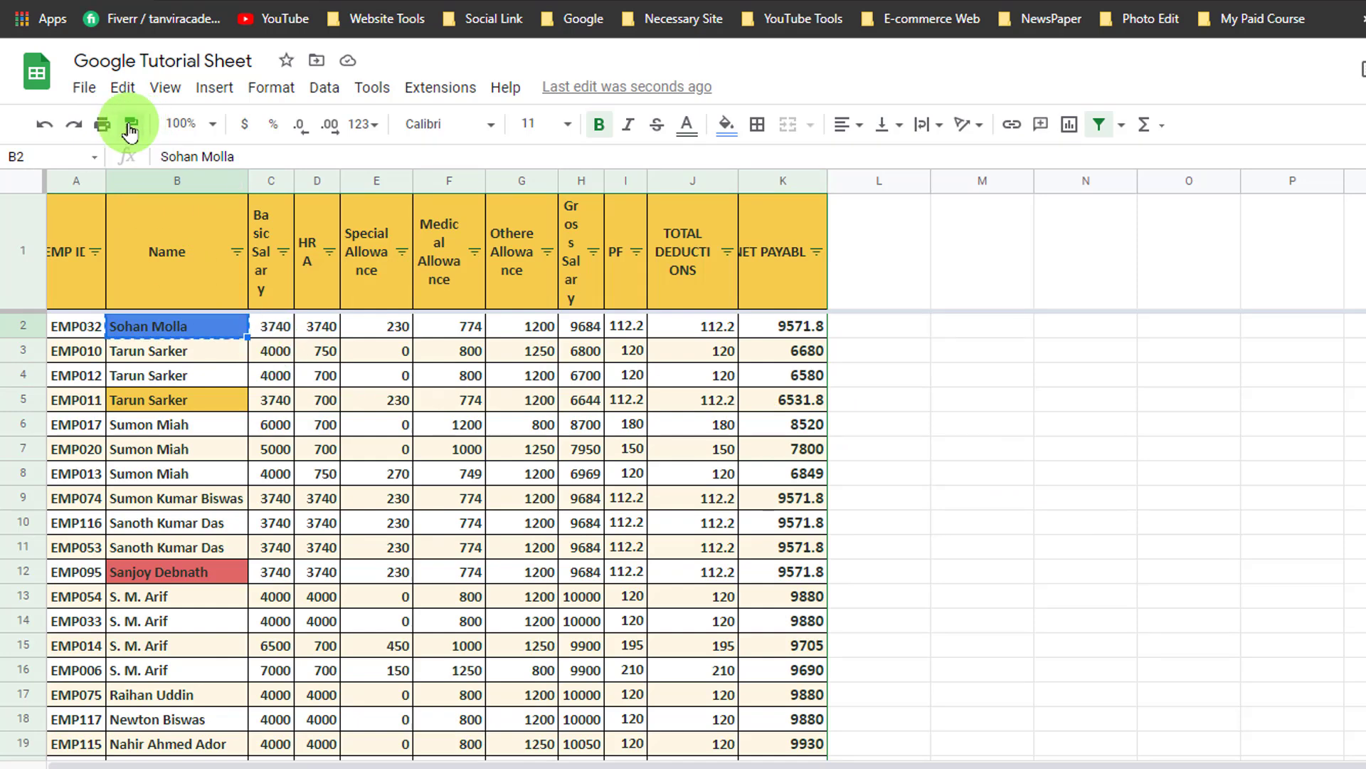
pyautogui.click(148, 645)
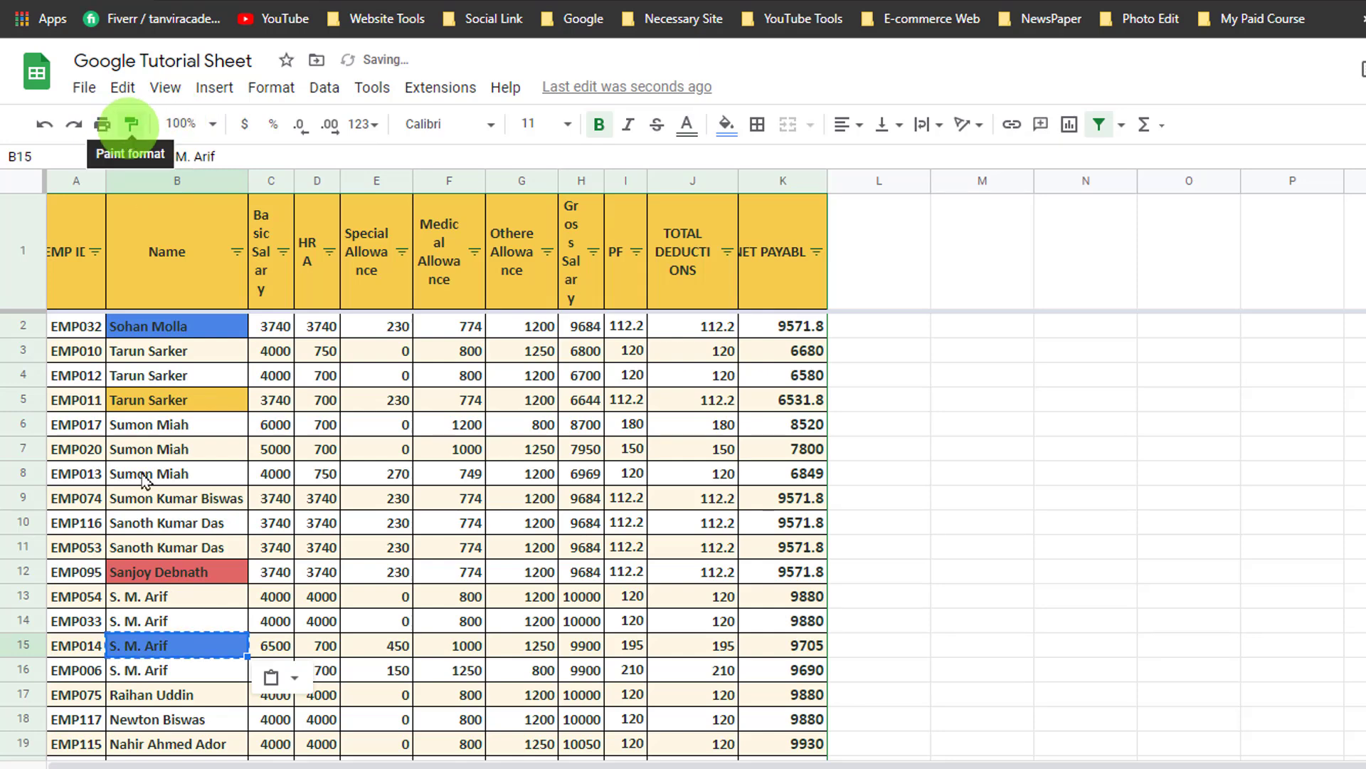
pyautogui.scroll(-2, 178, 704)
pyautogui.click(168, 621)
pyautogui.click(130, 125)
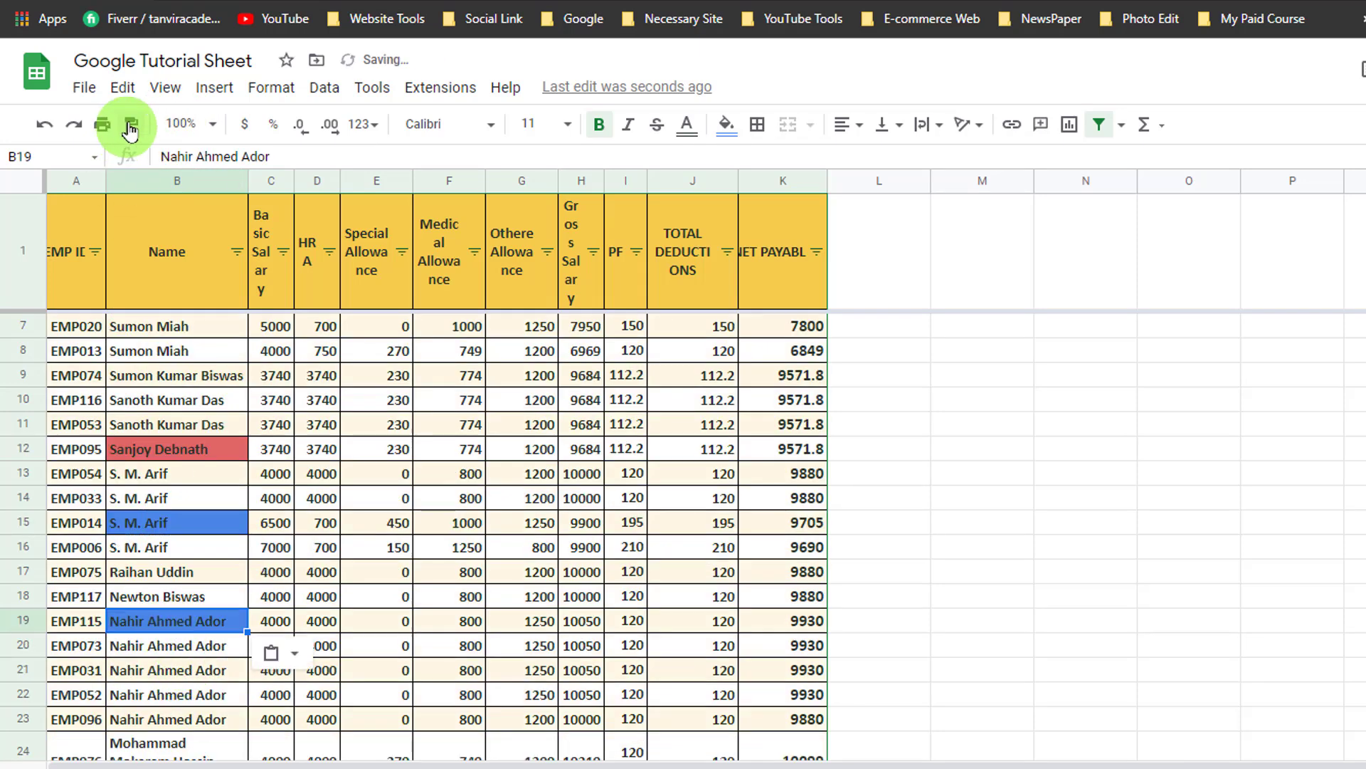
pyautogui.click(182, 669)
pyautogui.scroll(2, 239, 491)
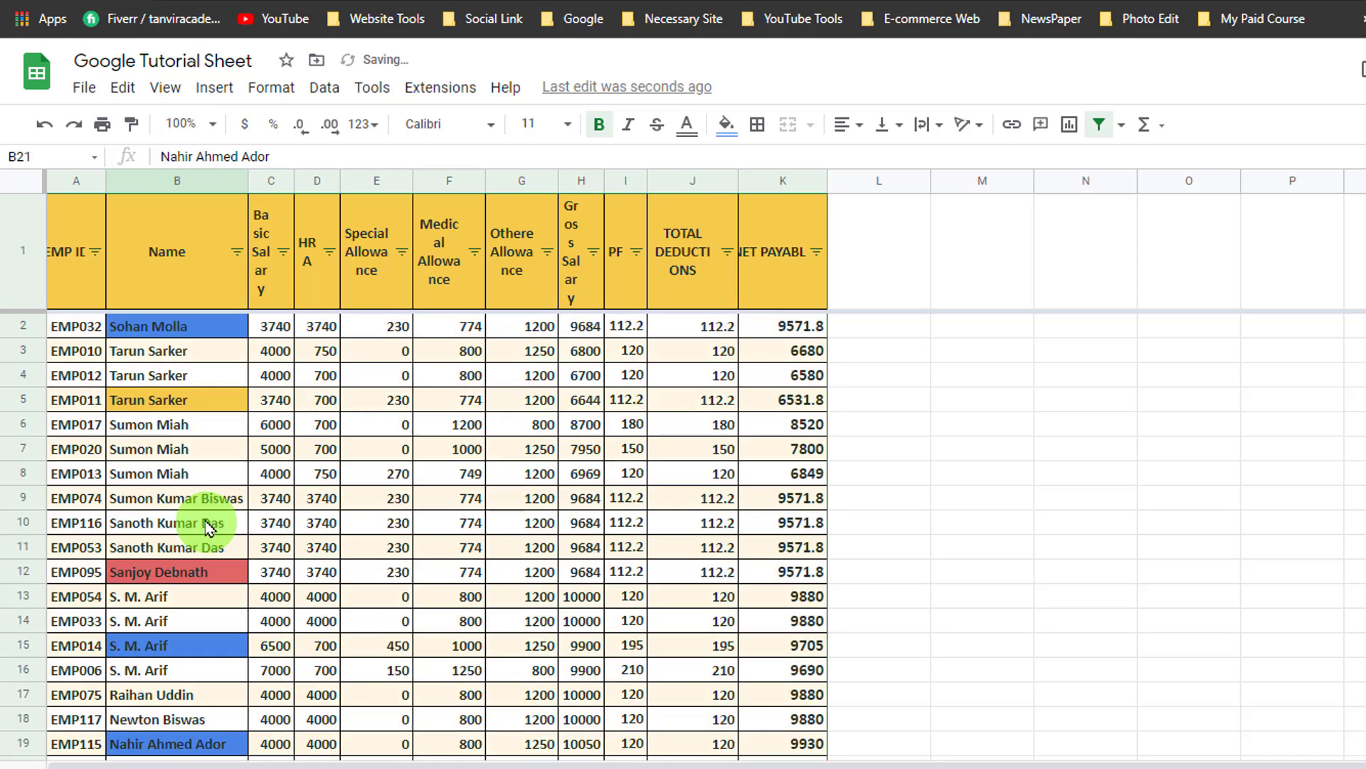
# Filter the Name column by the cornflower blue fill color.
pyautogui.click(237, 252)
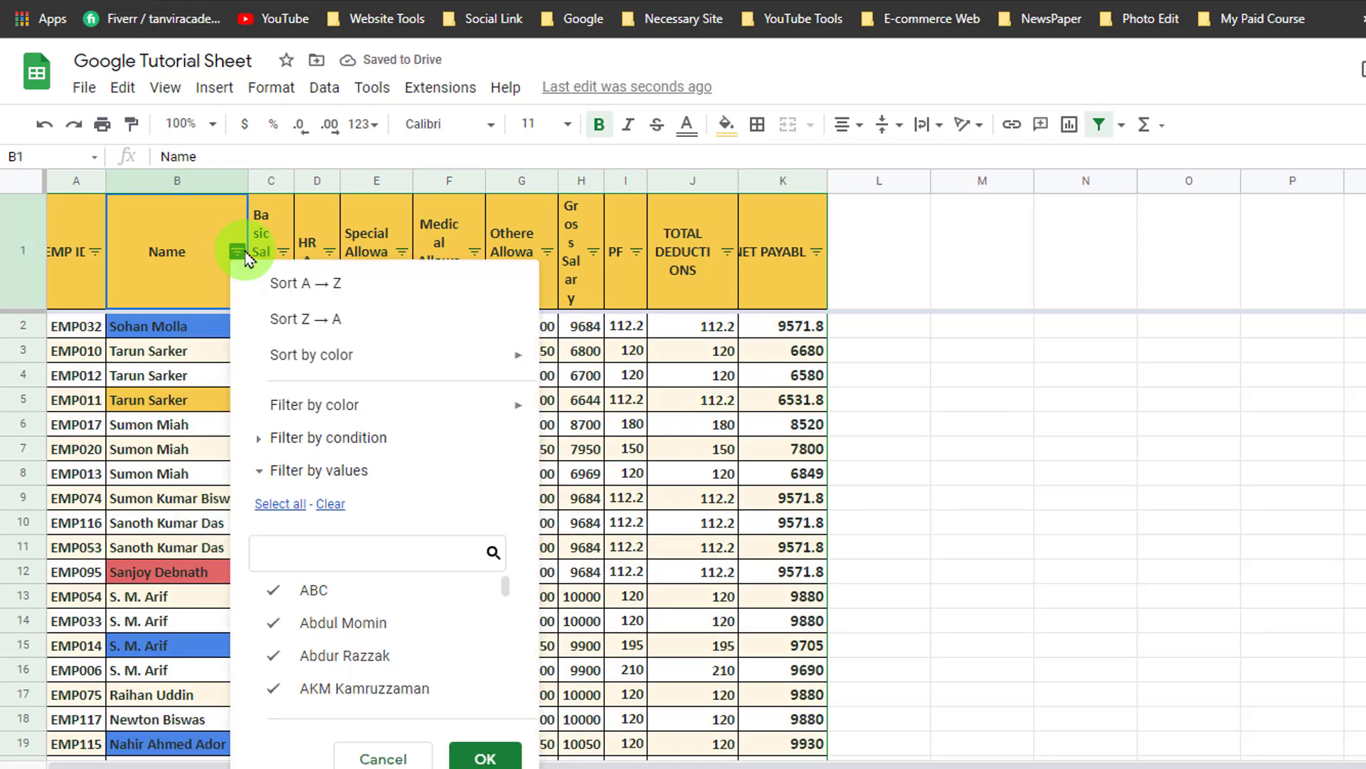
pyautogui.click(503, 407)
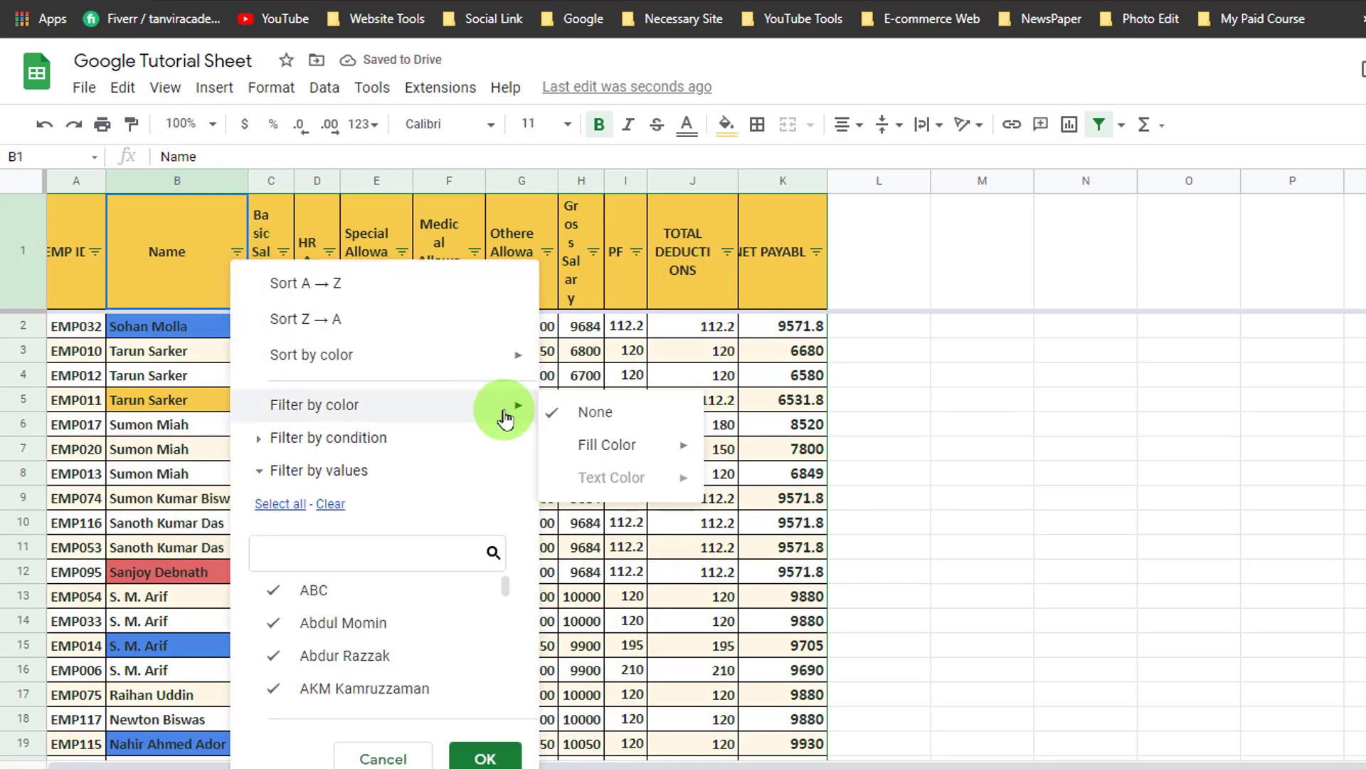
pyautogui.click(594, 443)
pyautogui.click(781, 453)
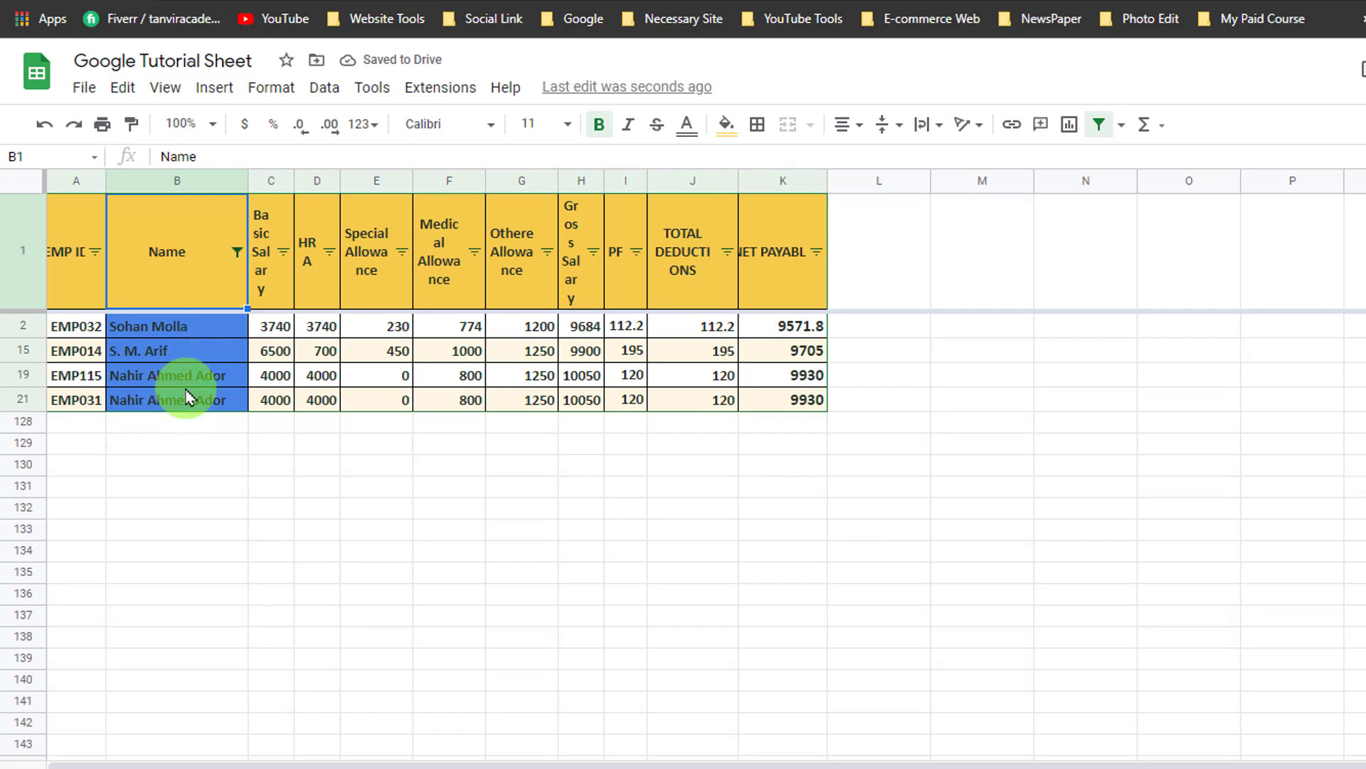
# Remove the color filter from the Name column by setting Filter by color to None.
pyautogui.click(237, 255)
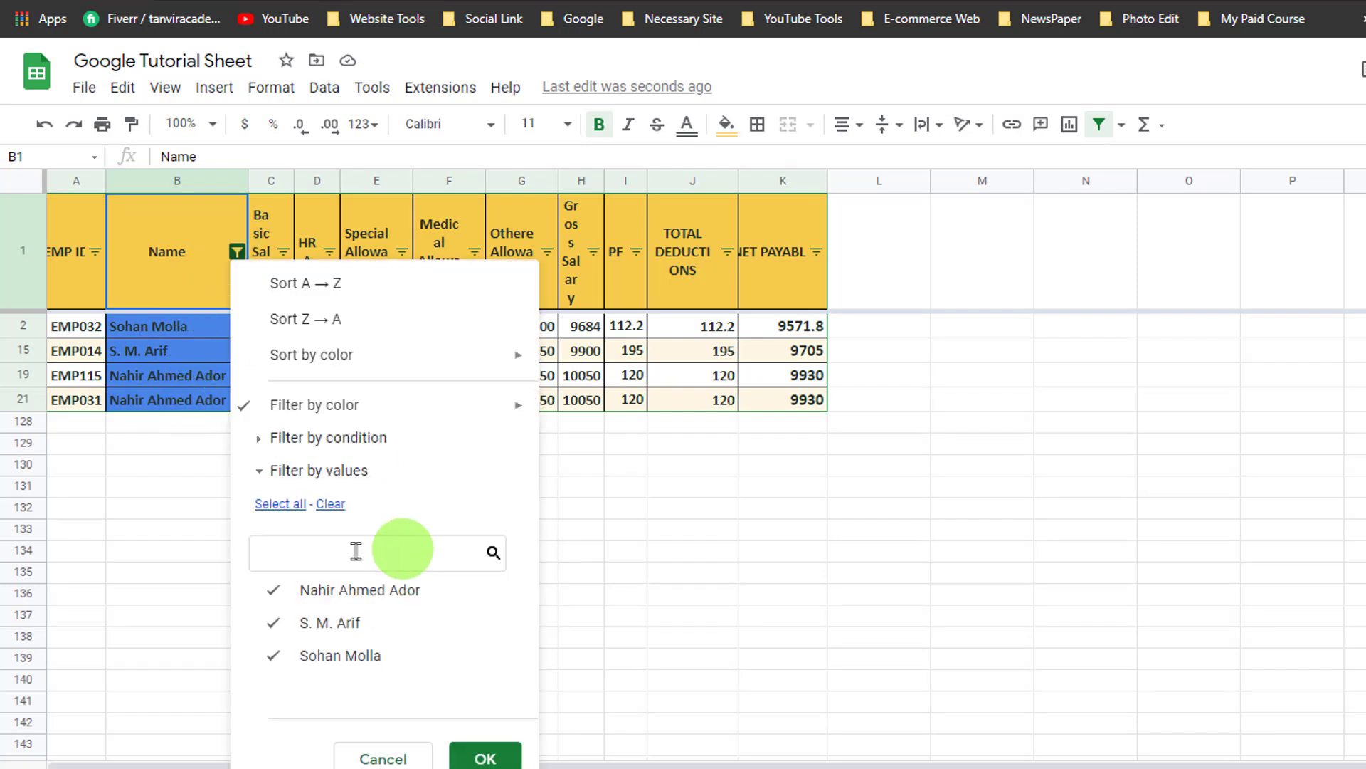
pyautogui.click(483, 756)
pyautogui.click(237, 251)
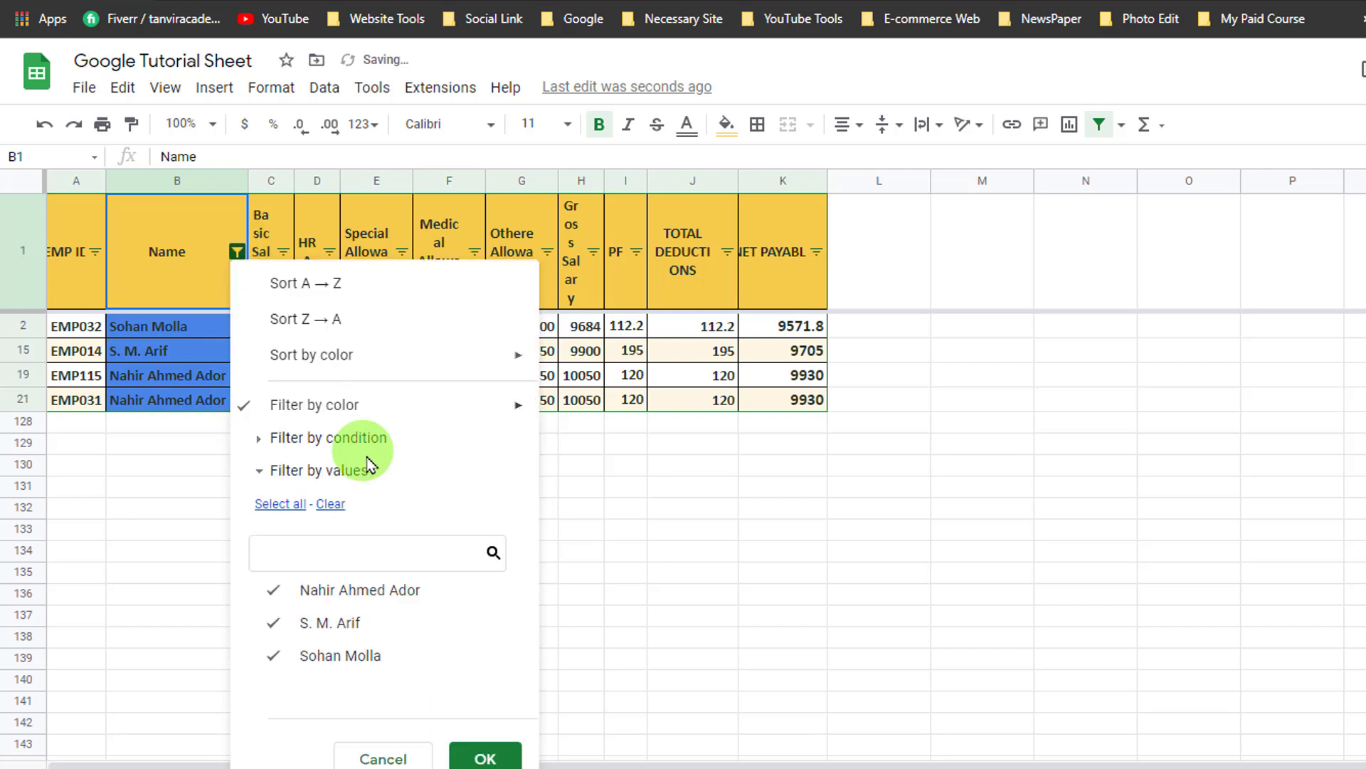
pyautogui.click(330, 505)
pyautogui.moveTo(457, 407)
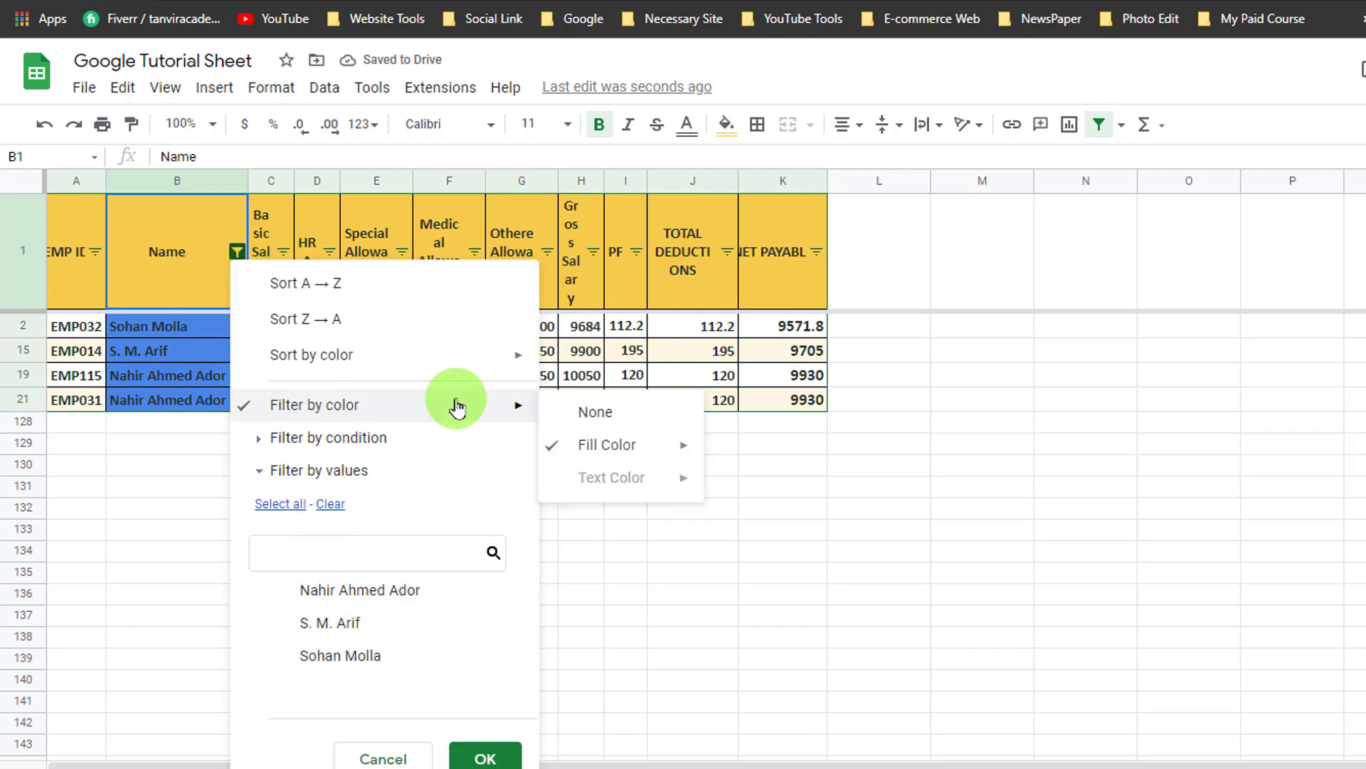
pyautogui.click(601, 414)
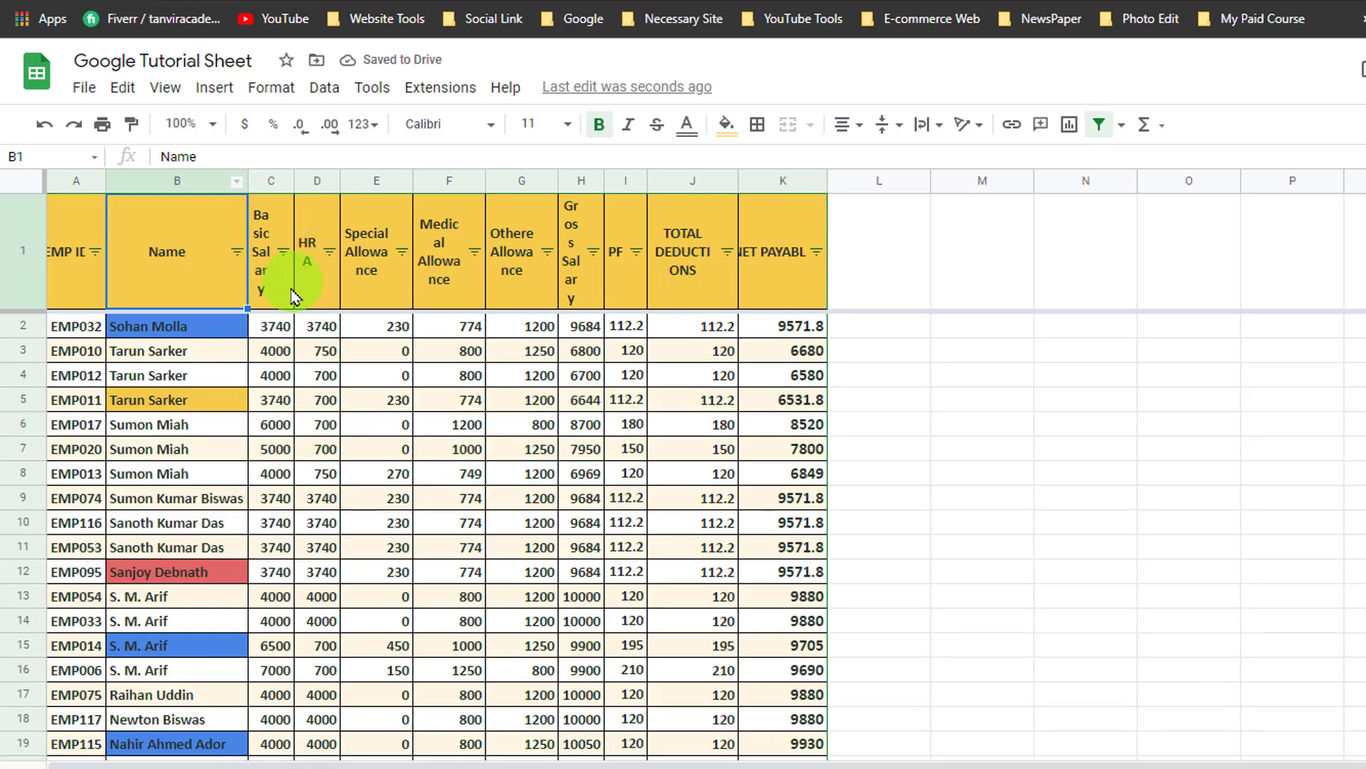
# Examine the conditions available for filtering the Name column, leaving the condition at None and all values selected.
pyautogui.click(236, 252)
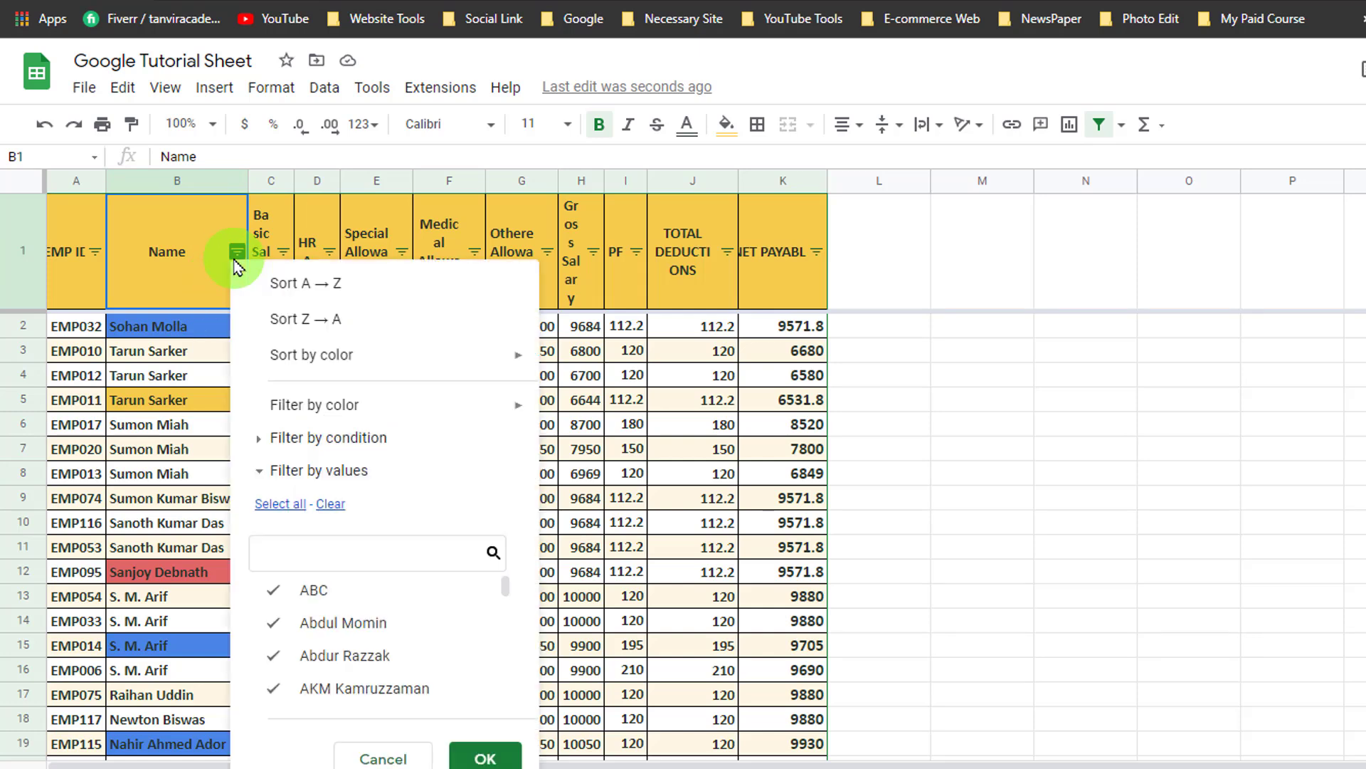
pyautogui.click(361, 438)
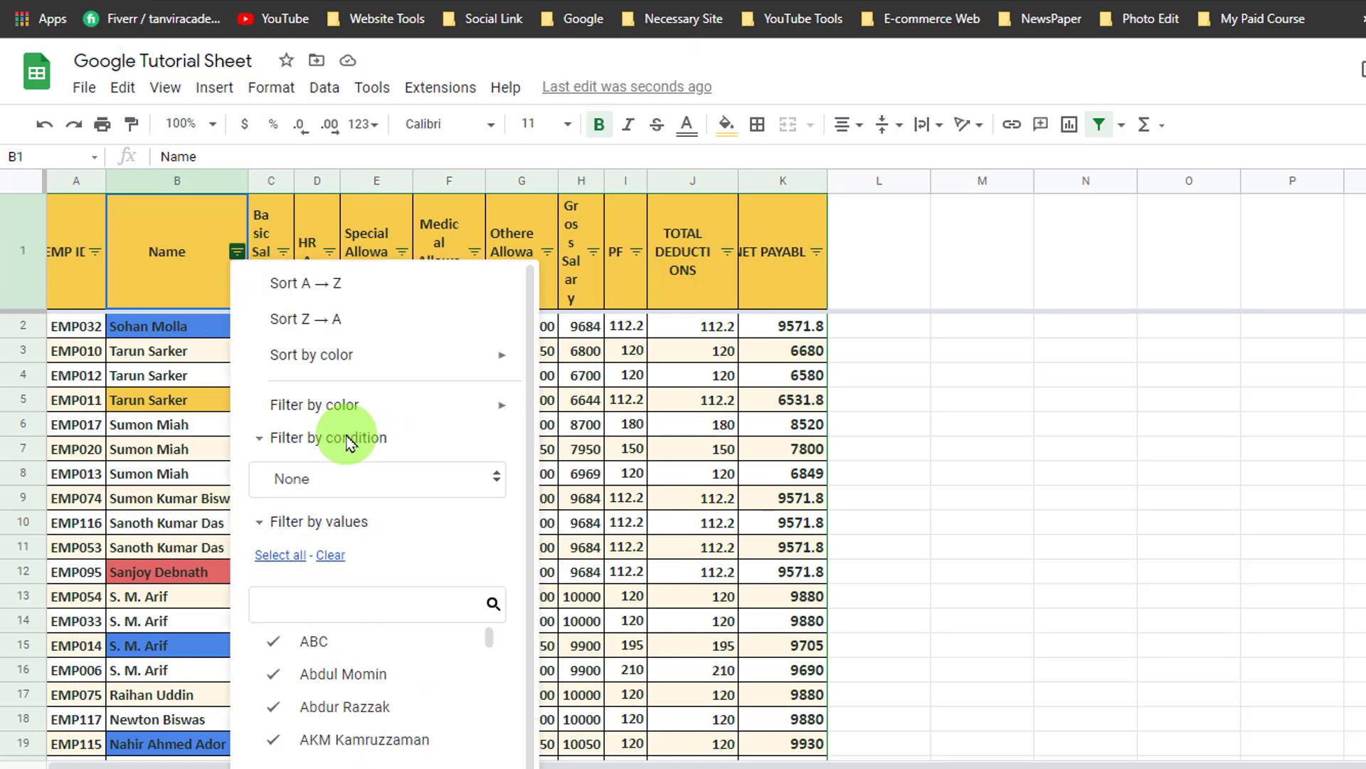
pyautogui.click(341, 490)
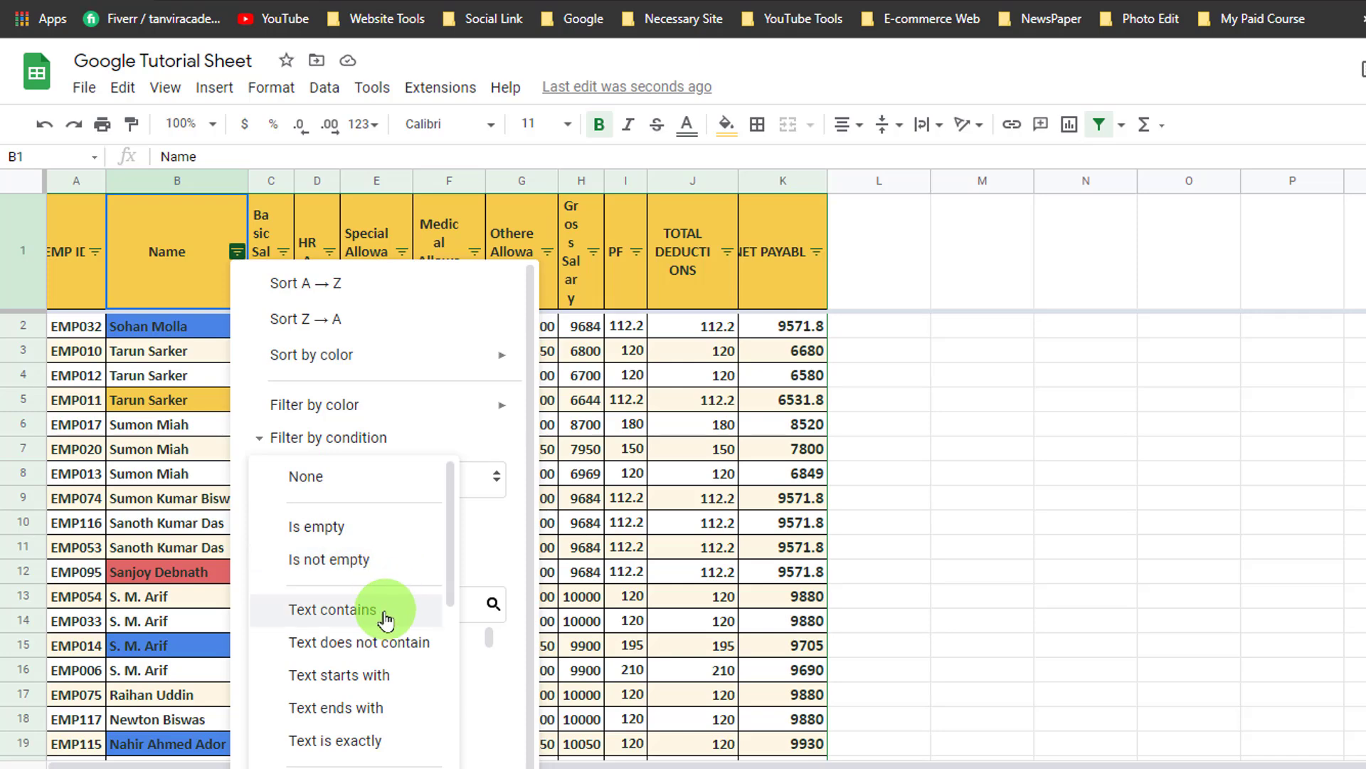
pyautogui.scroll(-2, 385, 616)
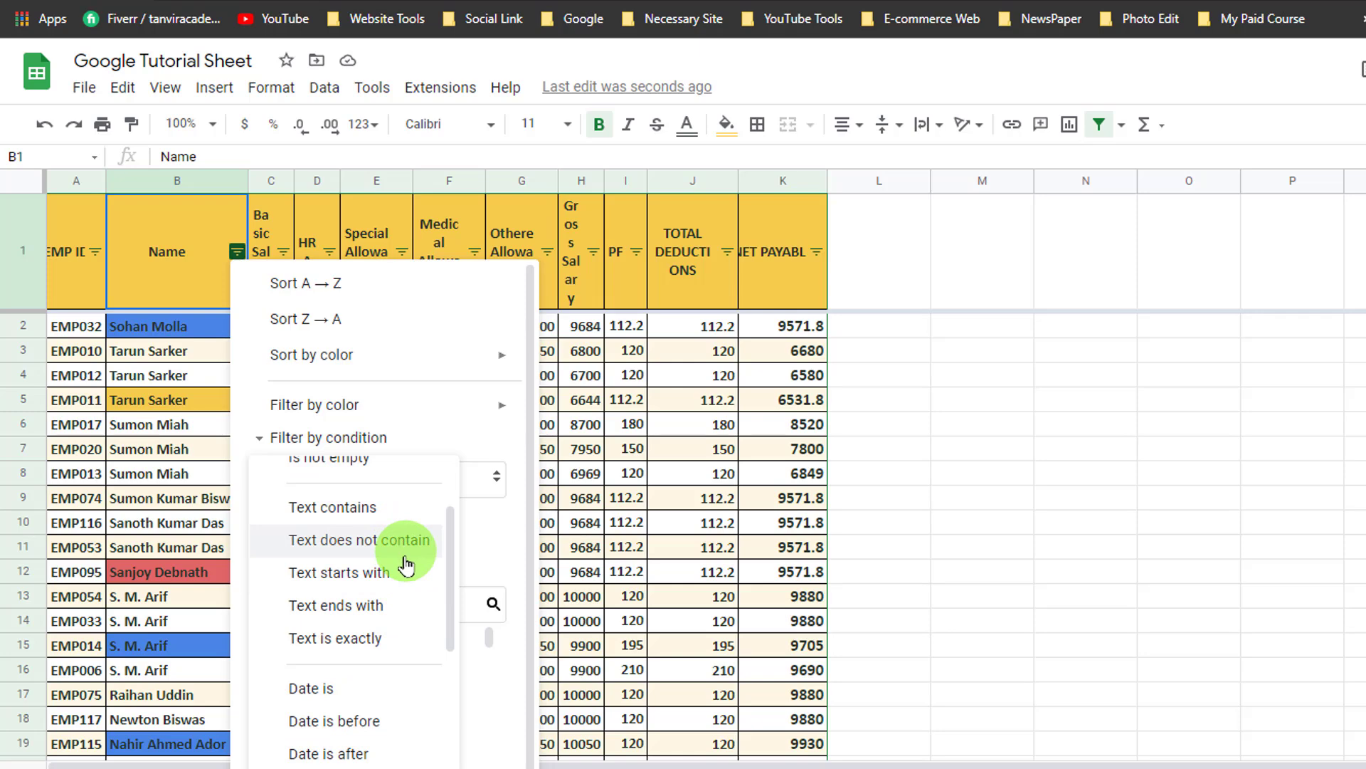
pyautogui.scroll(-3, 399, 602)
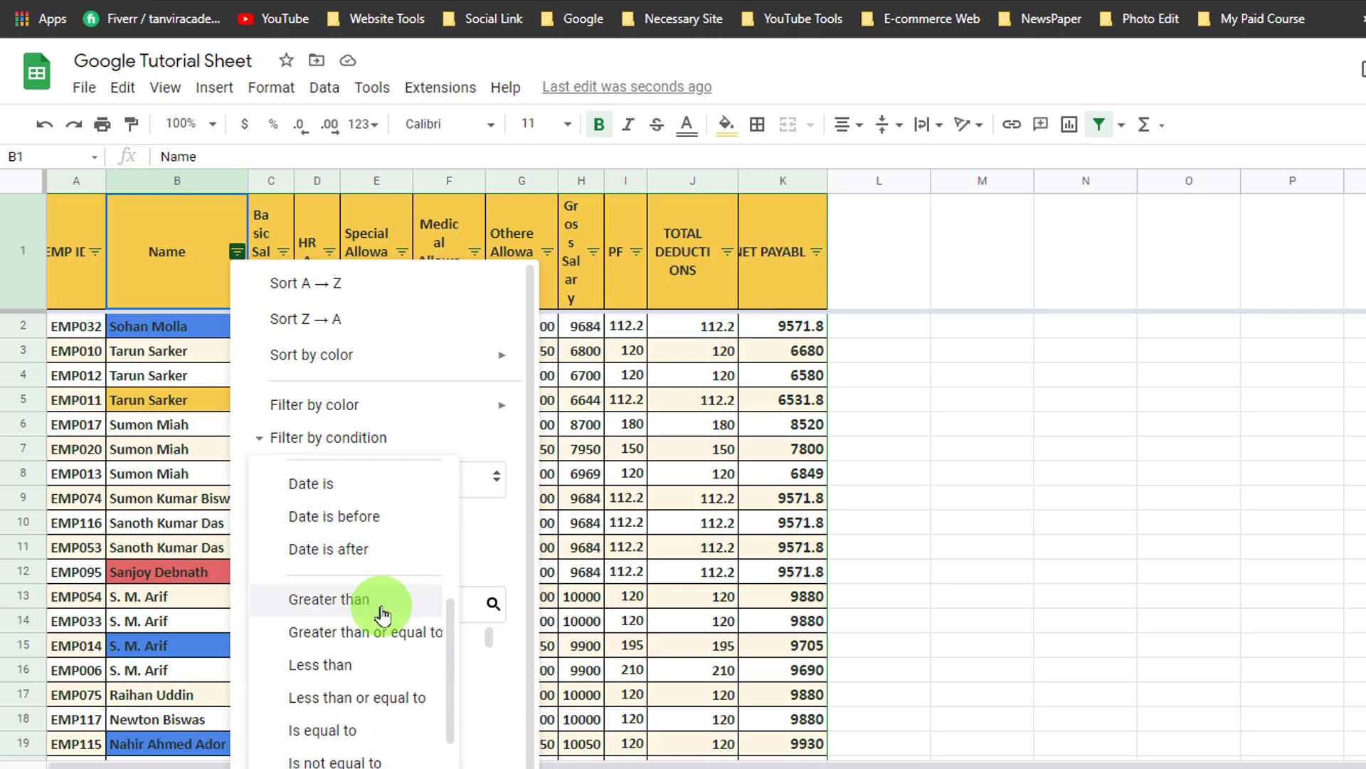
pyautogui.scroll(-2, 370, 743)
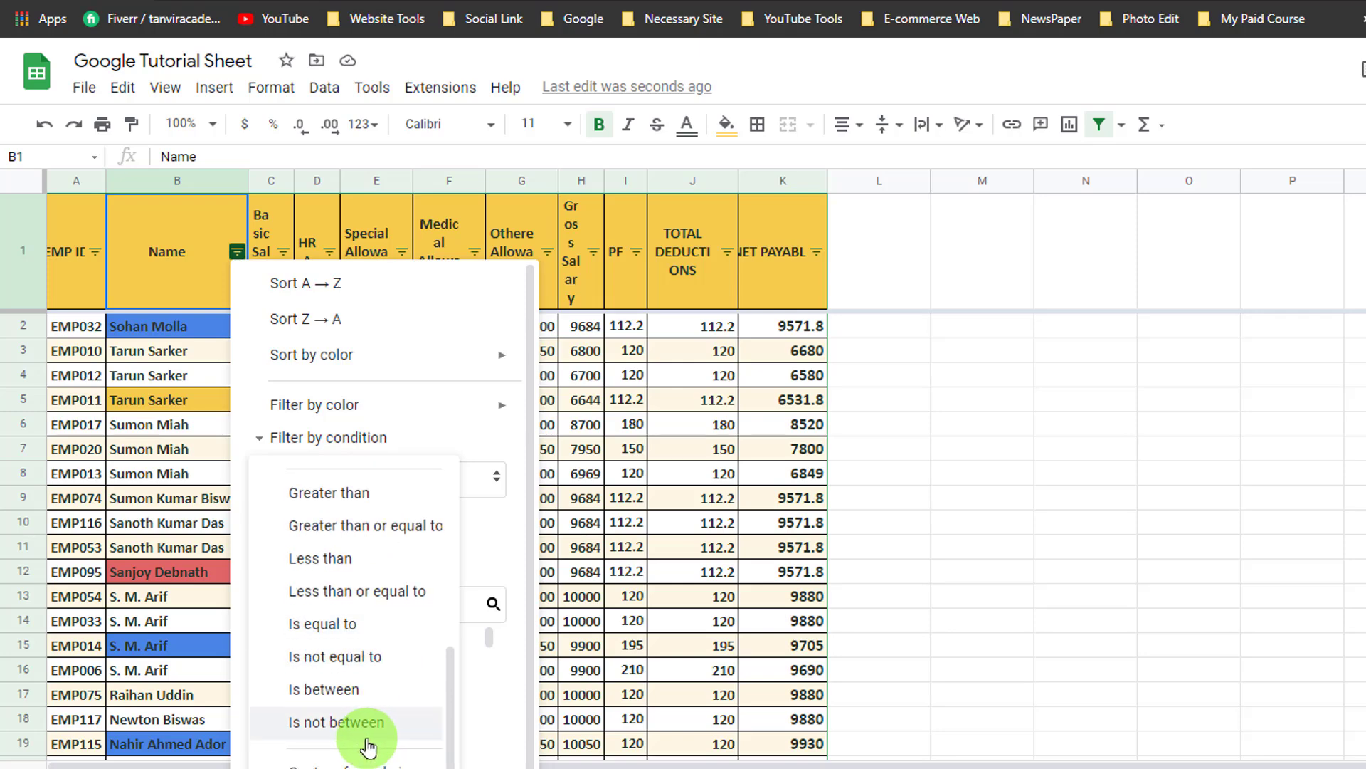
pyautogui.click(468, 425)
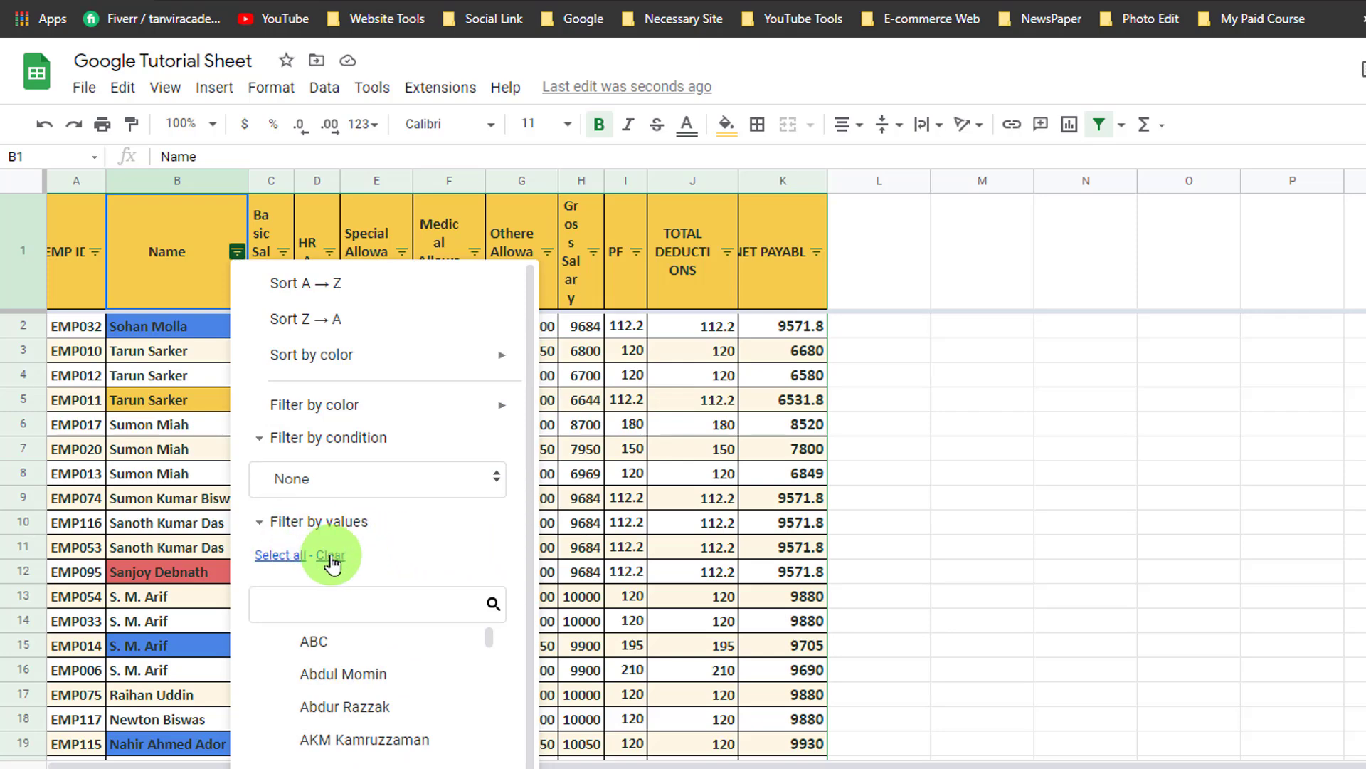
pyautogui.click(278, 555)
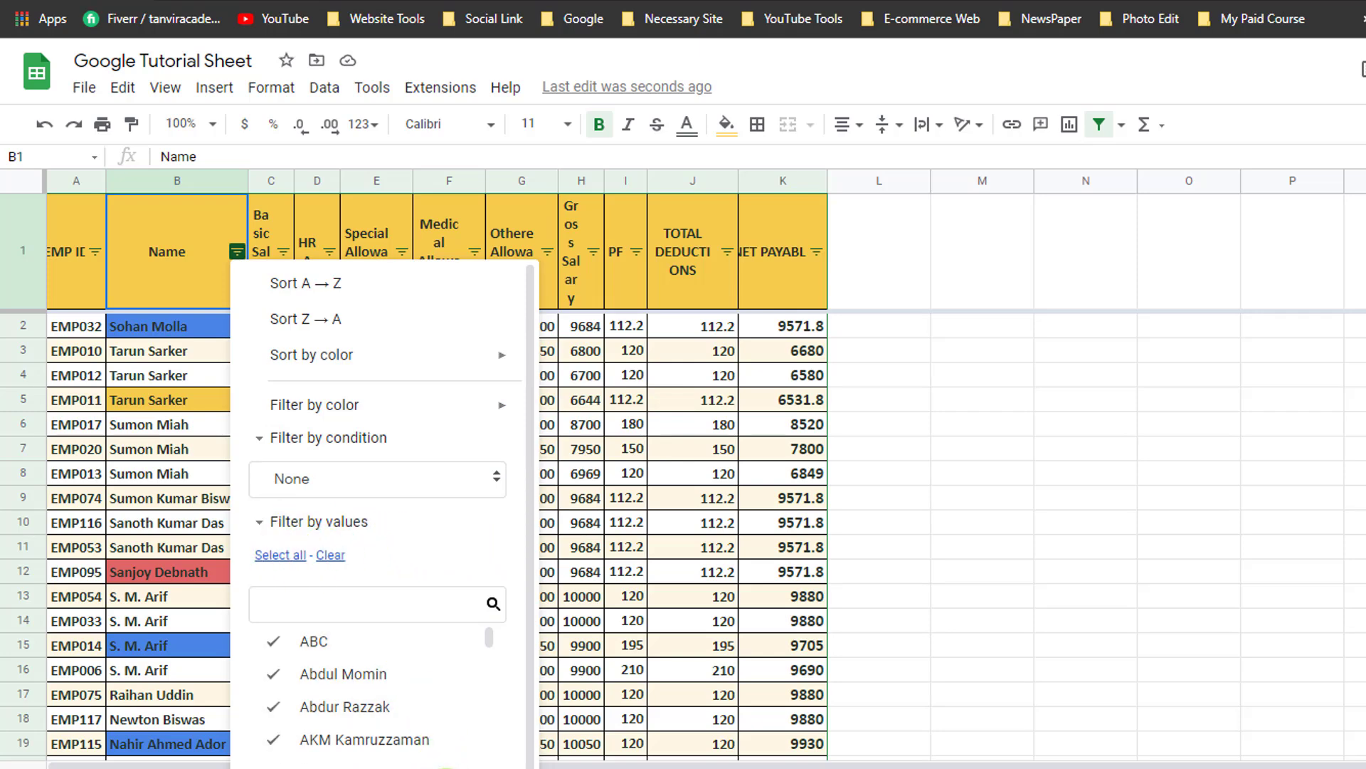
pyautogui.click(446, 768)
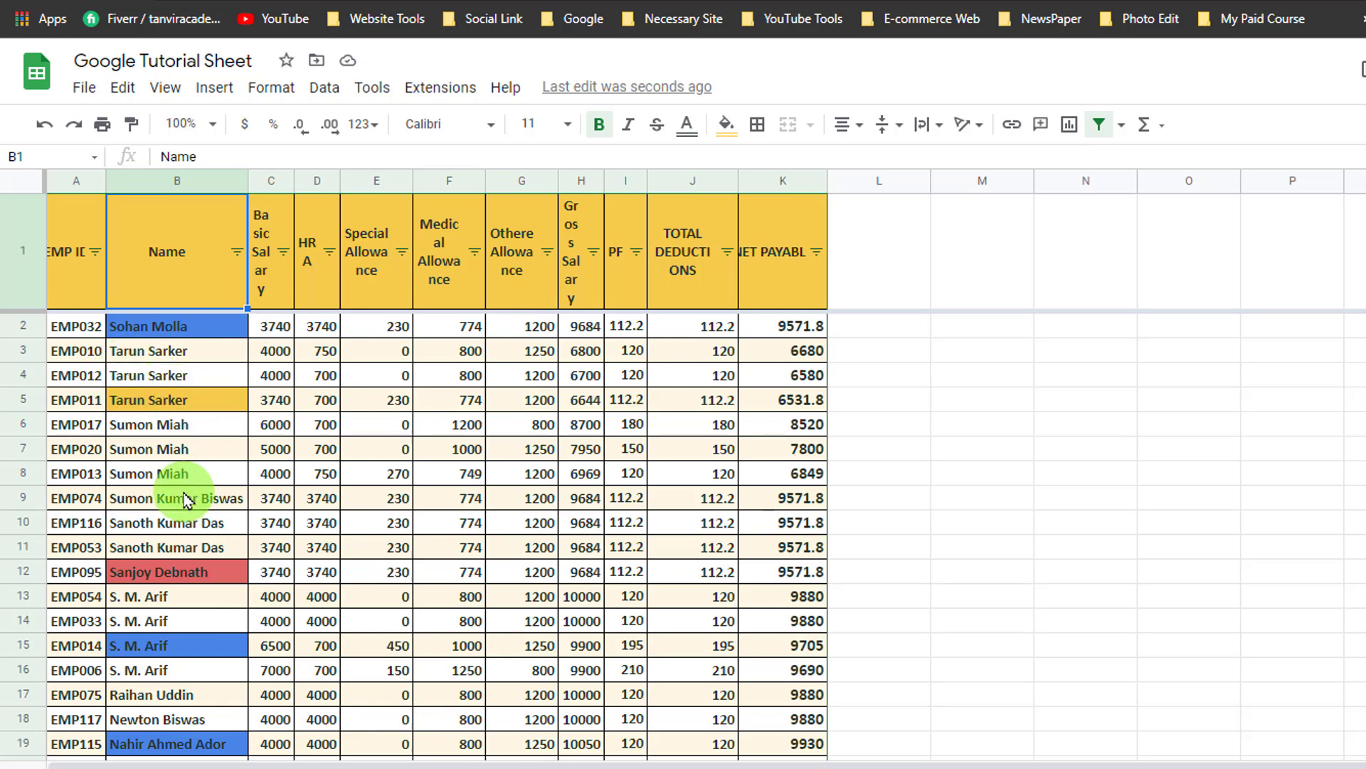
# Clear the contents of name cells B16, B6 and B9.
pyautogui.scroll(-2, 186, 500)
pyautogui.click(184, 546)
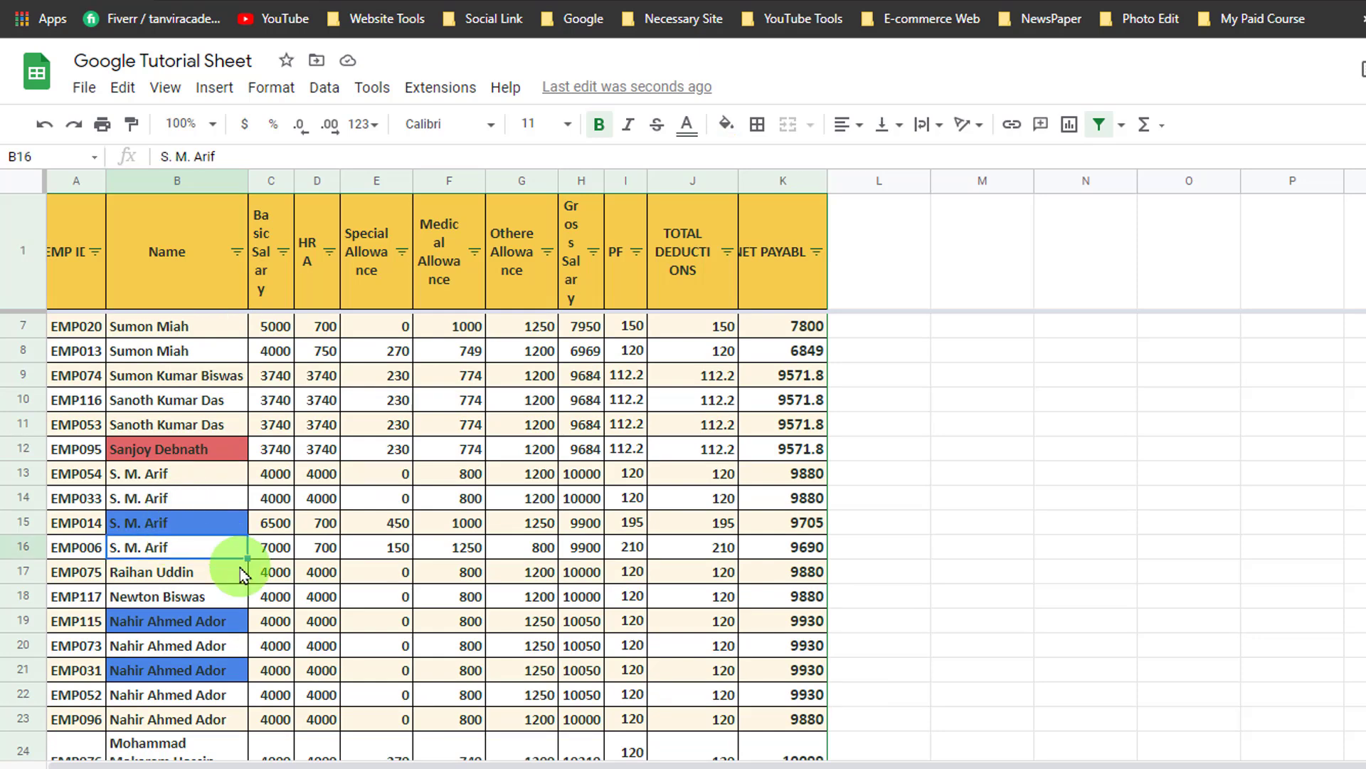
pyautogui.press('Delete')
pyautogui.scroll(2, 183, 420)
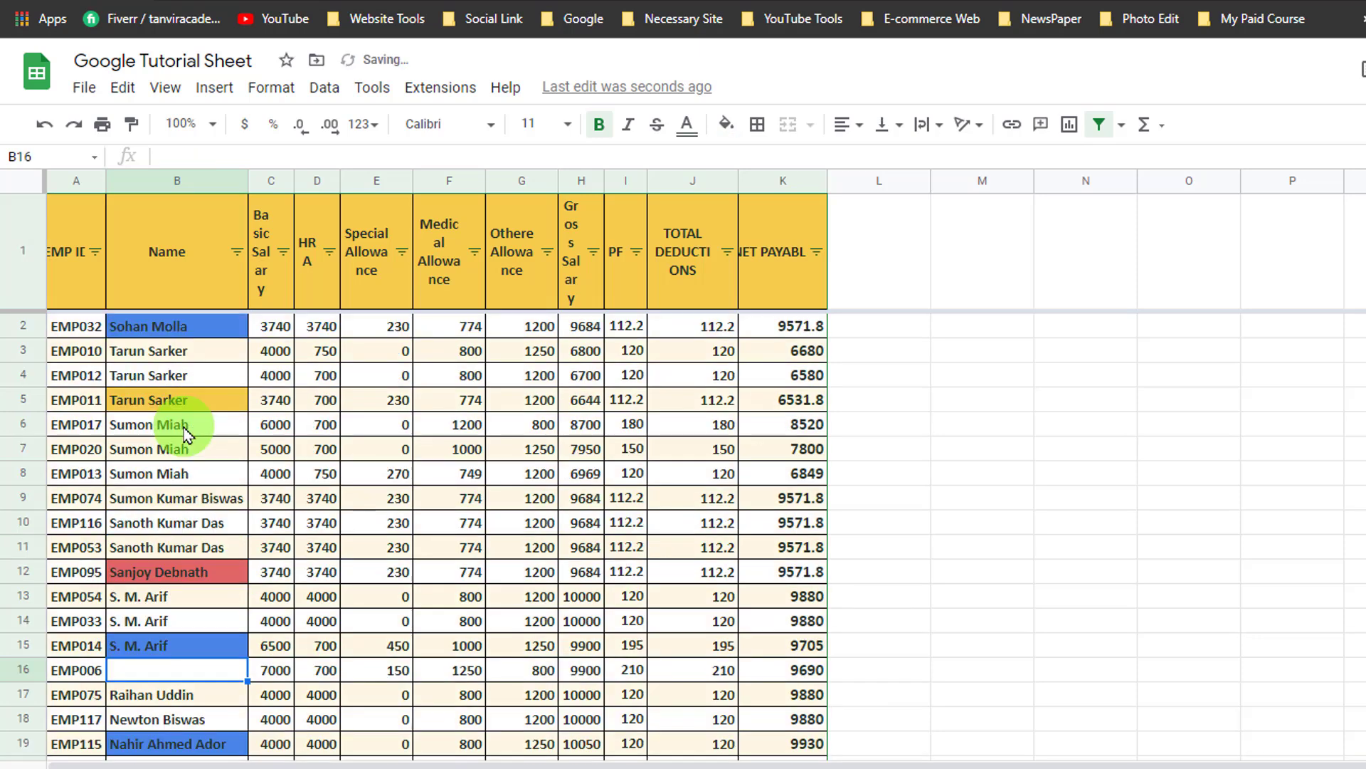
pyautogui.click(226, 428)
pyautogui.press('Delete')
pyautogui.click(214, 497)
pyautogui.press('Delete')
# Filter the Name column by the condition Is empty.
pyautogui.click(238, 252)
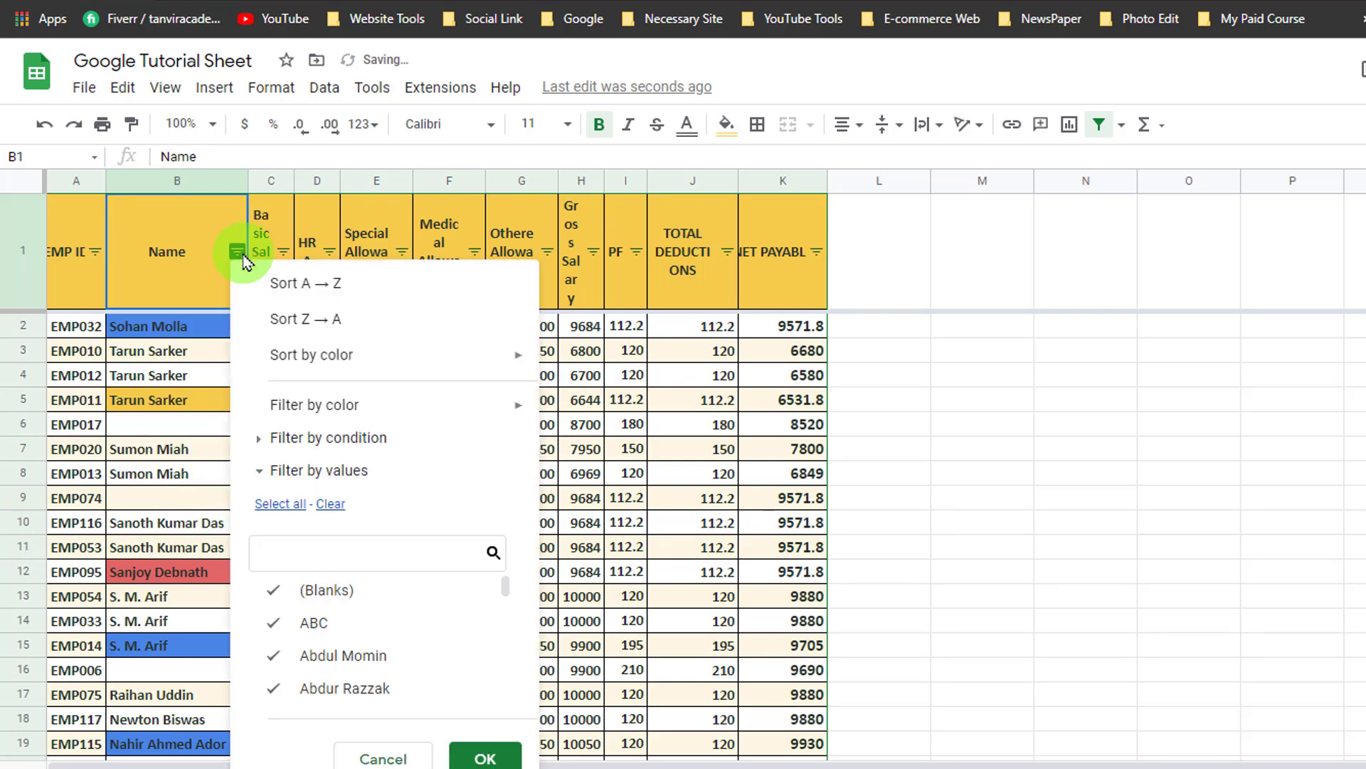
pyautogui.click(334, 440)
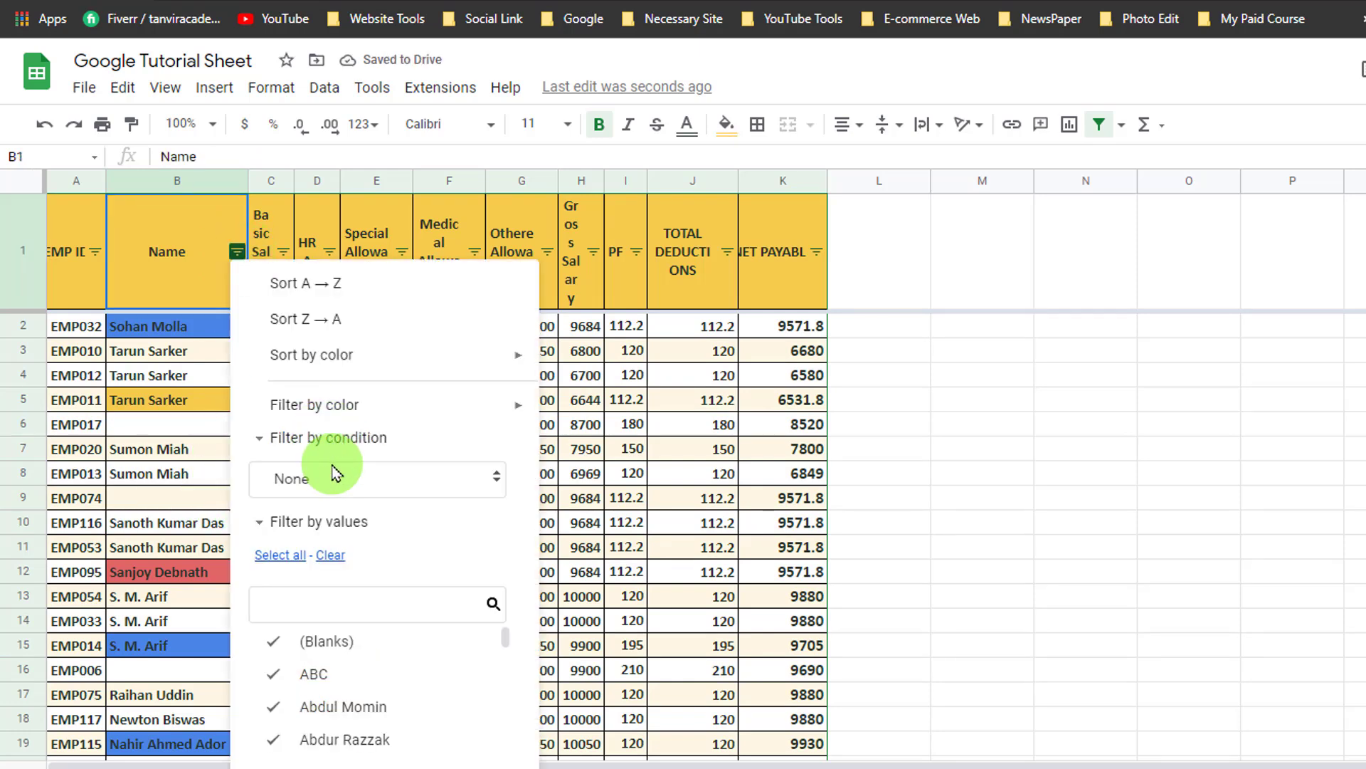
pyautogui.click(330, 476)
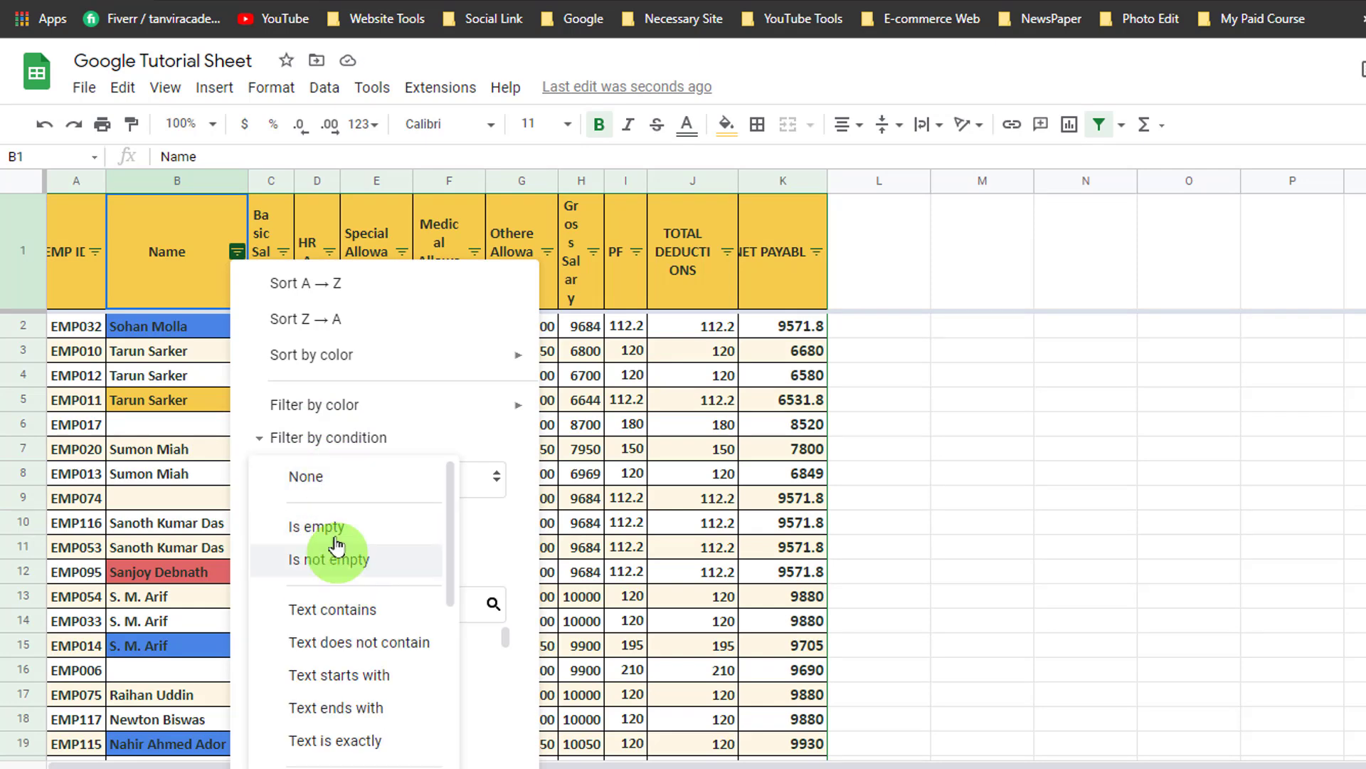
pyautogui.click(336, 528)
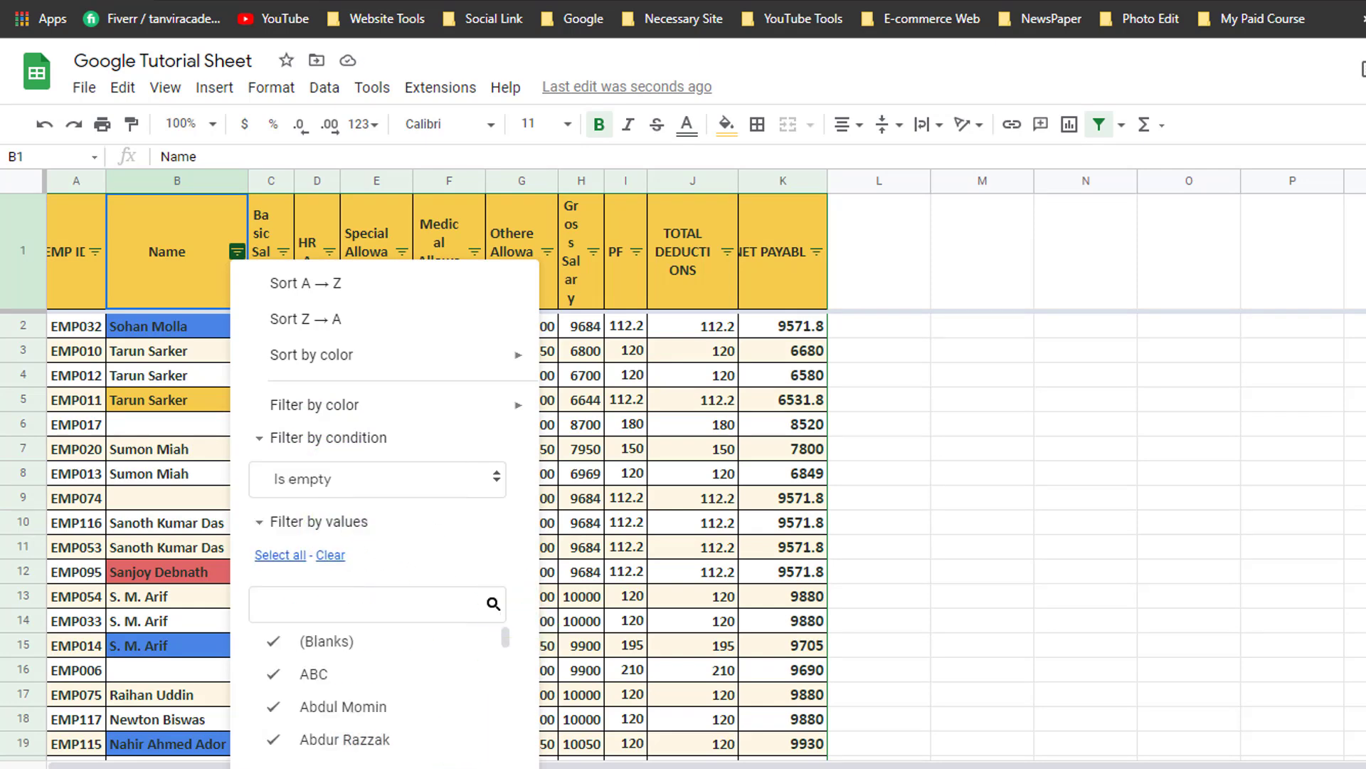
pyautogui.click(487, 766)
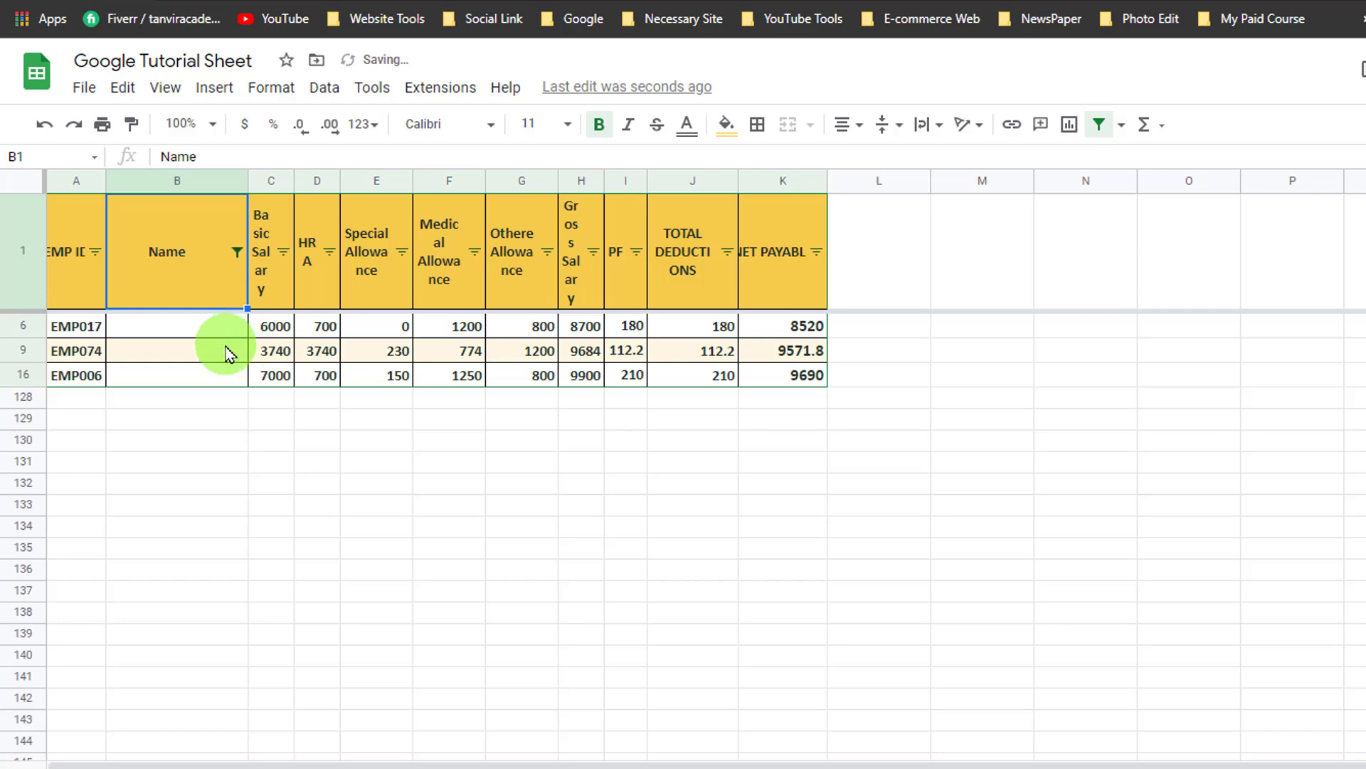
# Remove the Is empty filter from the Name column by setting its condition to None.
pyautogui.click(237, 252)
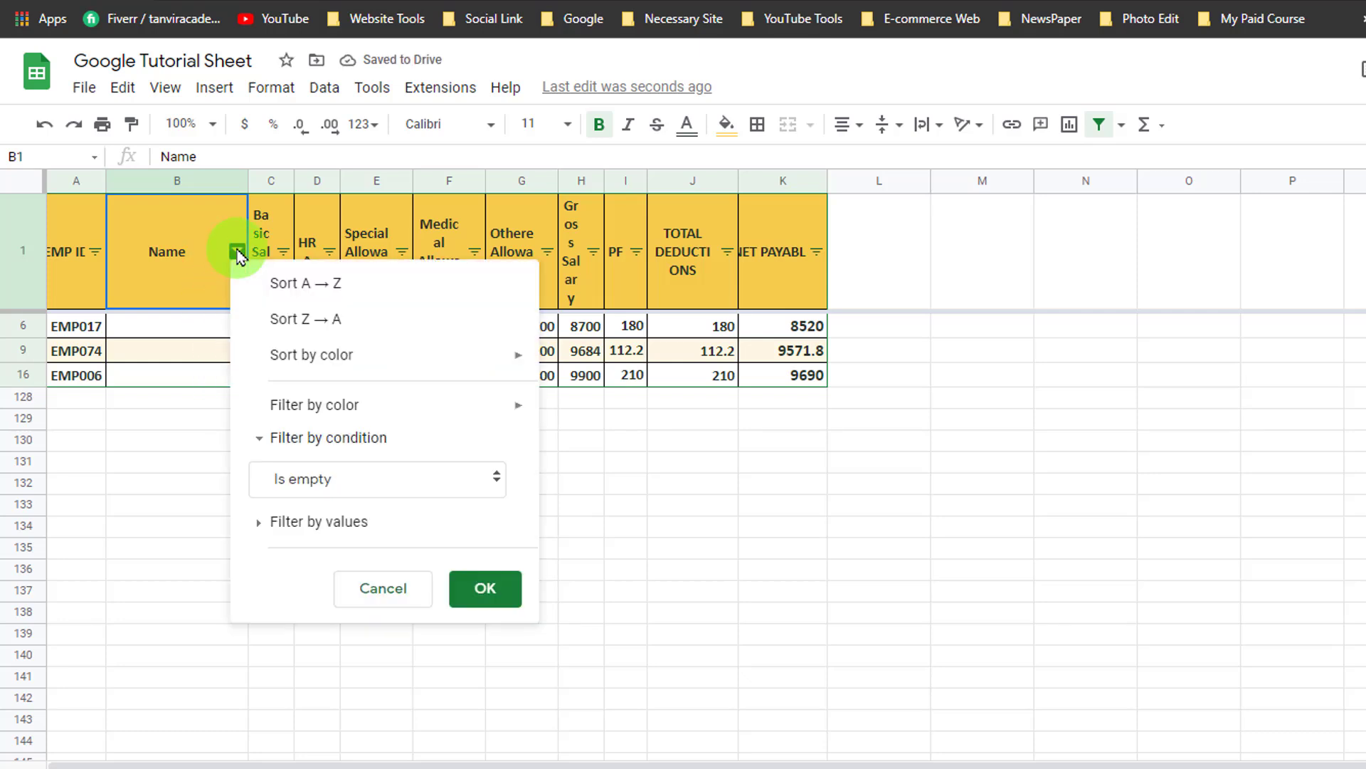
pyautogui.click(296, 446)
pyautogui.click(341, 443)
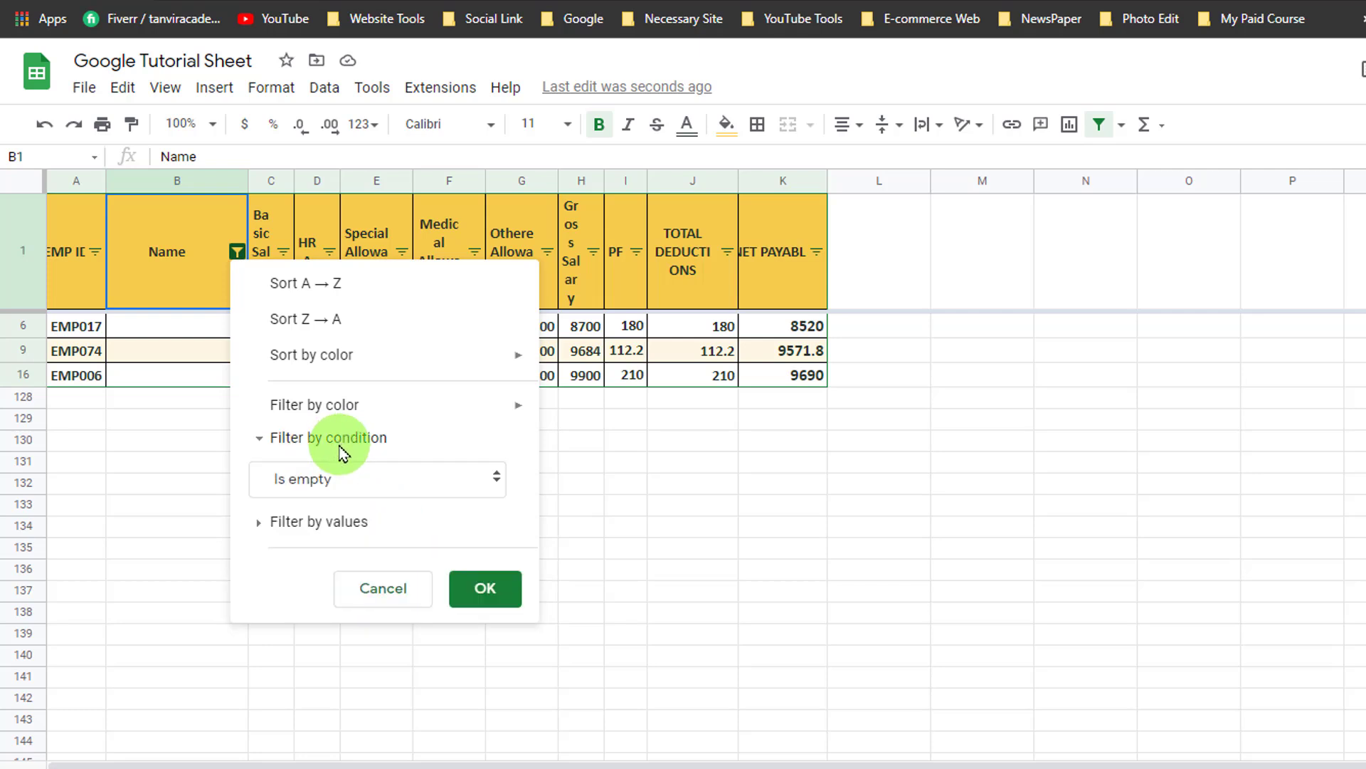
pyautogui.click(454, 491)
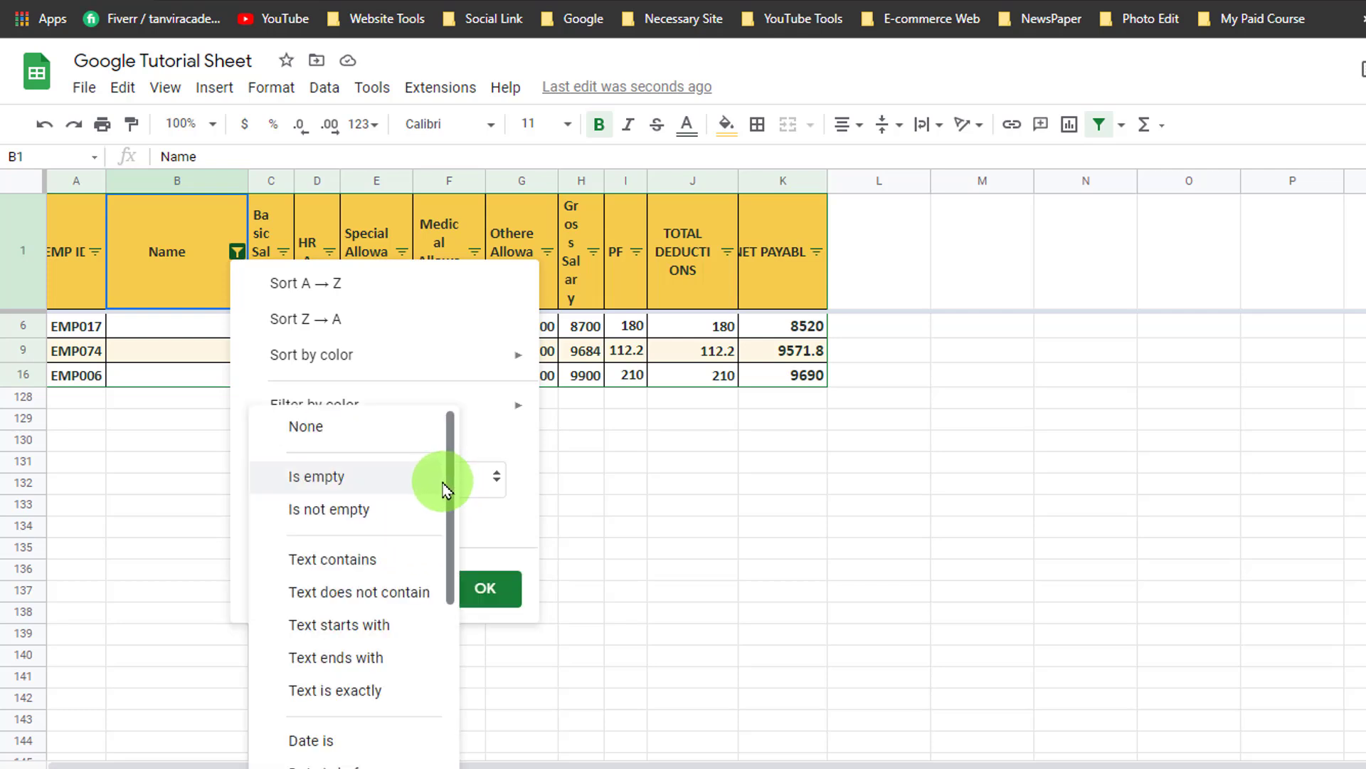
pyautogui.click(342, 477)
pyautogui.click(345, 478)
pyautogui.click(345, 478)
pyautogui.click(335, 476)
pyautogui.click(331, 443)
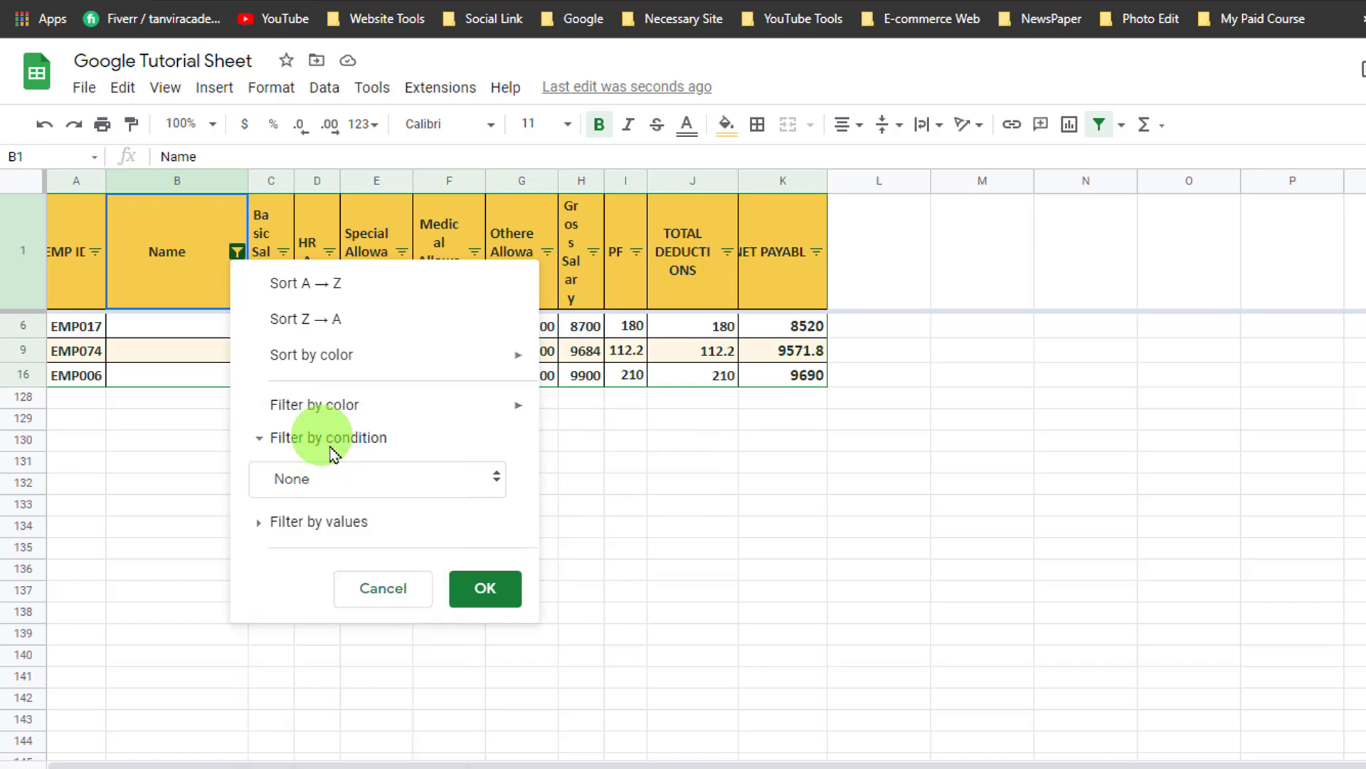
pyautogui.click(479, 588)
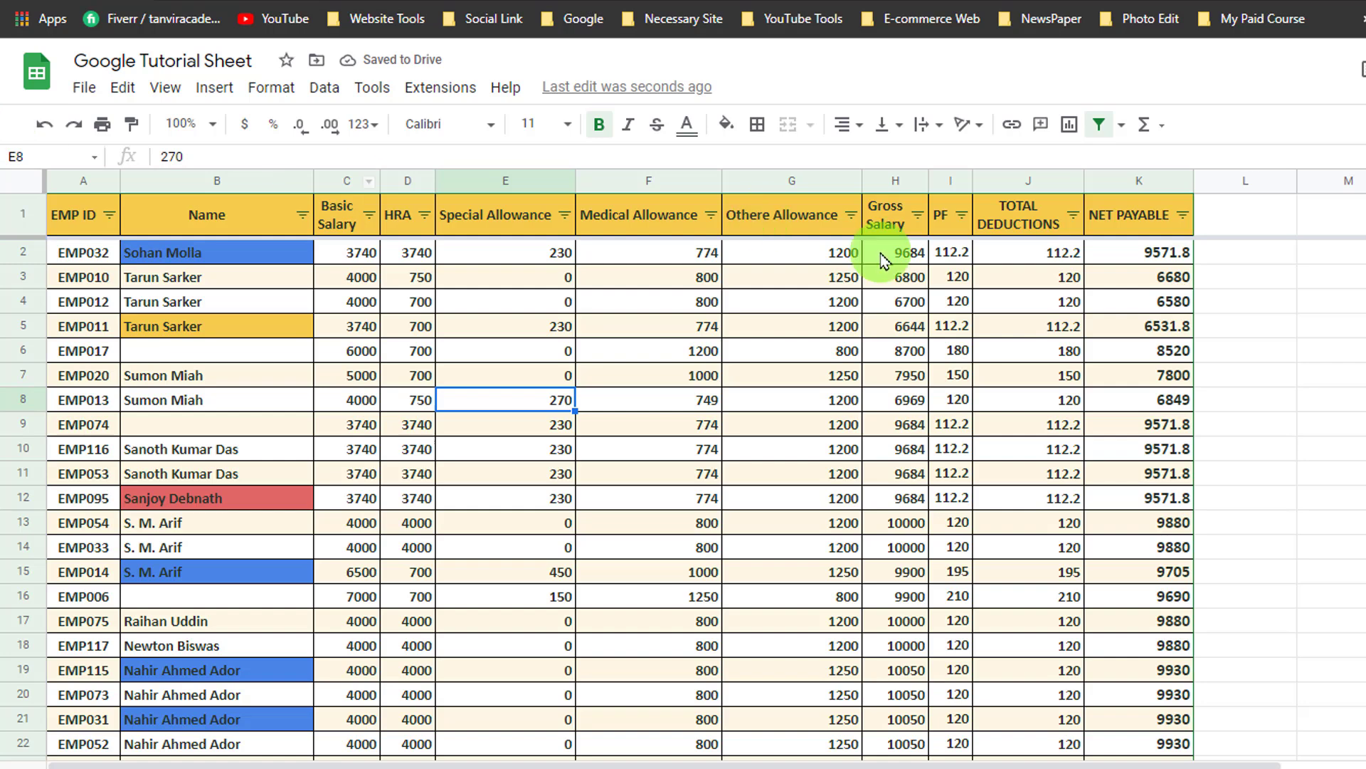
# Turn off the table's filter and recreate it from the header row A1:K1.
pyautogui.moveTo(74, 217); pyautogui.dragTo(1172, 231)
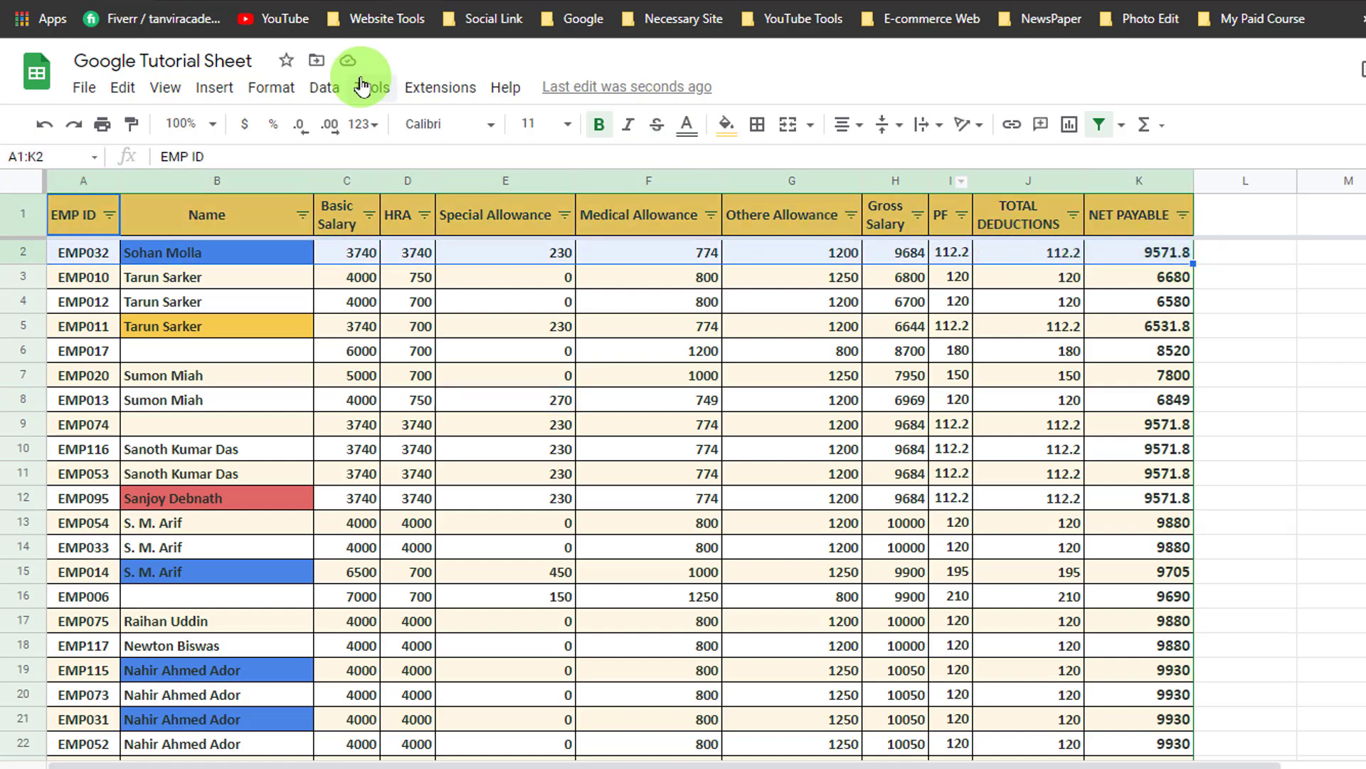
pyautogui.click(1099, 128)
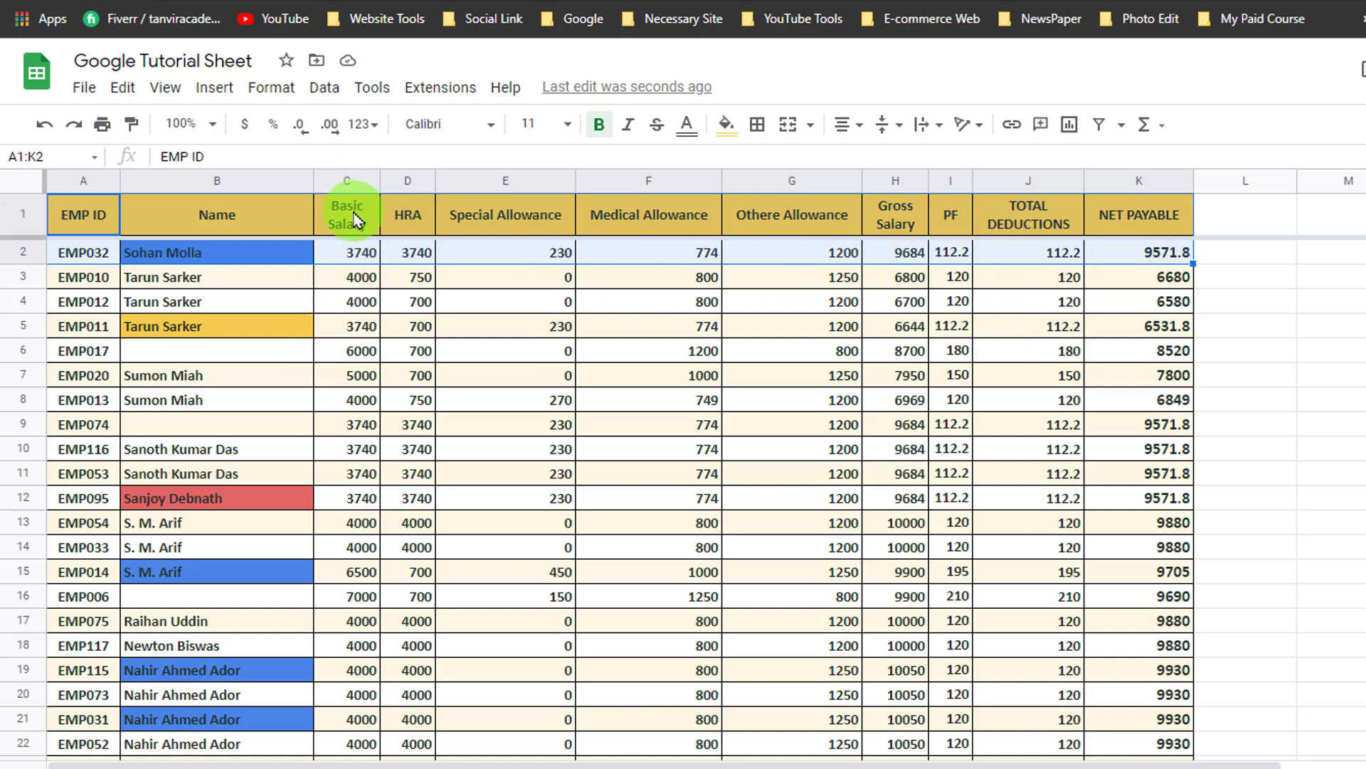
pyautogui.moveTo(100, 217); pyautogui.dragTo(1149, 226)
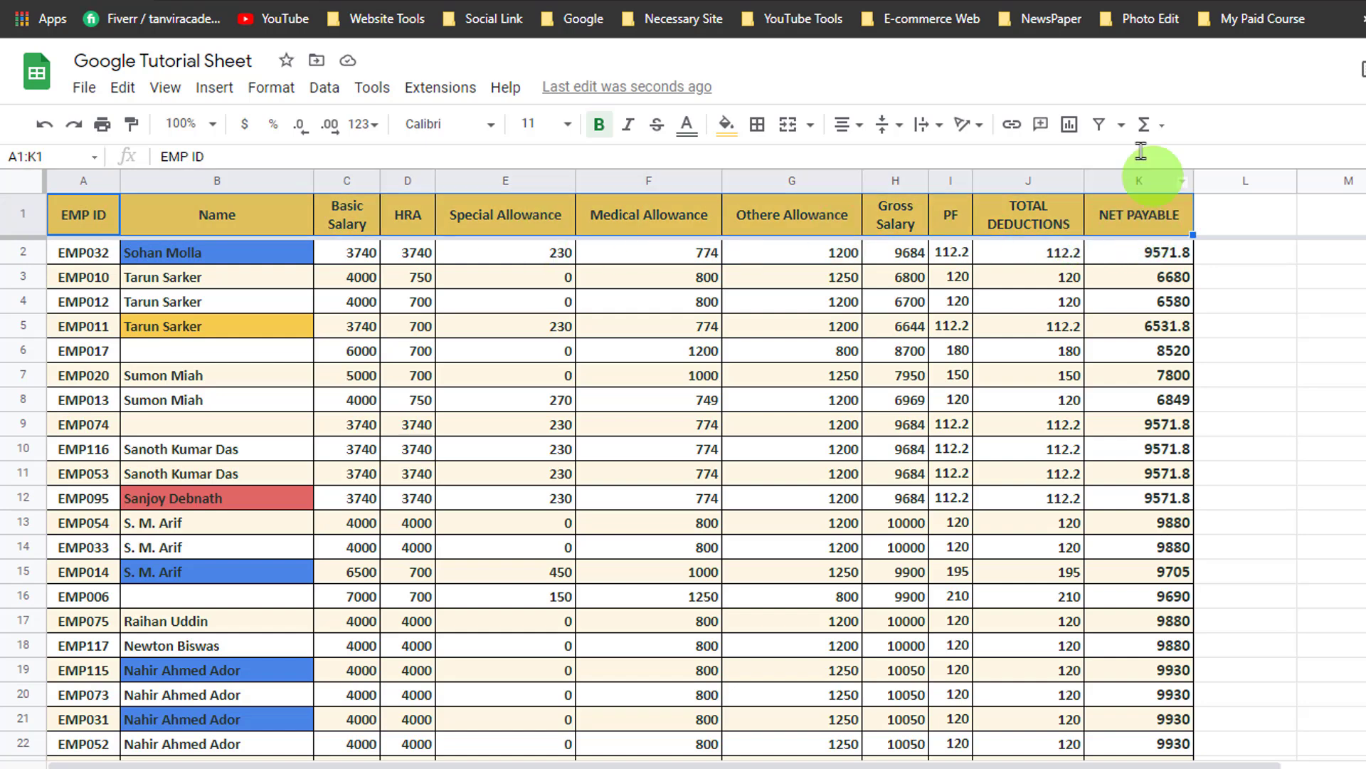
pyautogui.click(1099, 124)
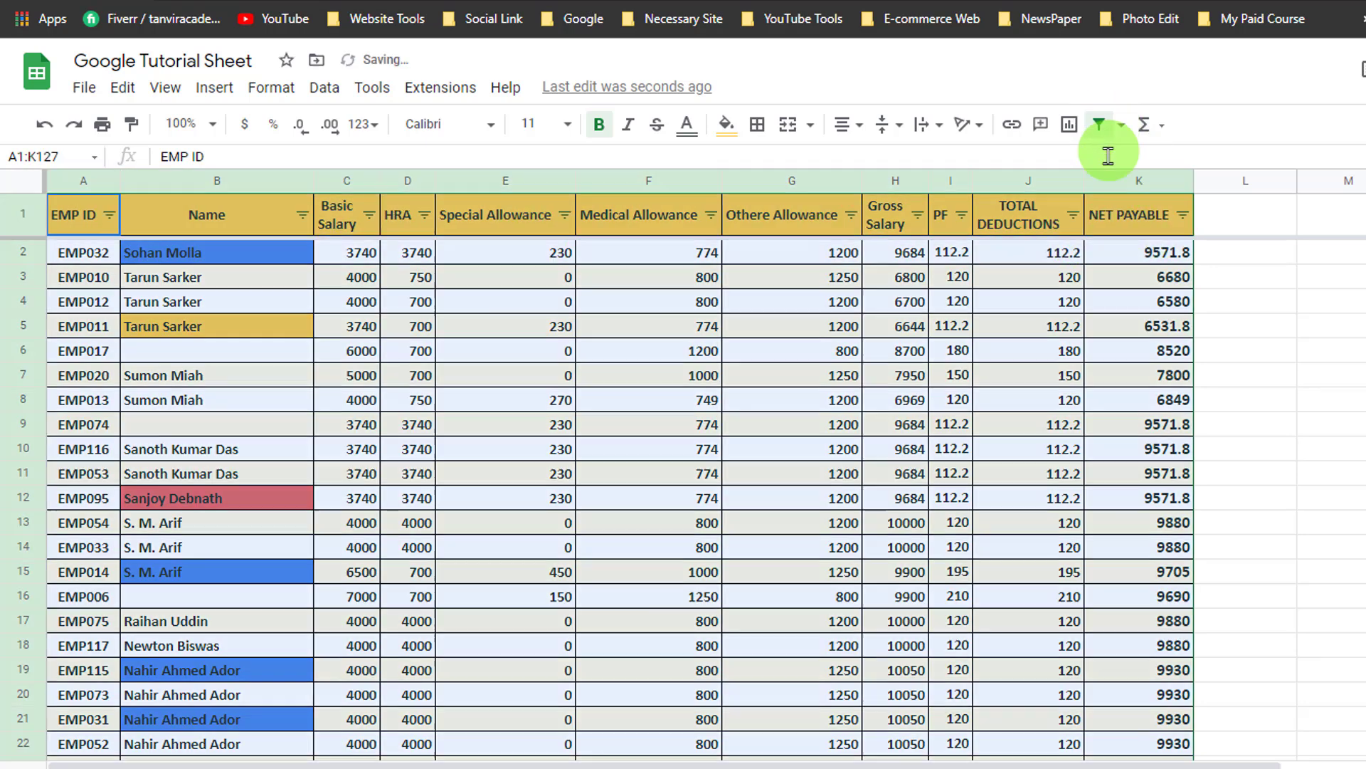
# Examine the sort and filter options of the Basic Salary column and look through its list of values.
pyautogui.click(371, 218)
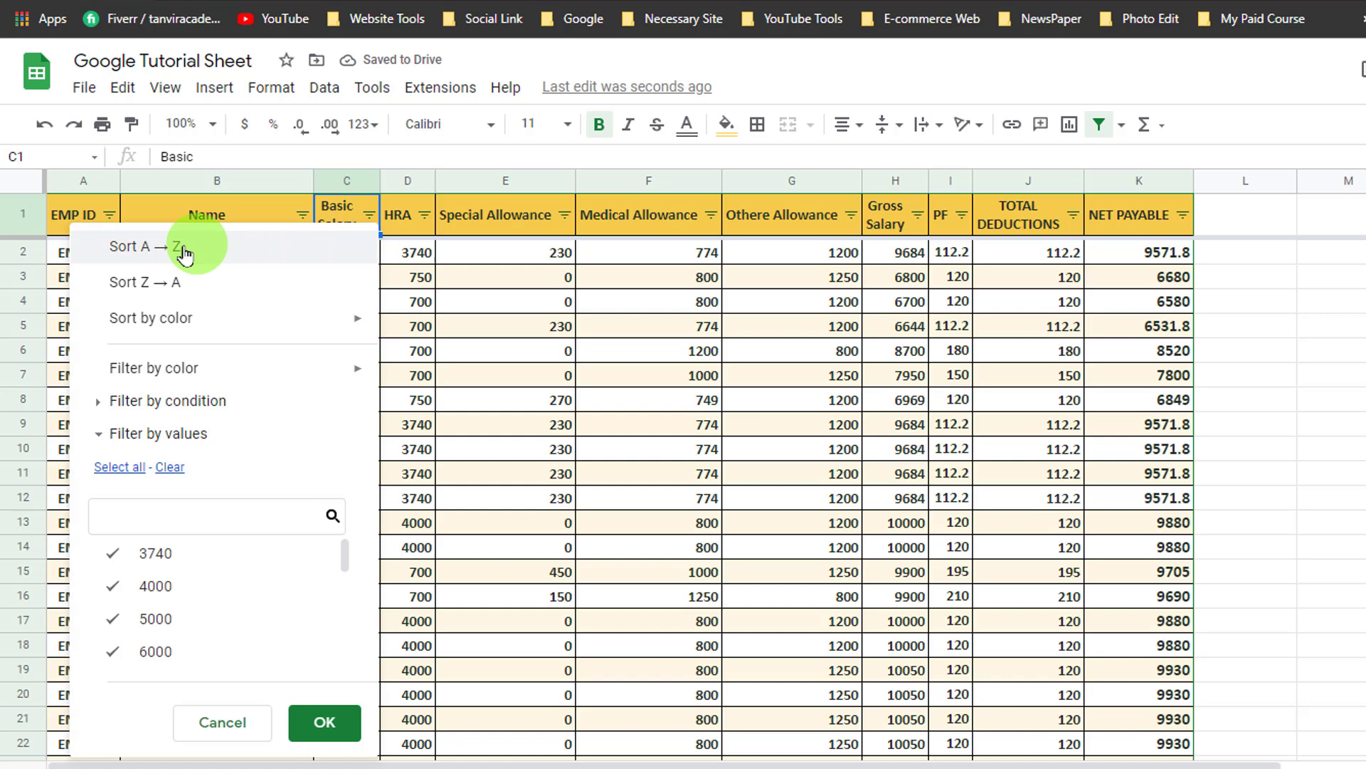
pyautogui.moveTo(178, 328)
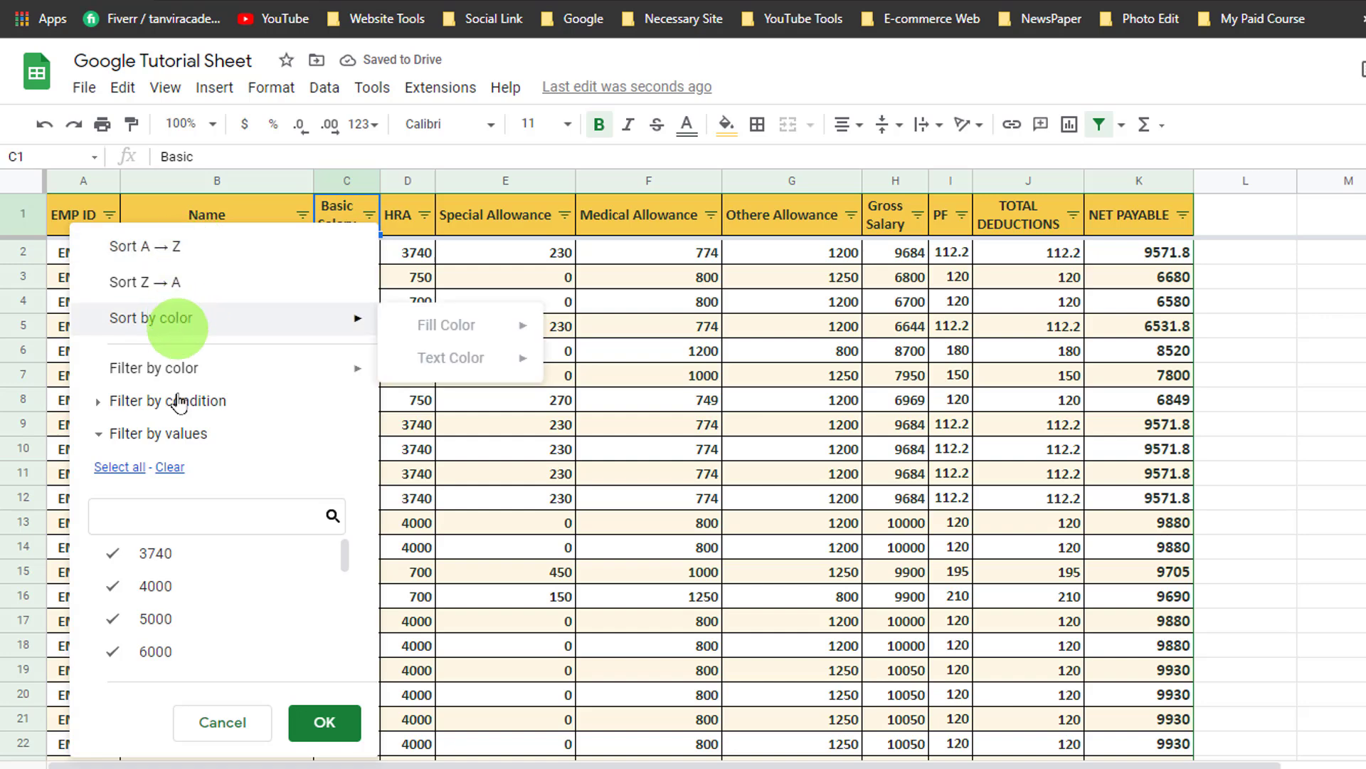
pyautogui.click(175, 443)
pyautogui.click(163, 436)
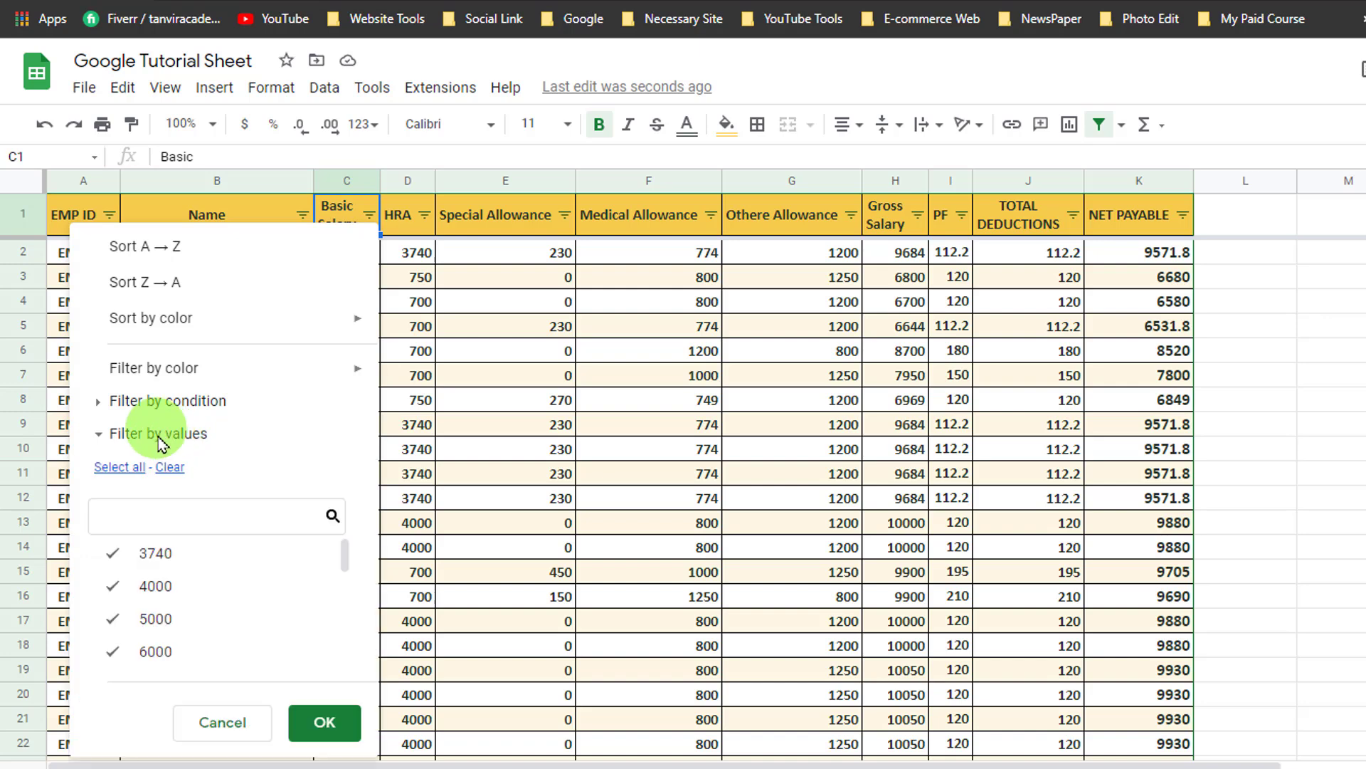
pyautogui.scroll(-3, 186, 596)
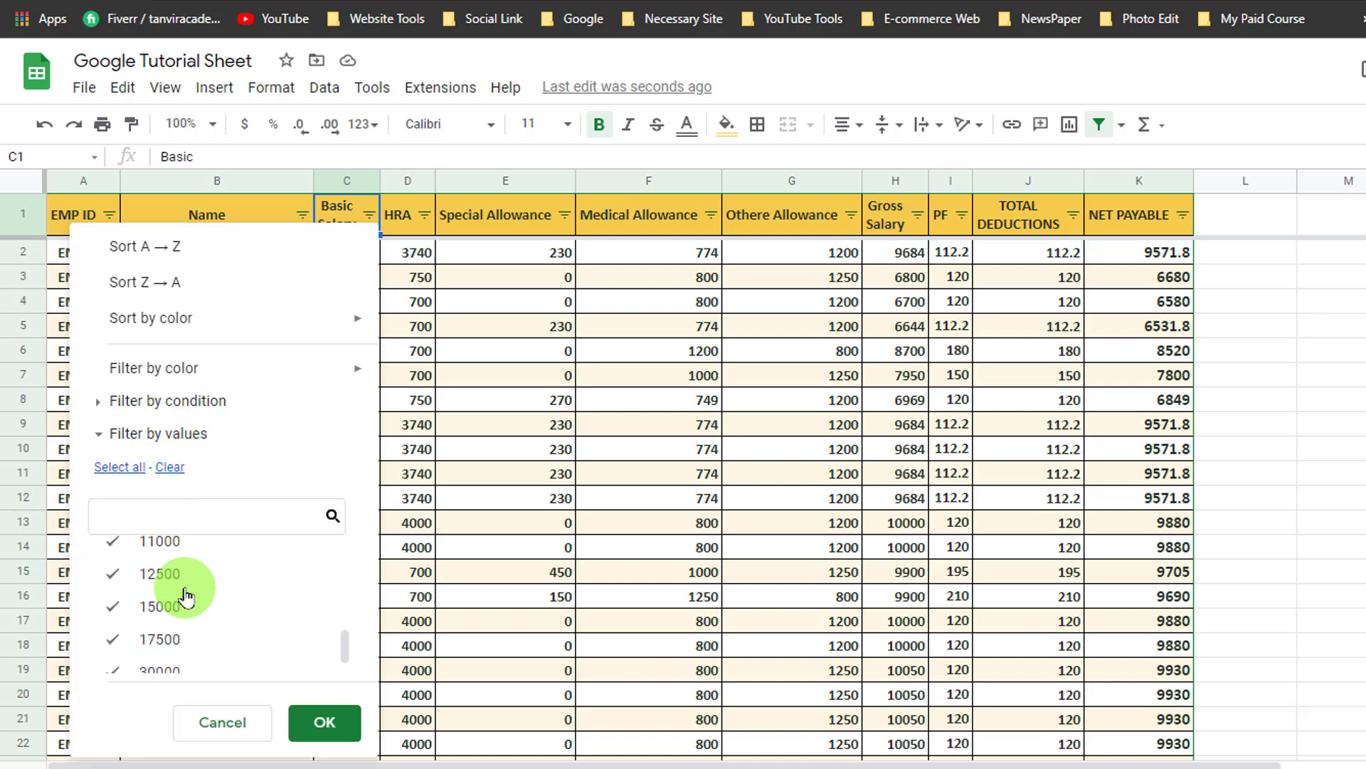
pyautogui.scroll(3, 178, 544)
# Search the Basic Salary filter values for 500, 4, 3 and 7, and close the filter options without applying anything.
pyautogui.click(195, 523)
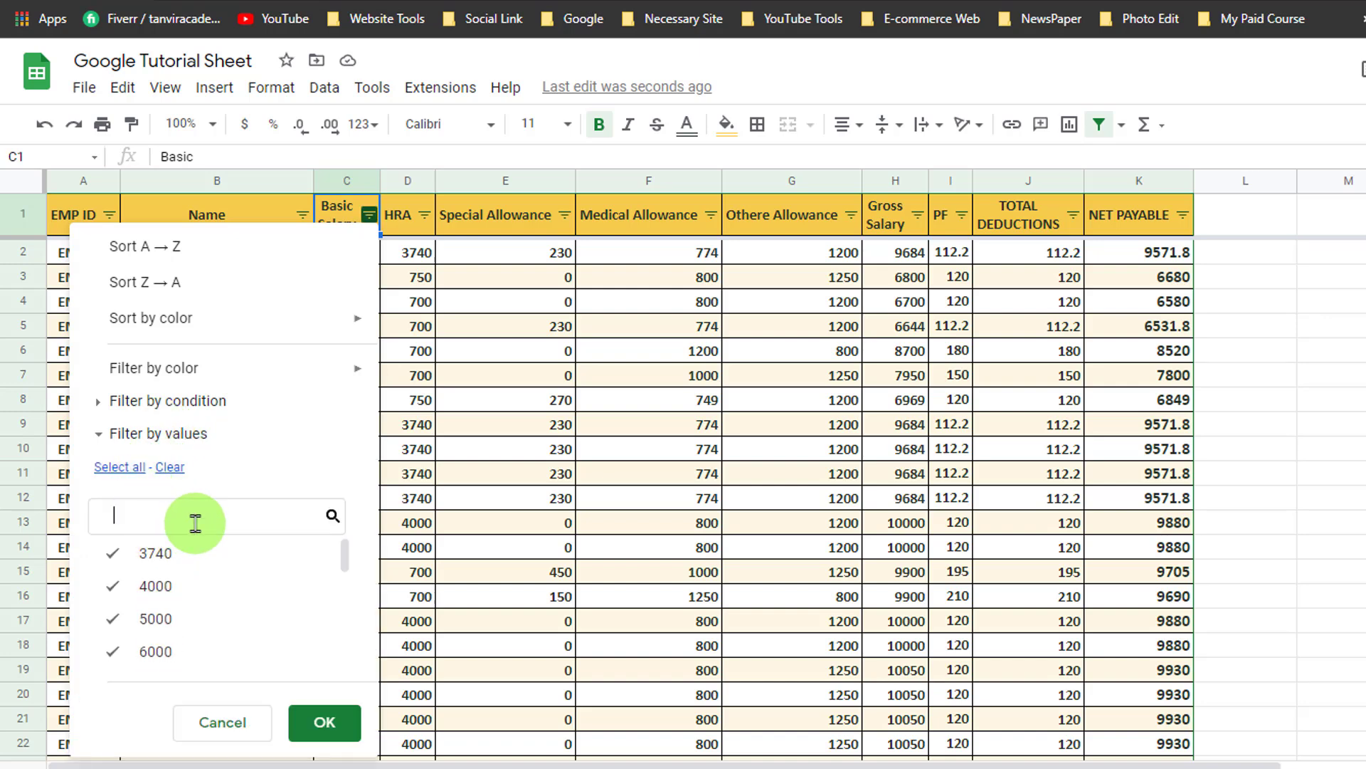
pyautogui.write('500')
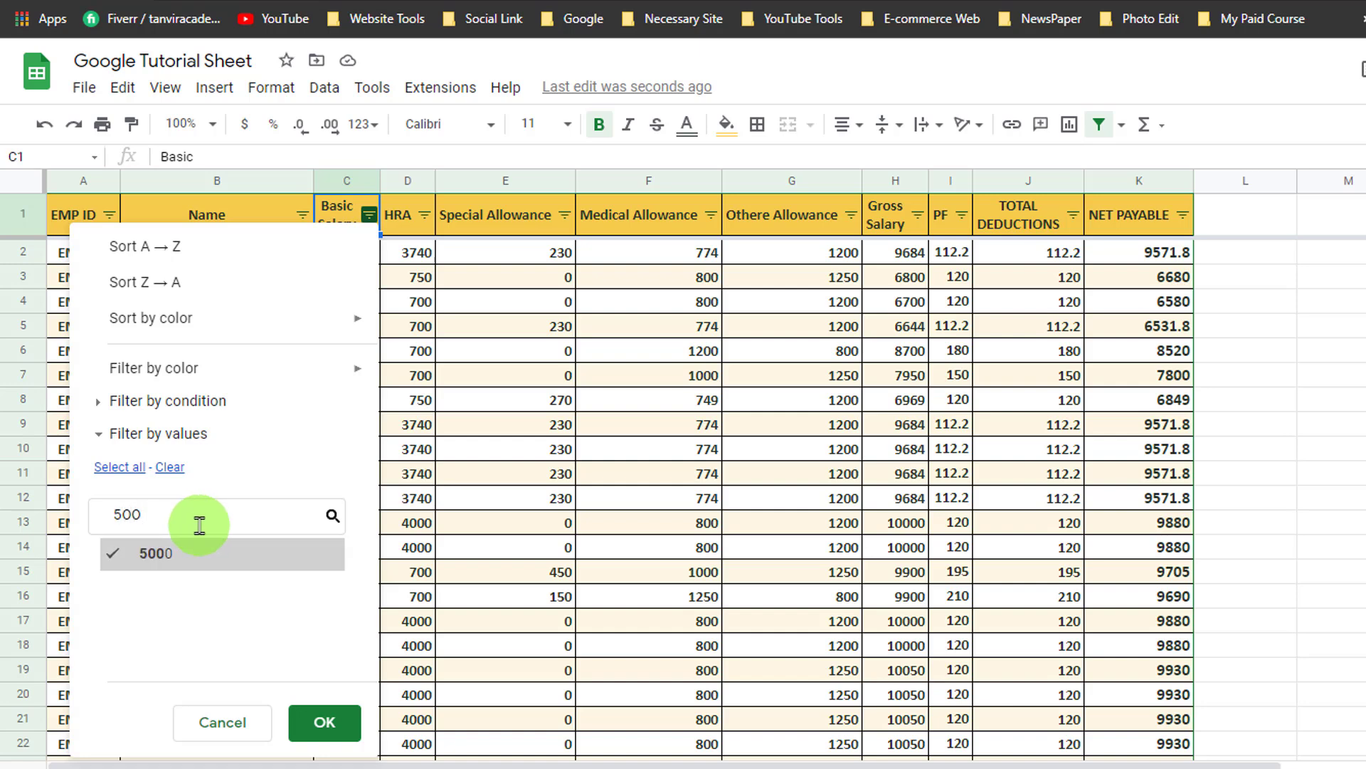
pyautogui.press('BackSpace')
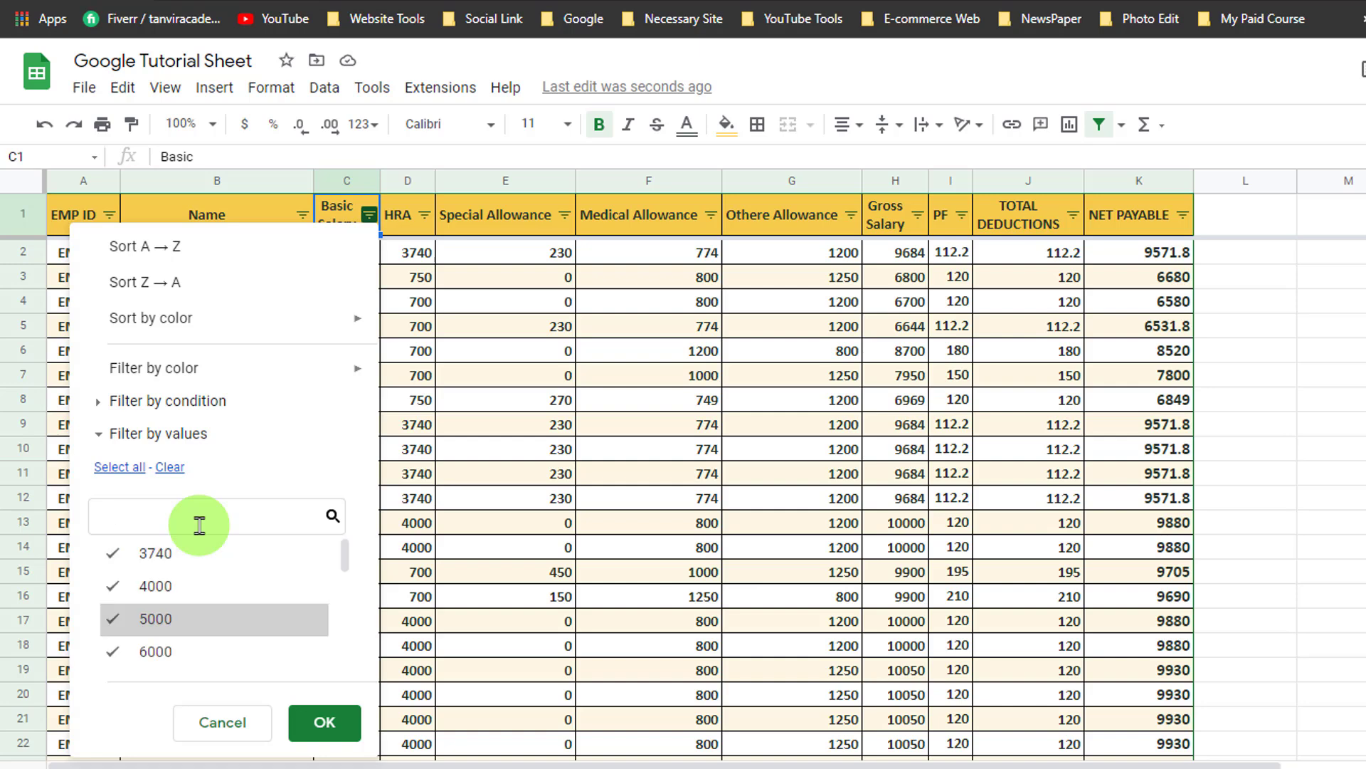
pyautogui.write('4')
pyautogui.press('BackSpace')
pyautogui.write('3')
pyautogui.press('BackSpace')
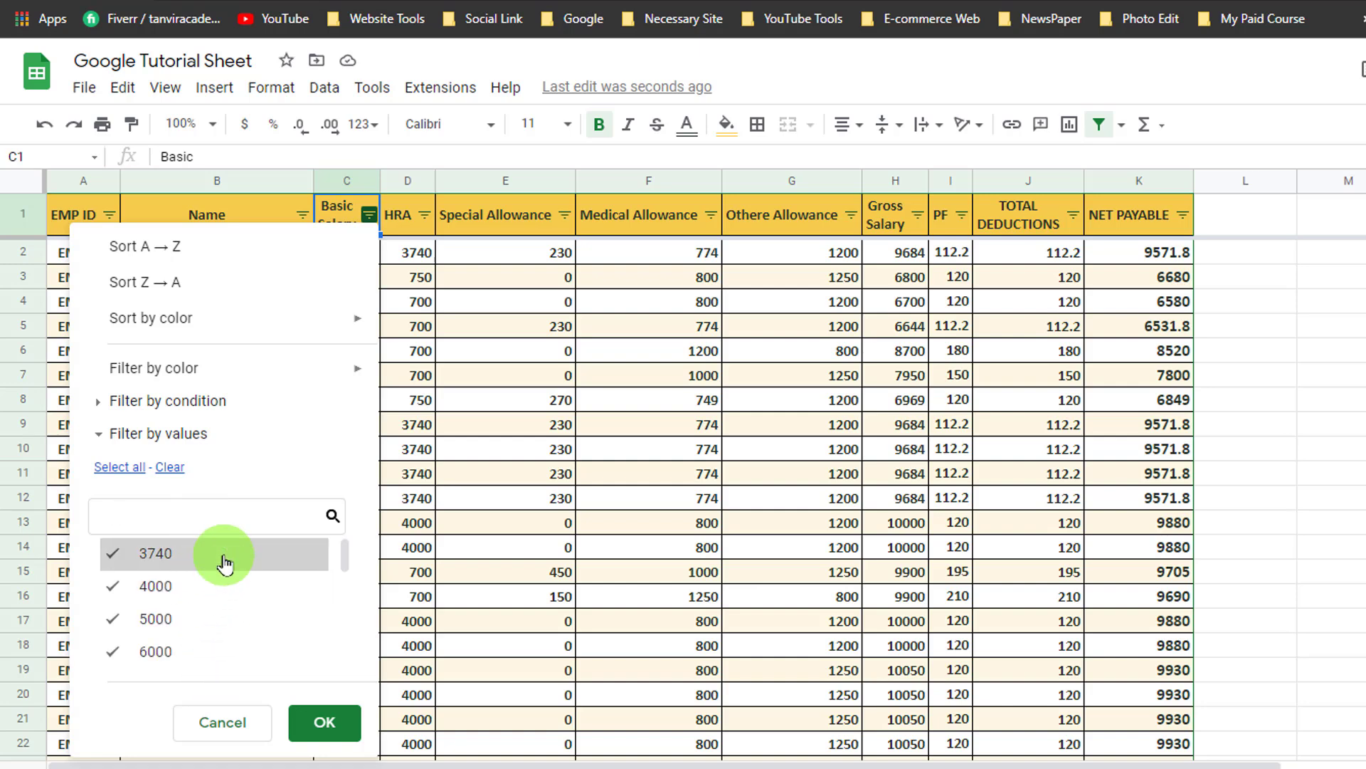
pyautogui.write('7')
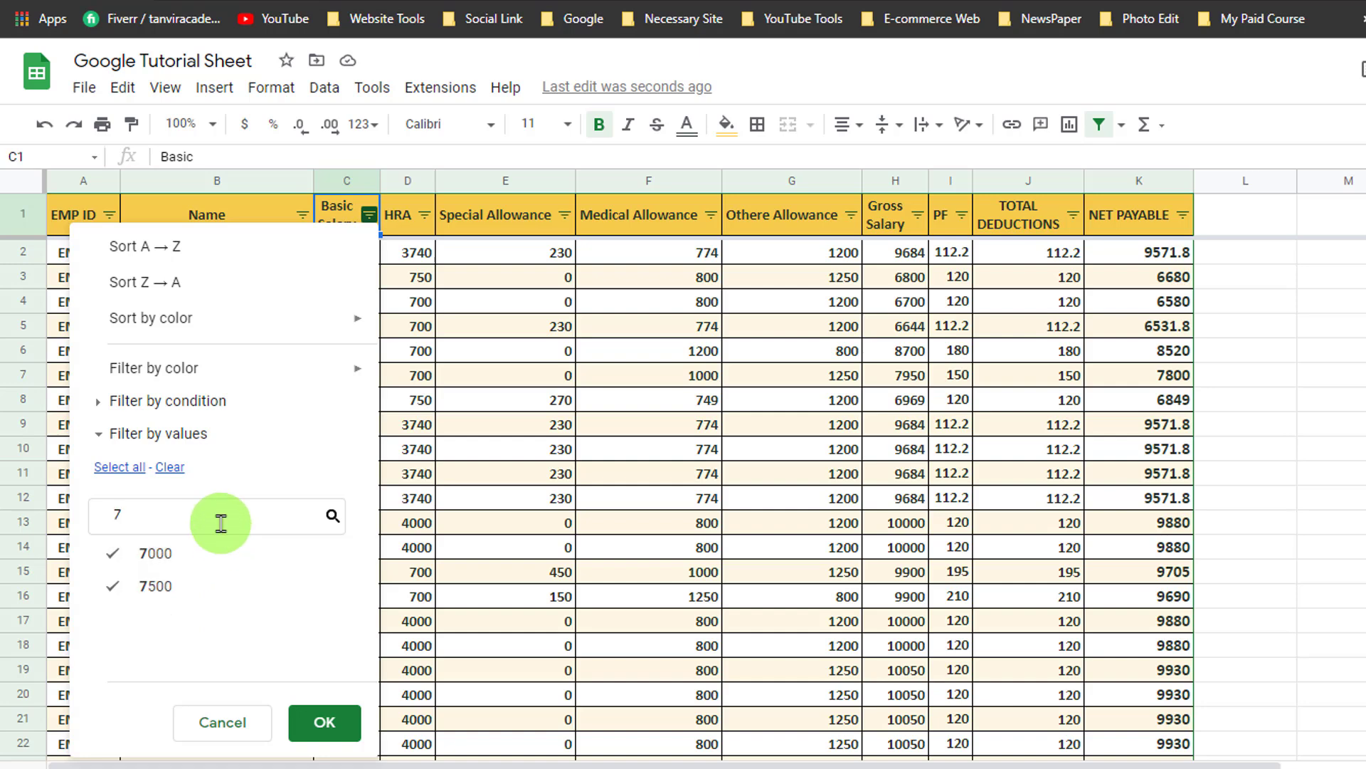
pyautogui.press('BackSpace')
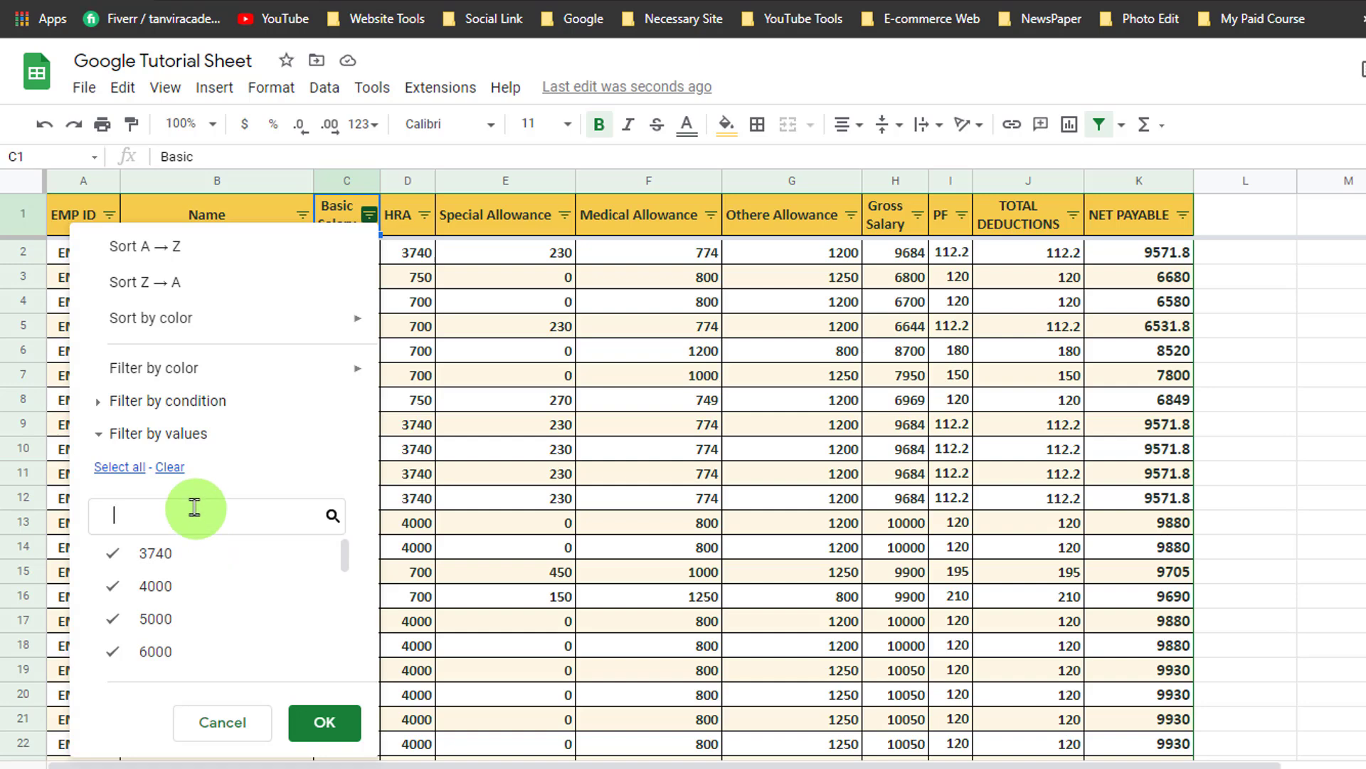
pyautogui.press('Escape')
# Search the Name column's filter values for the letters t, e and a, and look through the matching names.
pyautogui.click(302, 214)
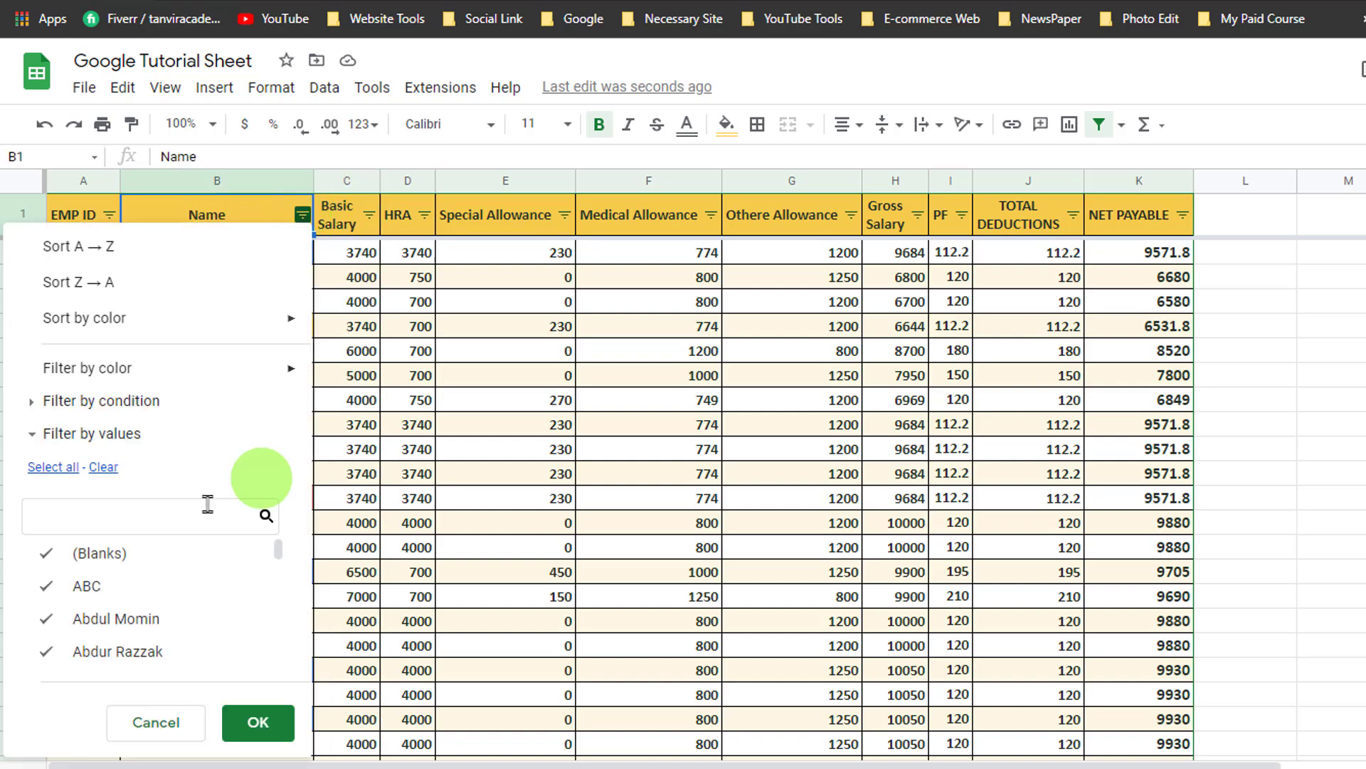
pyautogui.write('t')
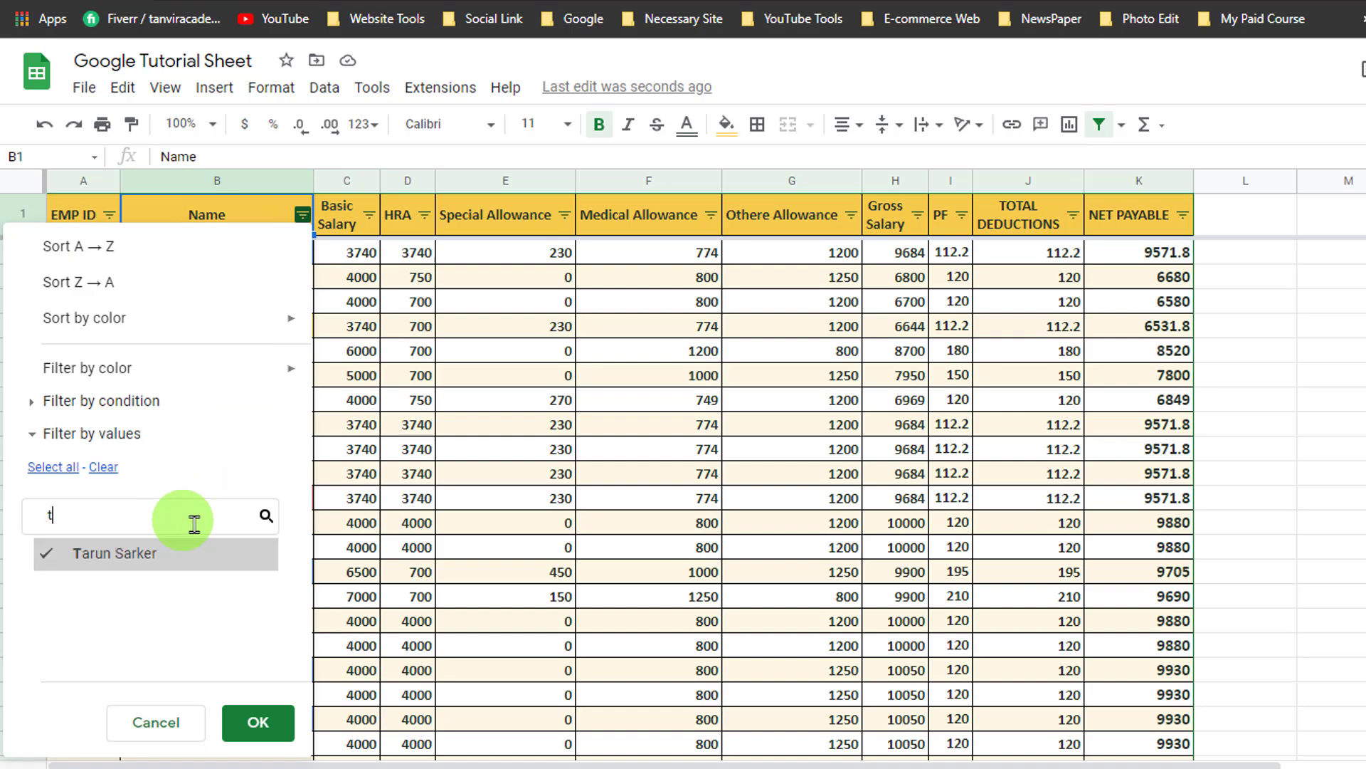
pyautogui.press('BackSpace')
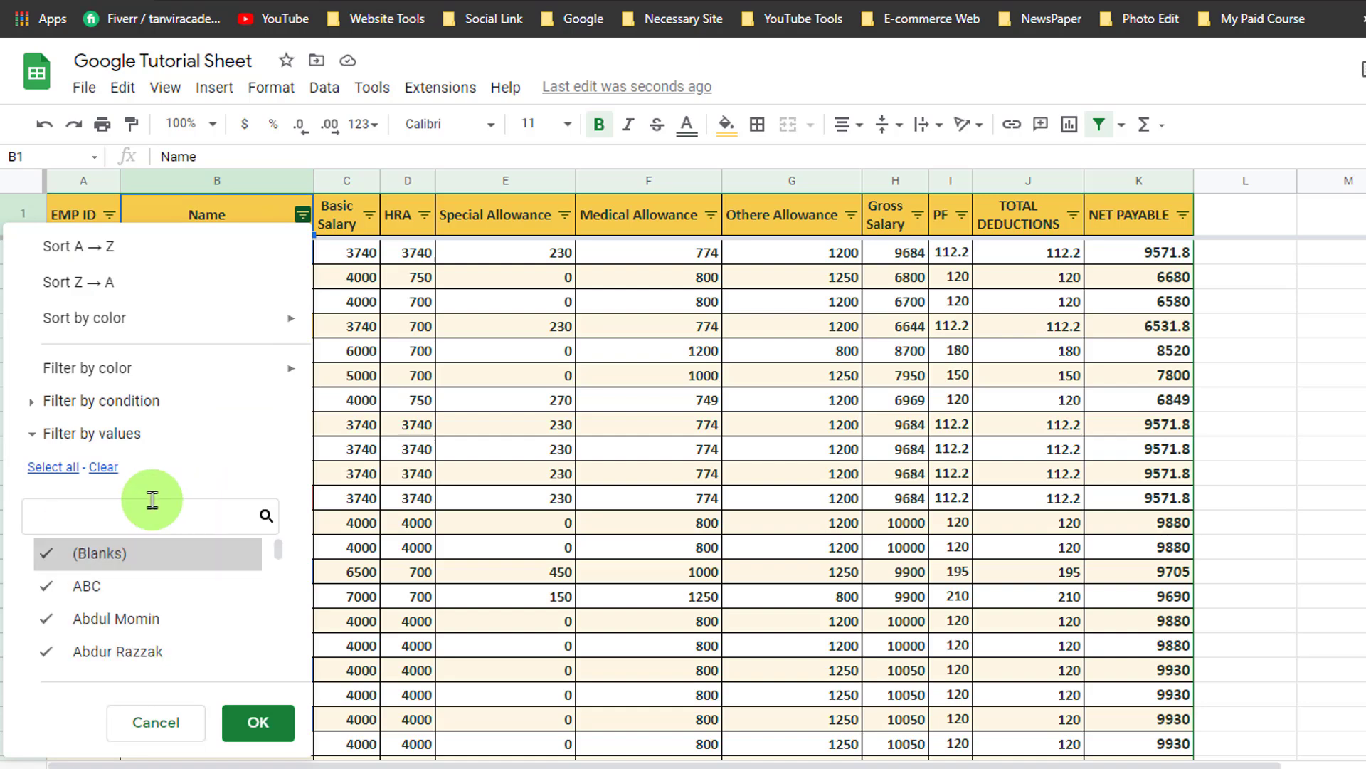
pyautogui.write('e')
pyautogui.press('BackSpace')
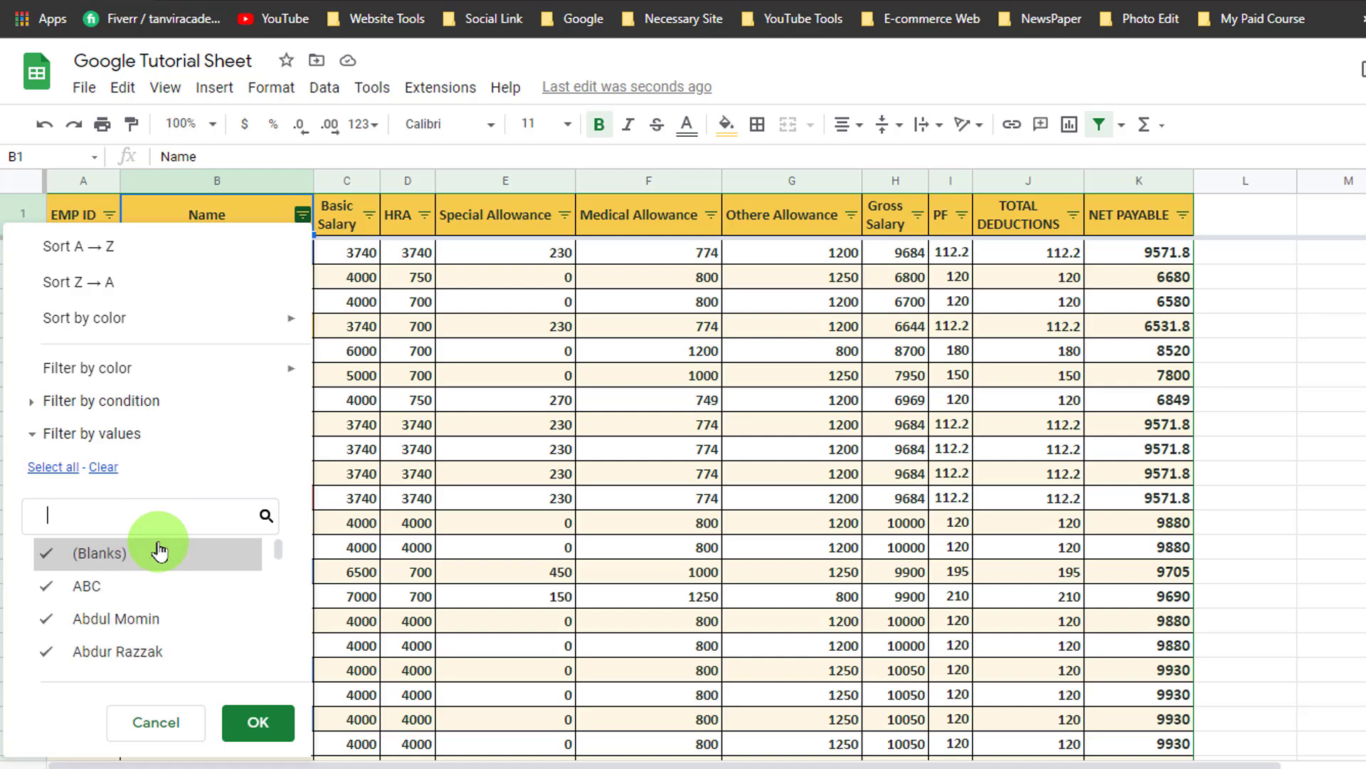
pyautogui.write('a')
pyautogui.scroll(-5, 140, 617)
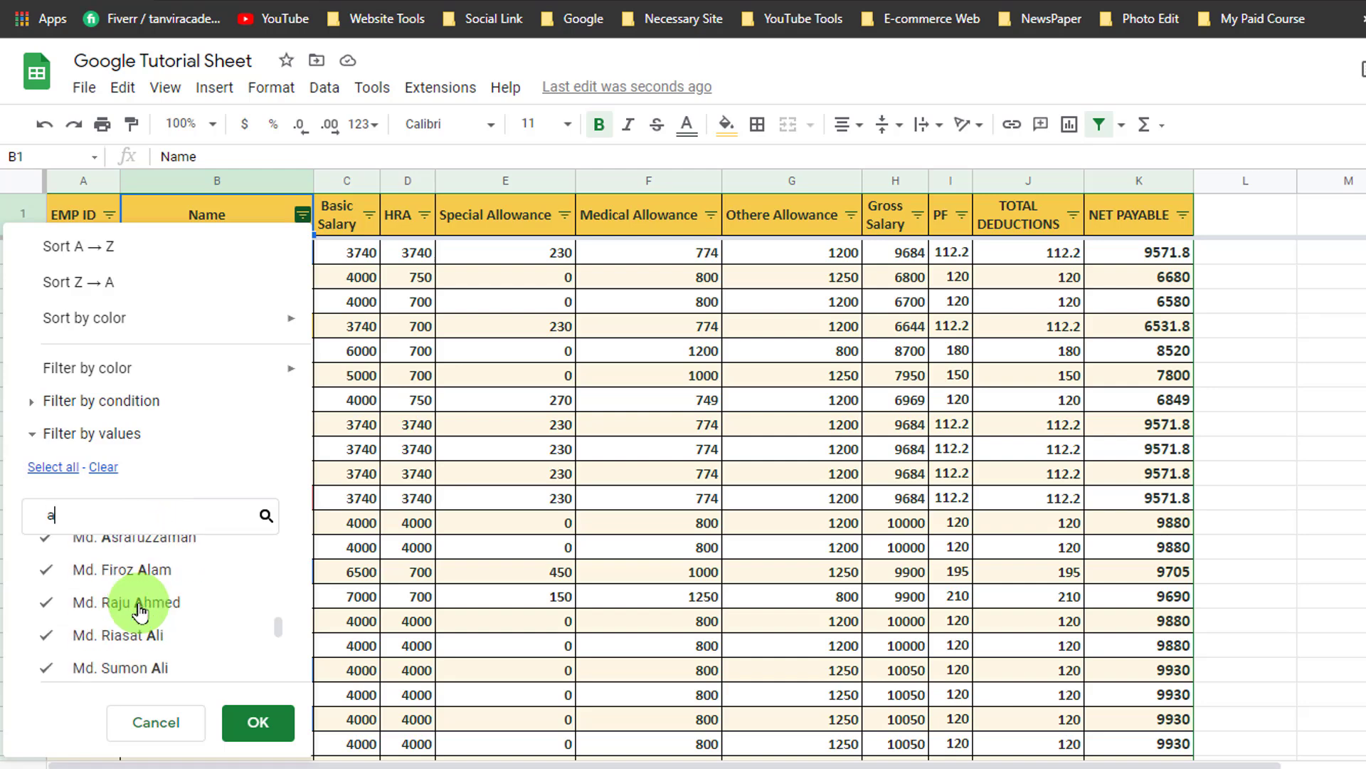
pyautogui.scroll(8, 135, 590)
pyautogui.scroll(-6, 168, 588)
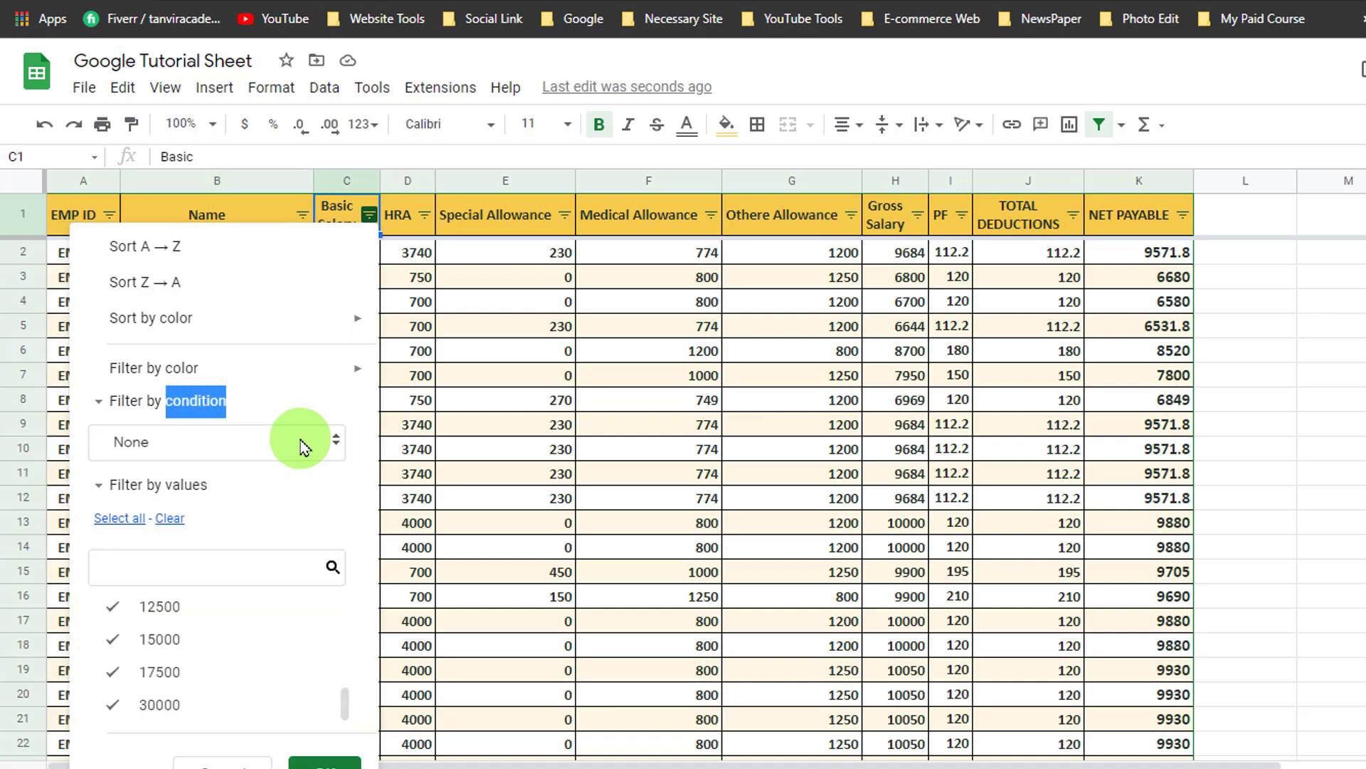
# Filter the Basic Salary column by condition to values greater than 5000 and look through the filtered rows.
pyautogui.click(305, 442)
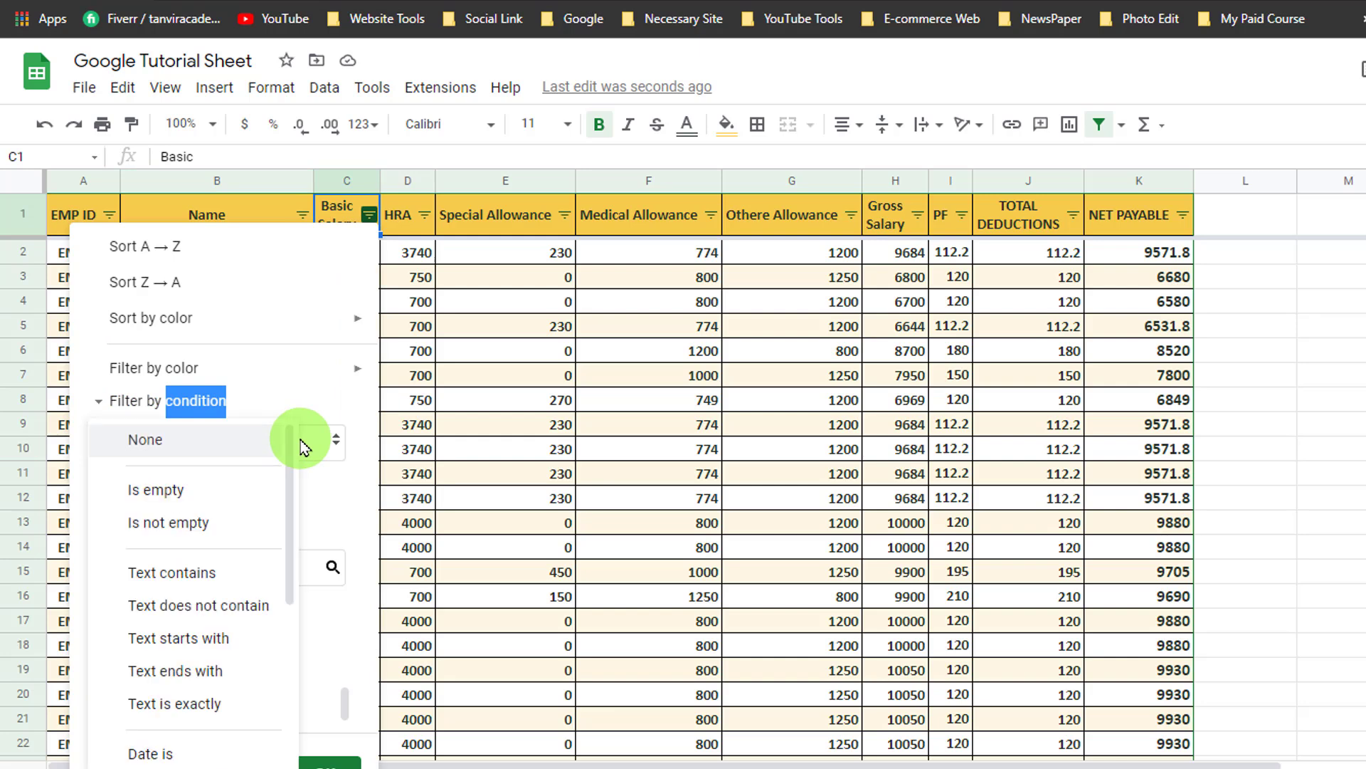
pyautogui.scroll(-5, 252, 604)
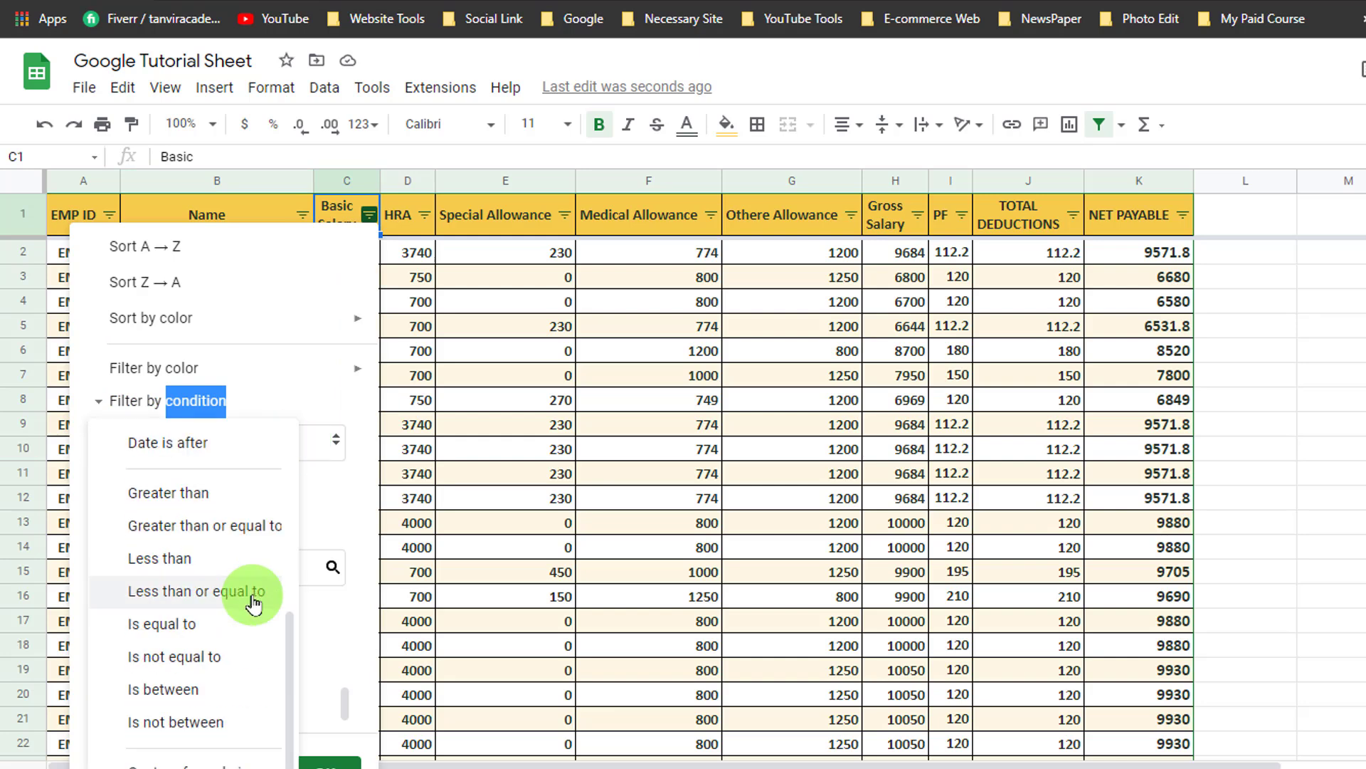
pyautogui.click(193, 498)
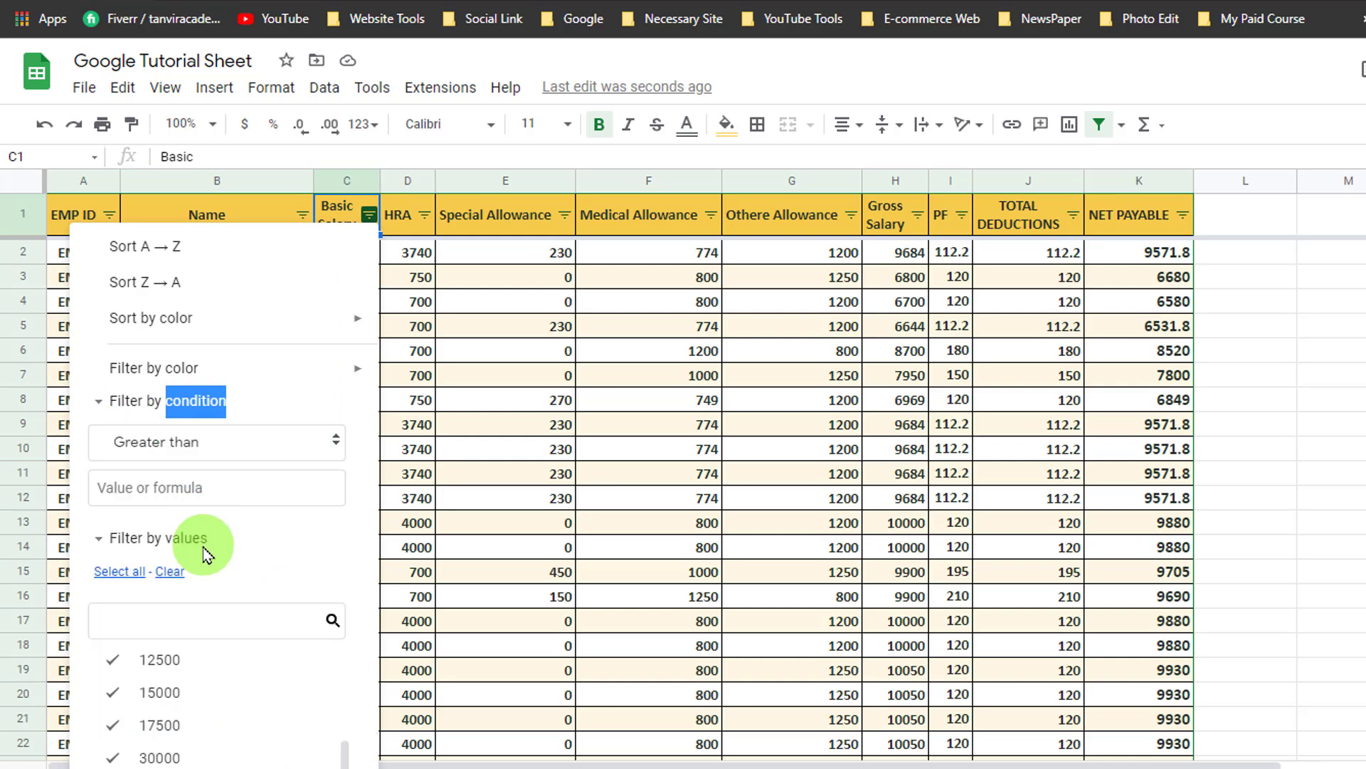
pyautogui.click(183, 484)
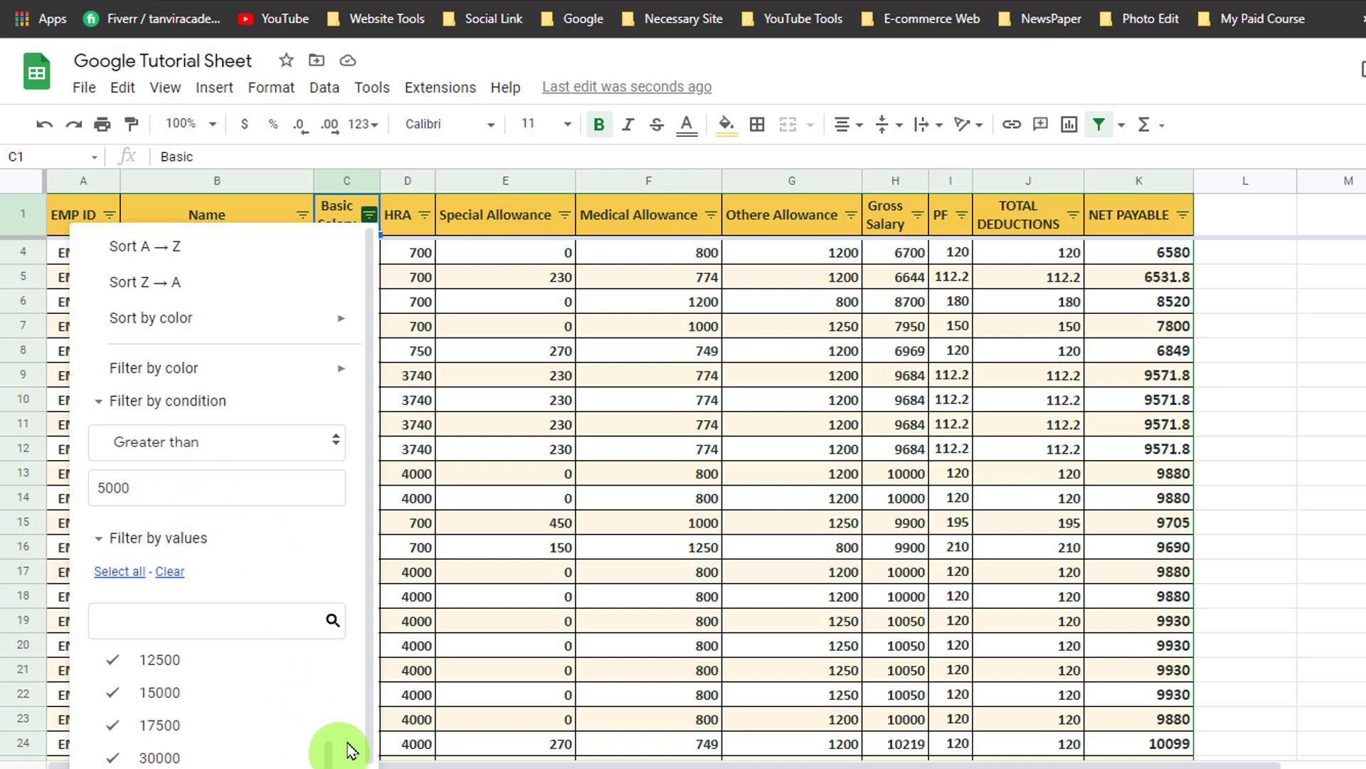
pyautogui.scroll(-1, 368, 740)
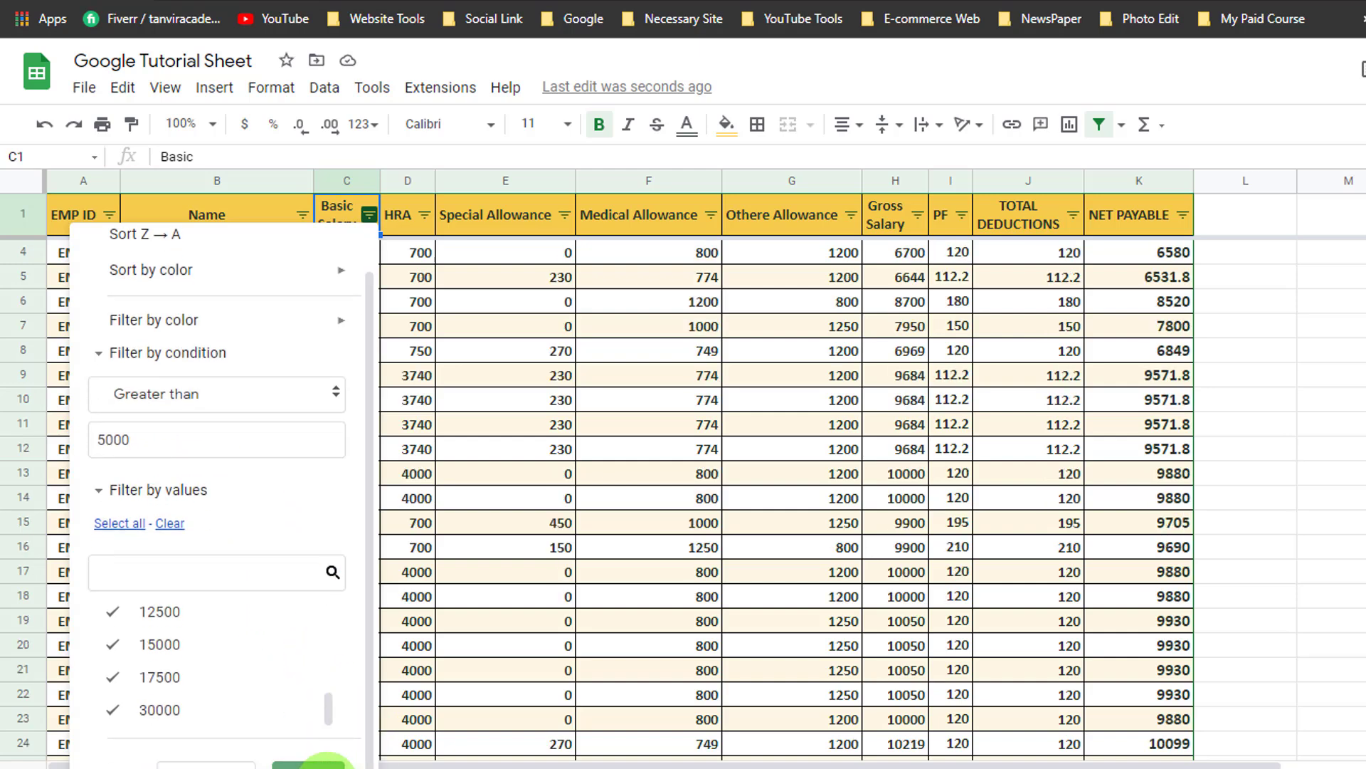
pyautogui.click(326, 763)
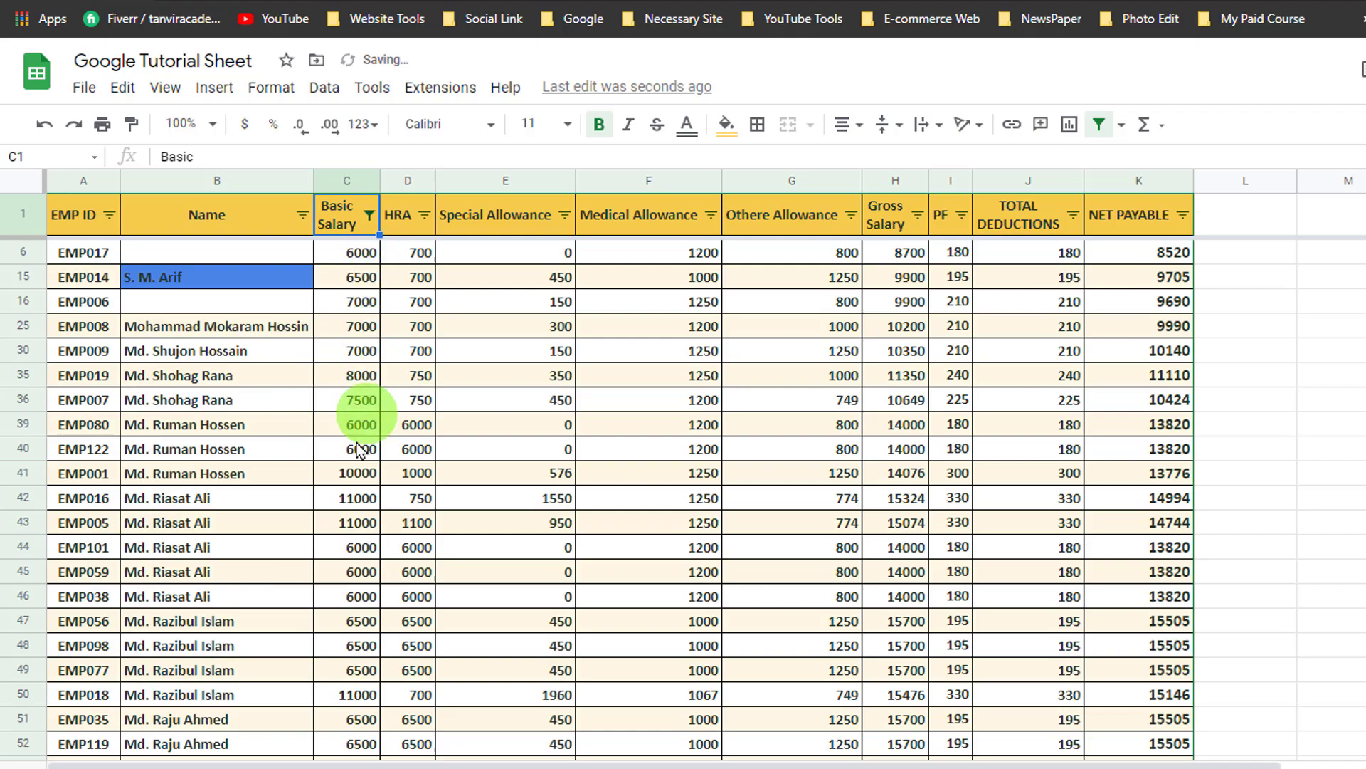
pyautogui.scroll(-15, 356, 379)
pyautogui.scroll(-5, 355, 455)
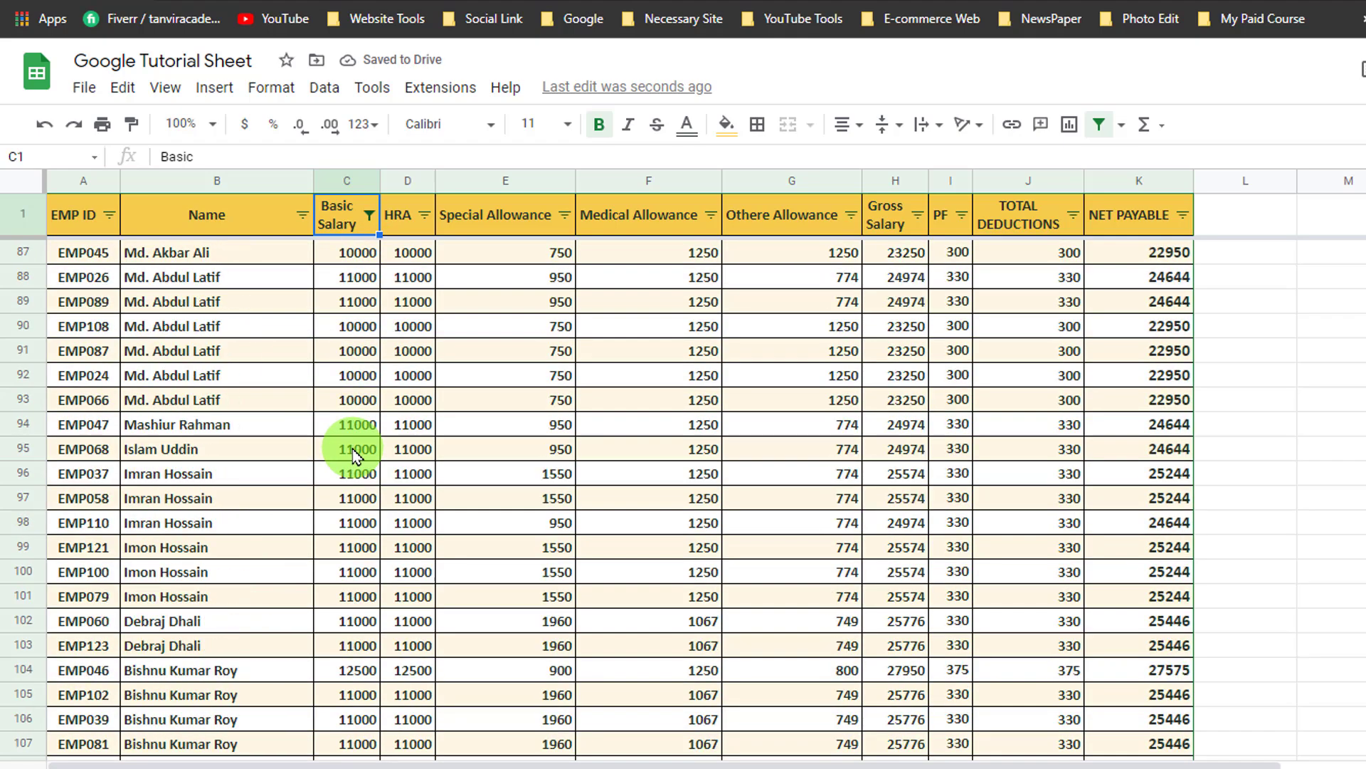
pyautogui.scroll(7, 356, 455)
pyautogui.scroll(3, 327, 350)
# Change the Basic Salary filter condition to greater than 15000 and check the remaining salaries.
pyautogui.click(370, 215)
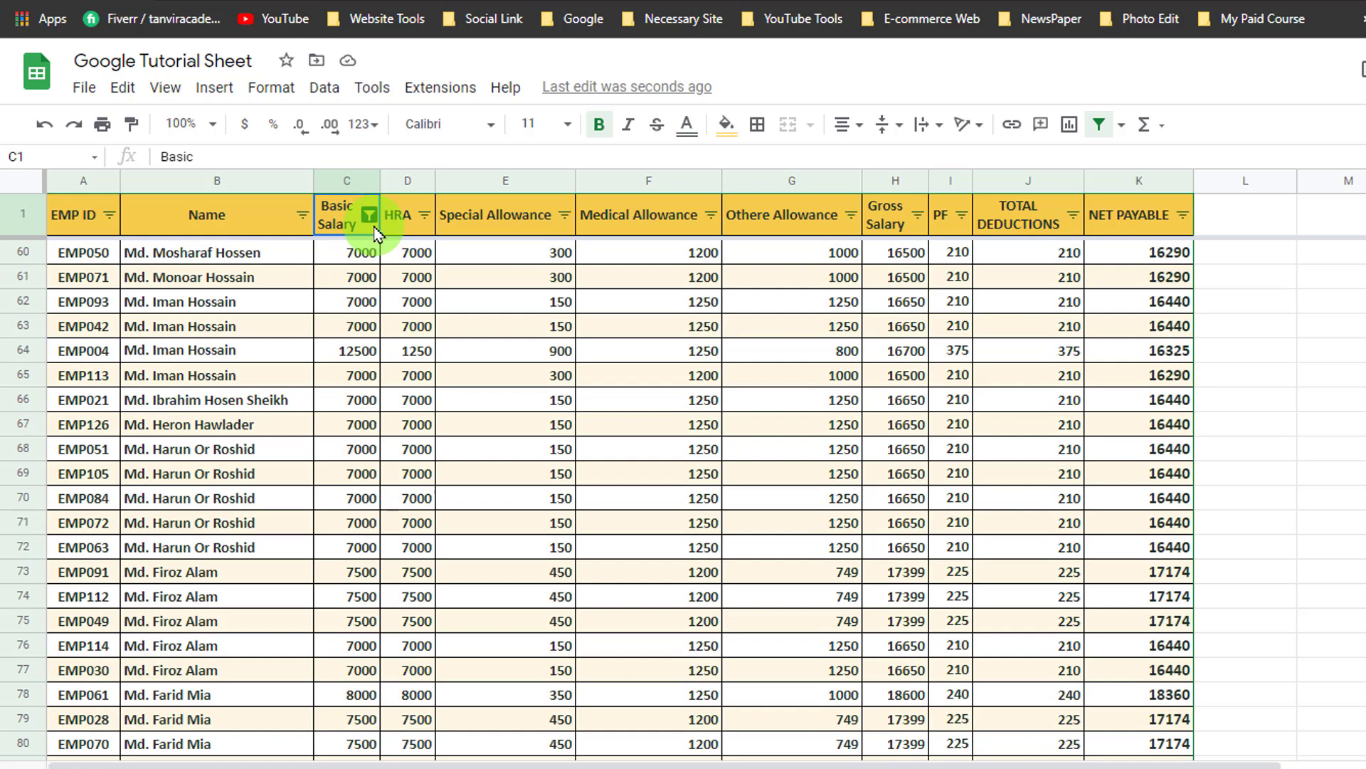
pyautogui.doubleClick(202, 490)
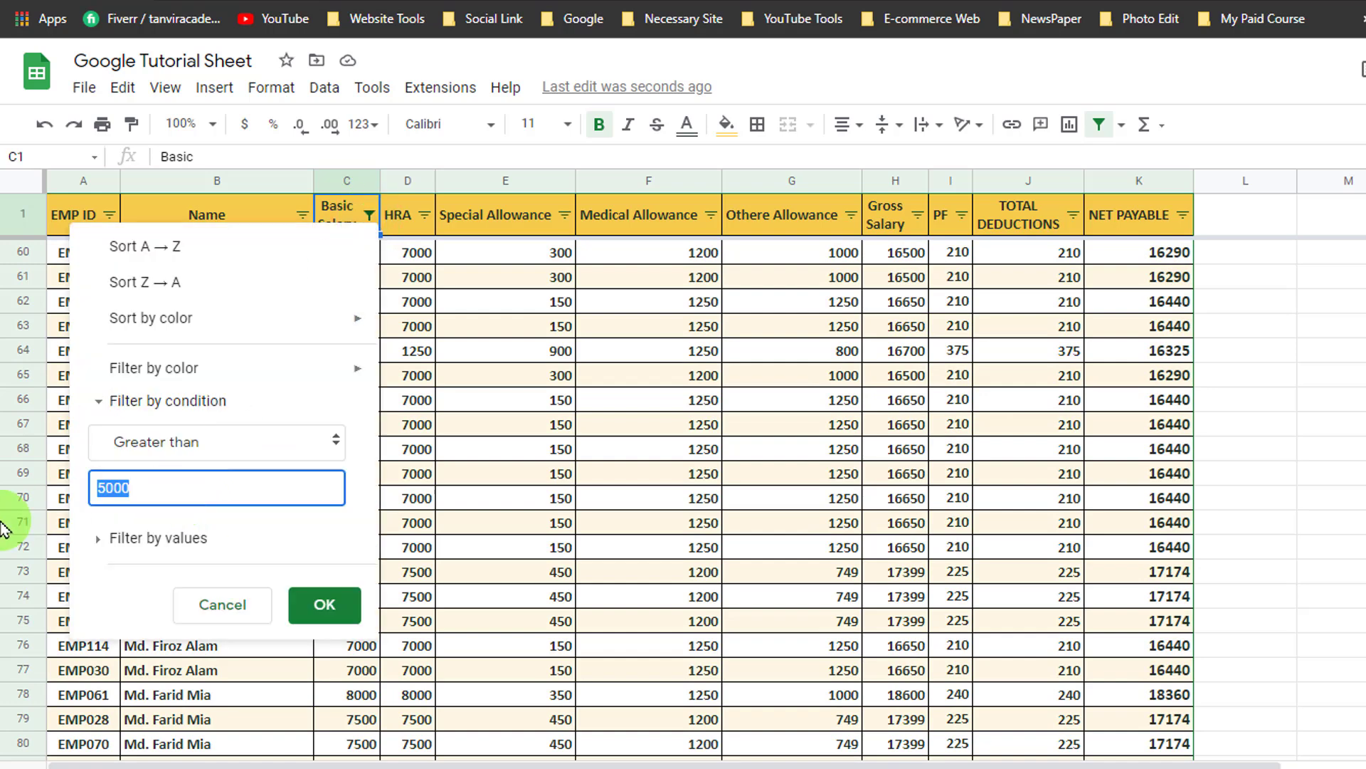
pyautogui.write('15000')
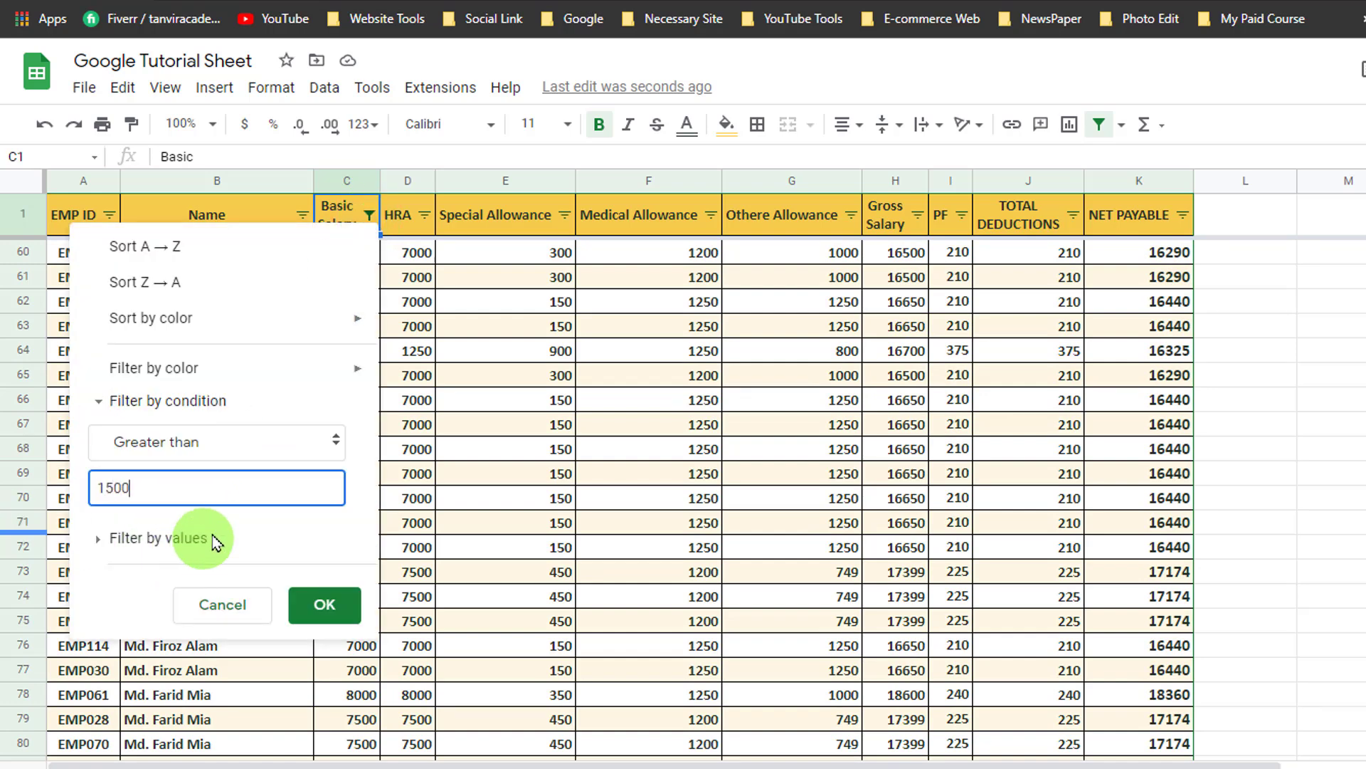
pyautogui.click(325, 605)
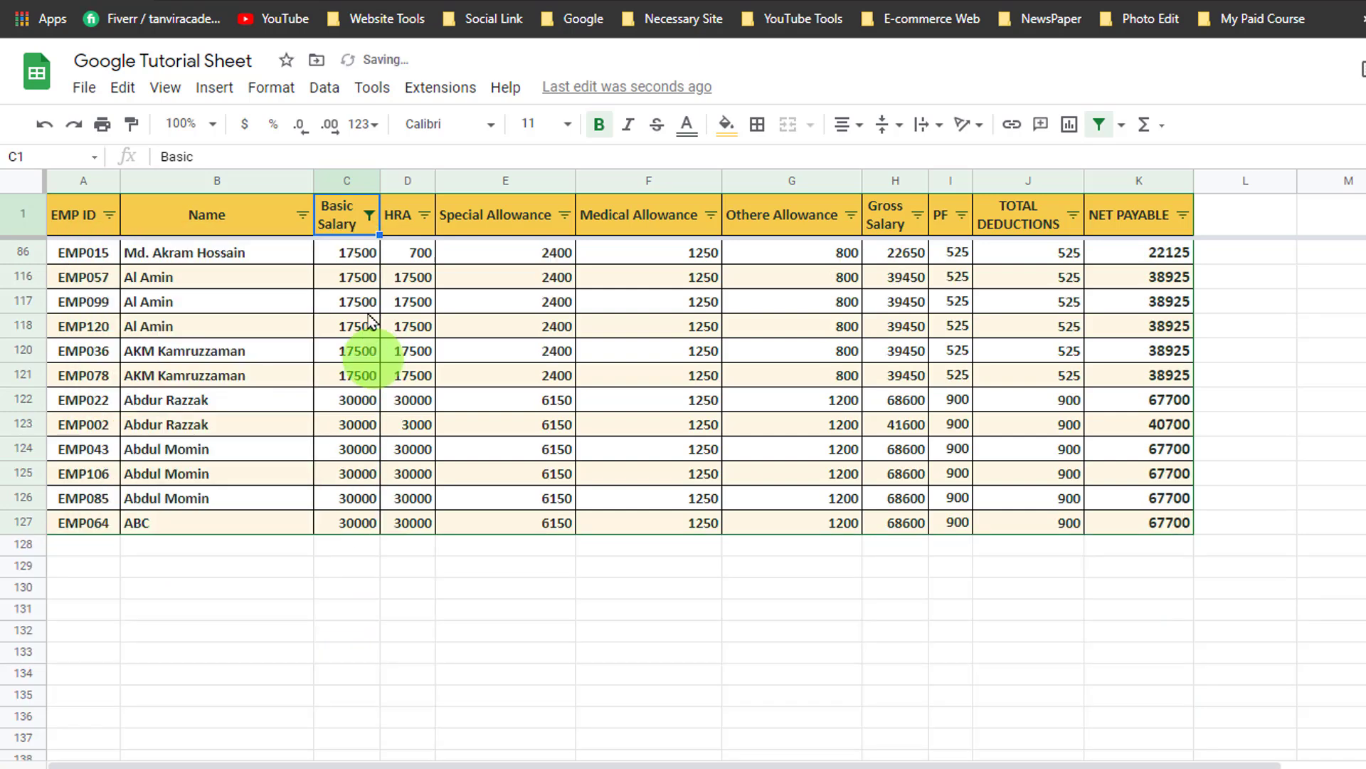
pyautogui.moveTo(354, 252); pyautogui.dragTo(396, 658)
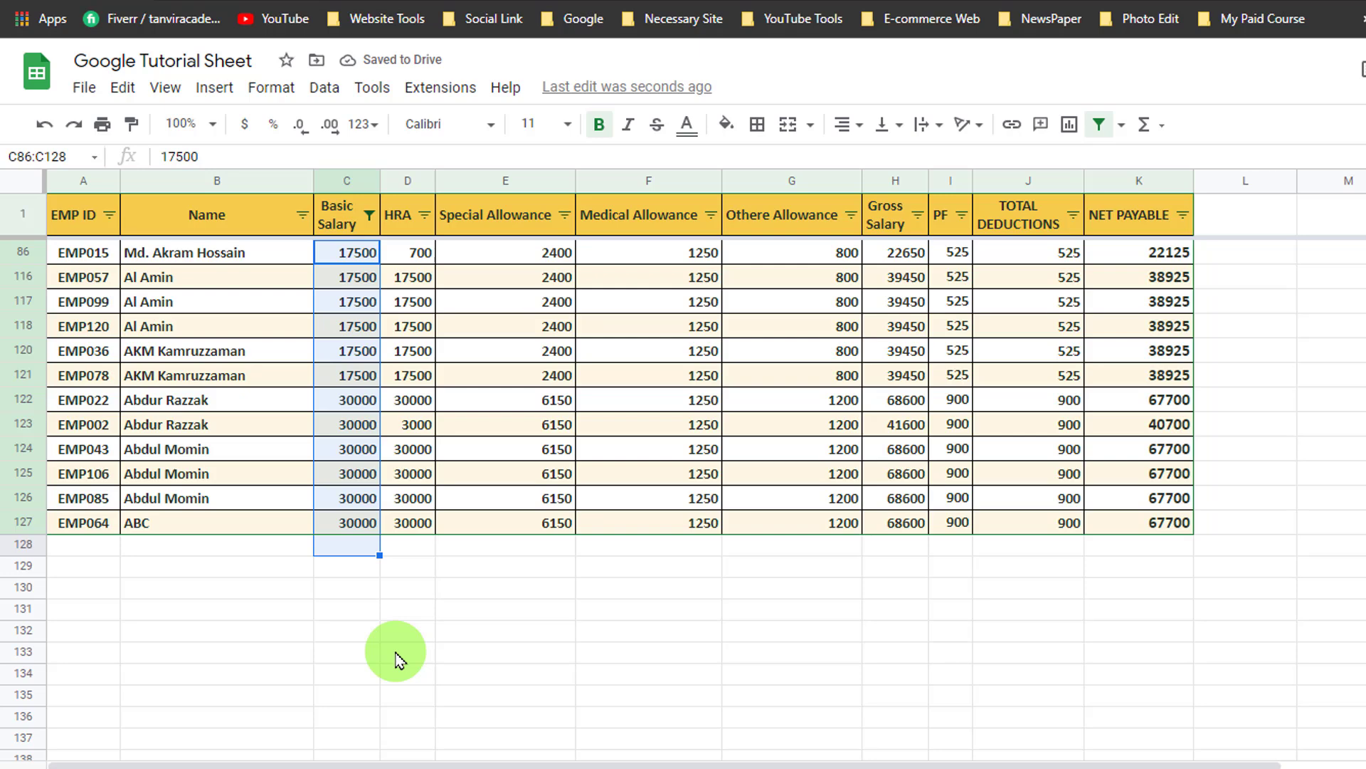
# Clear the Basic Salary filter by setting its condition to None and return to the first rows of the table.
pyautogui.click(369, 215)
pyautogui.moveTo(185, 475); pyautogui.dragTo(18, 480)
pyautogui.click(268, 454)
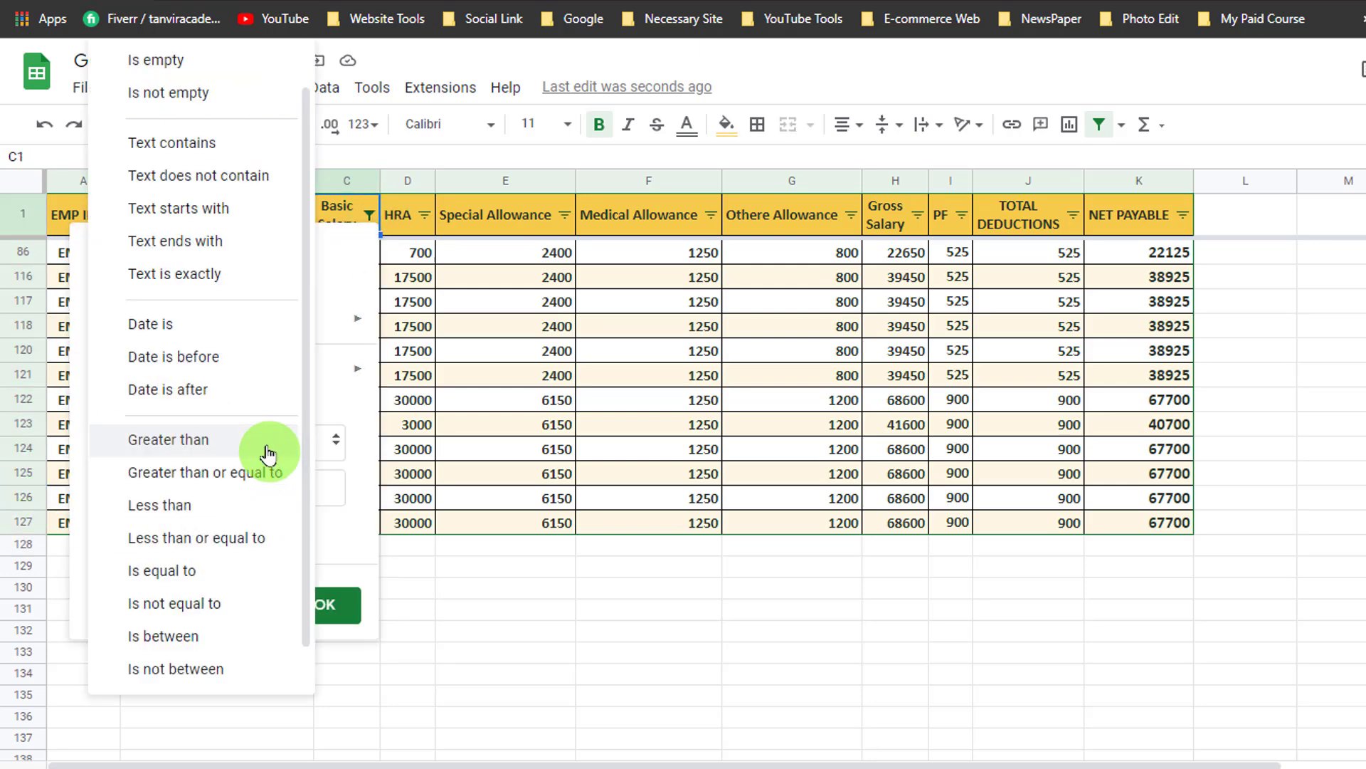
pyautogui.scroll(1, 269, 320)
pyautogui.click(217, 82)
pyautogui.click(319, 553)
pyautogui.scroll(10, 373, 317)
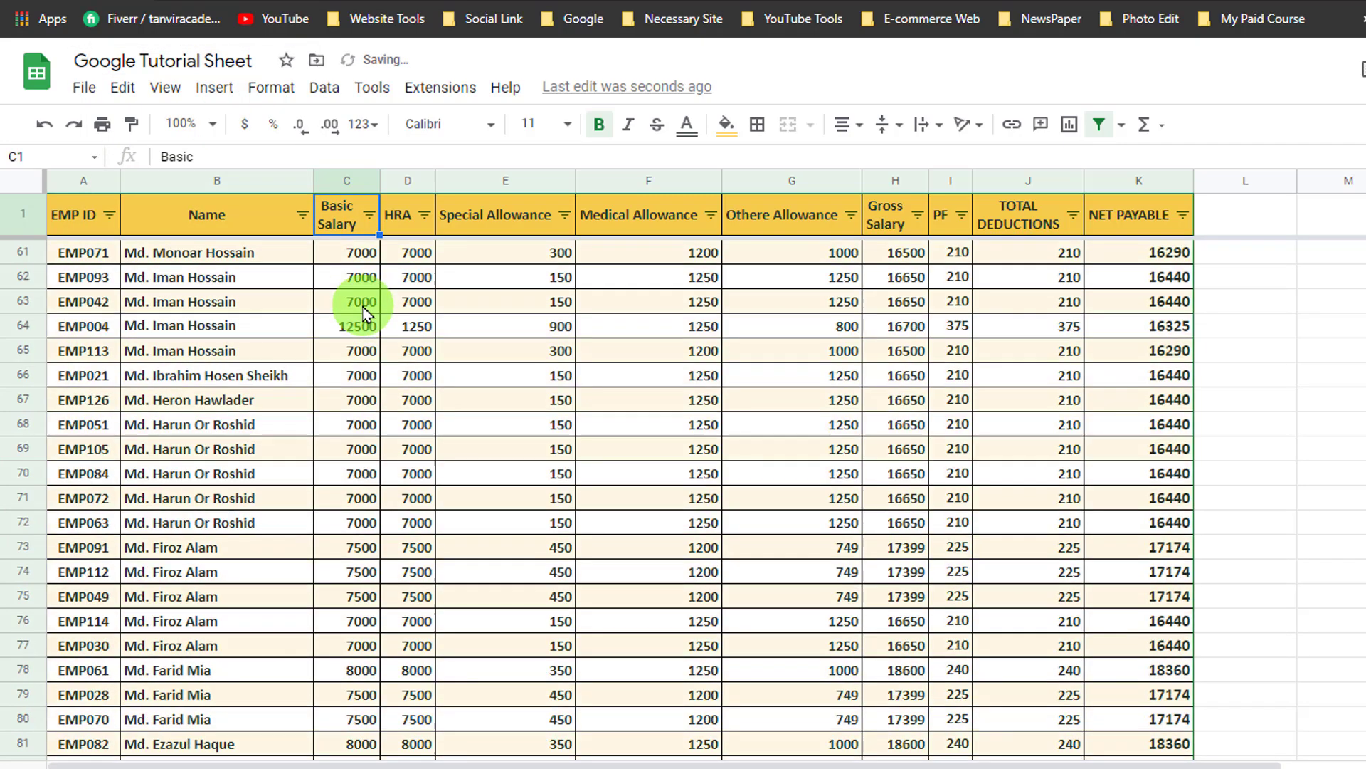
pyautogui.press('Down')
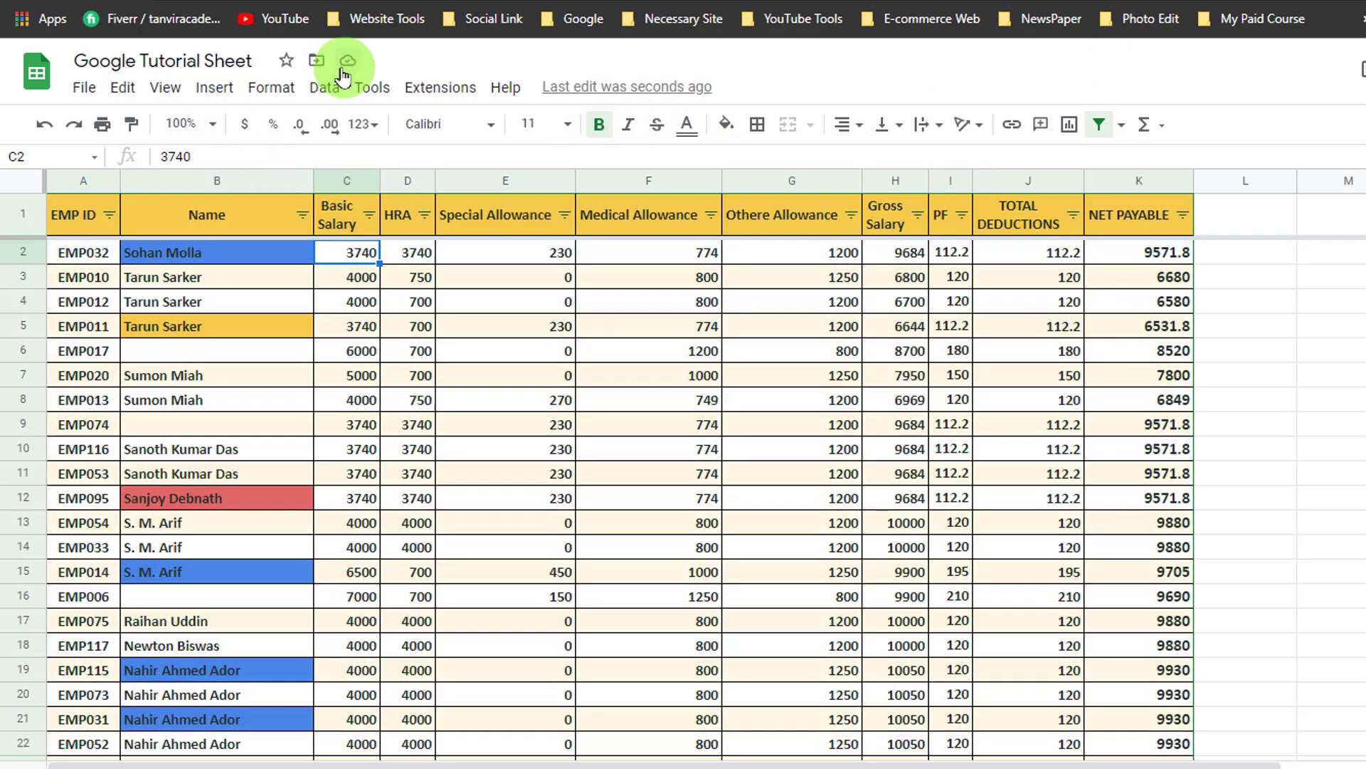
# Create two new filter views for the salary table.
pyautogui.click(324, 87)
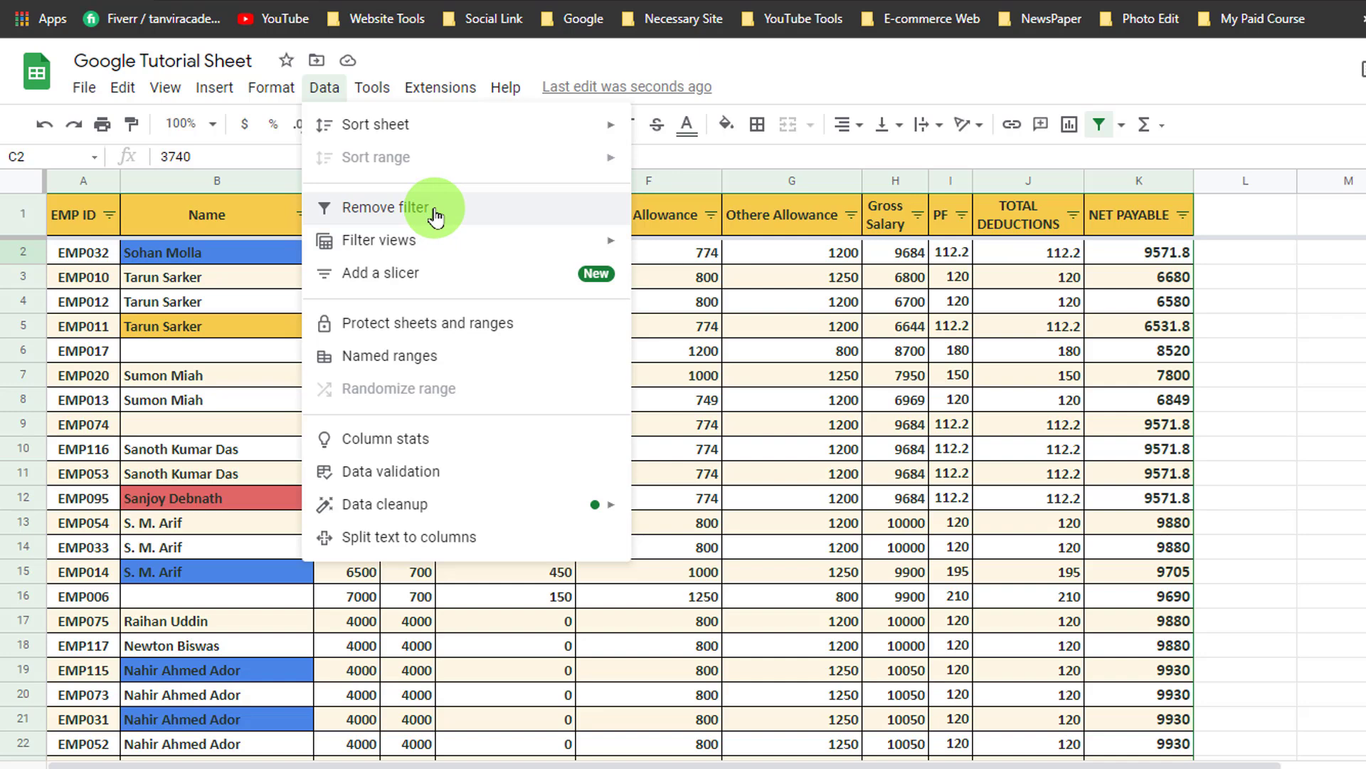
pyautogui.moveTo(420, 246)
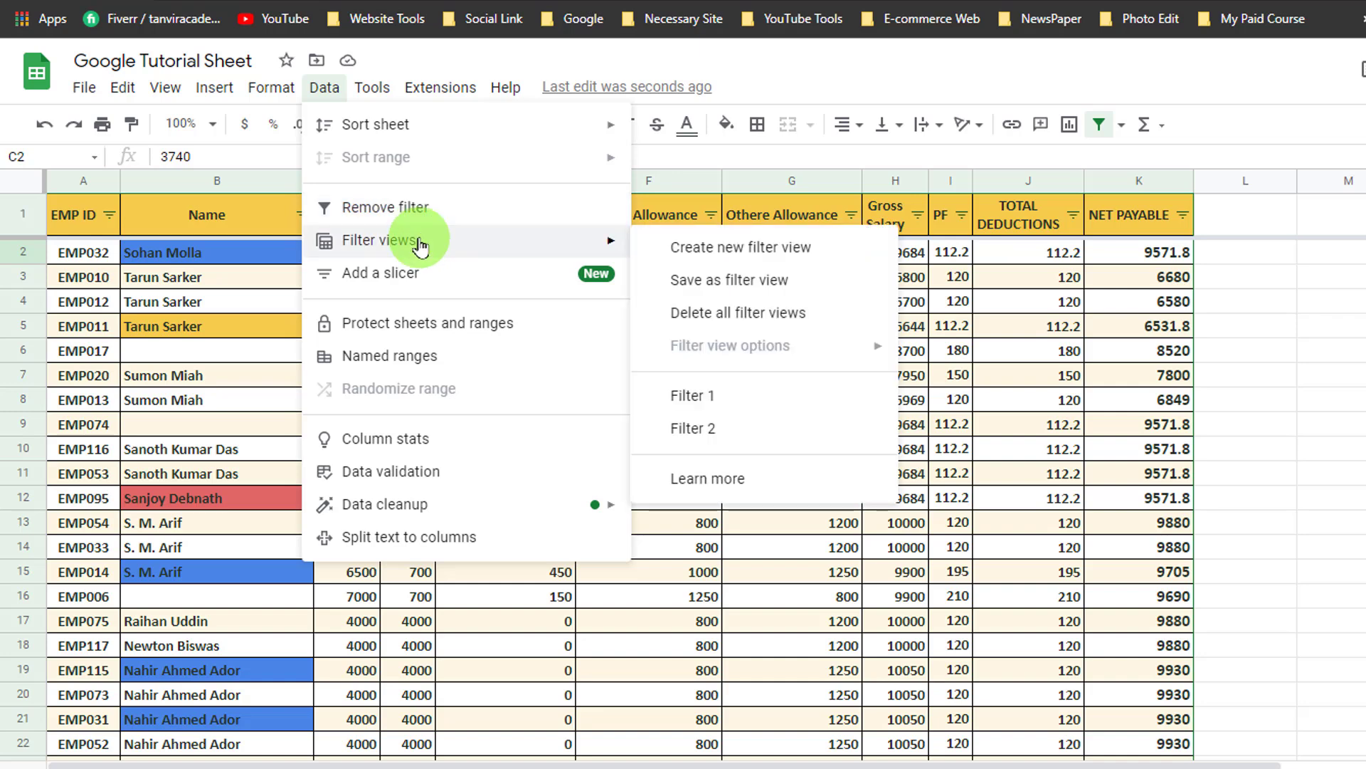
pyautogui.click(723, 249)
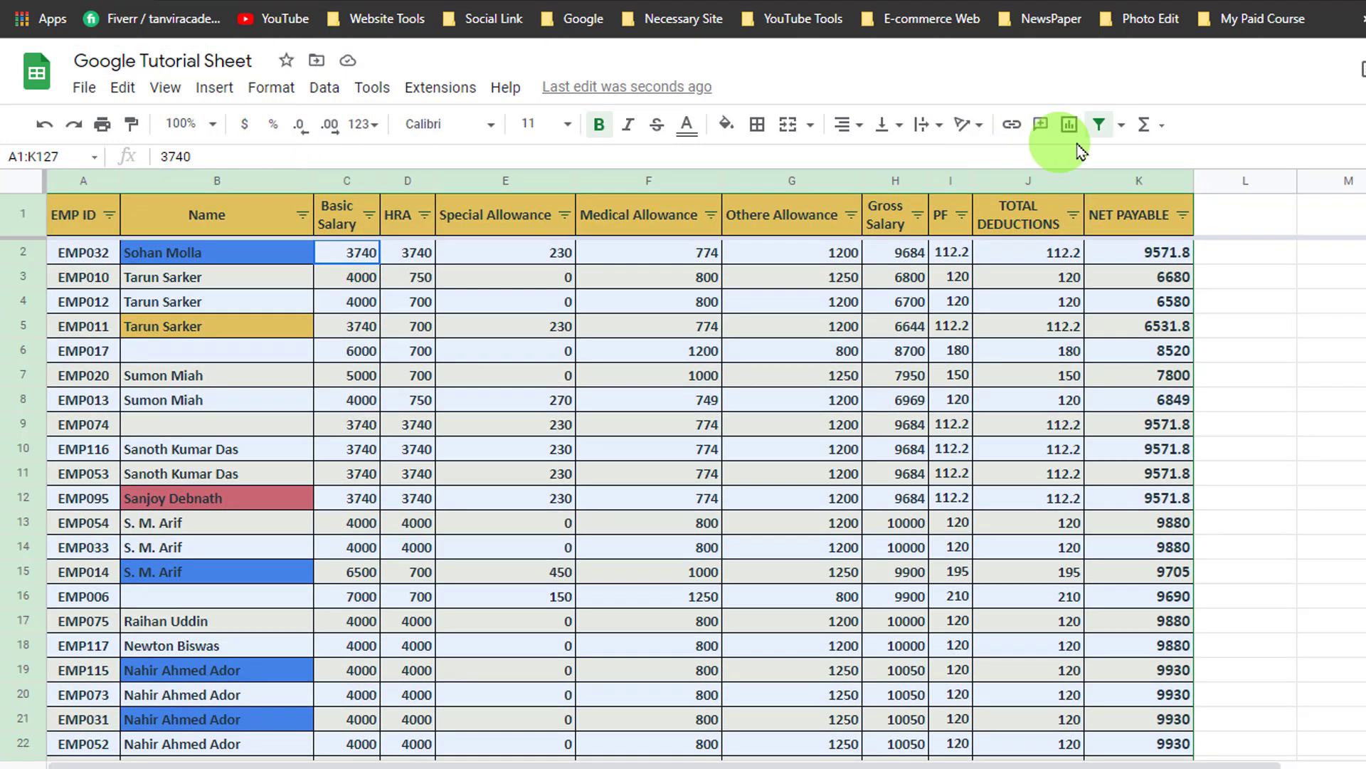
pyautogui.click(1120, 128)
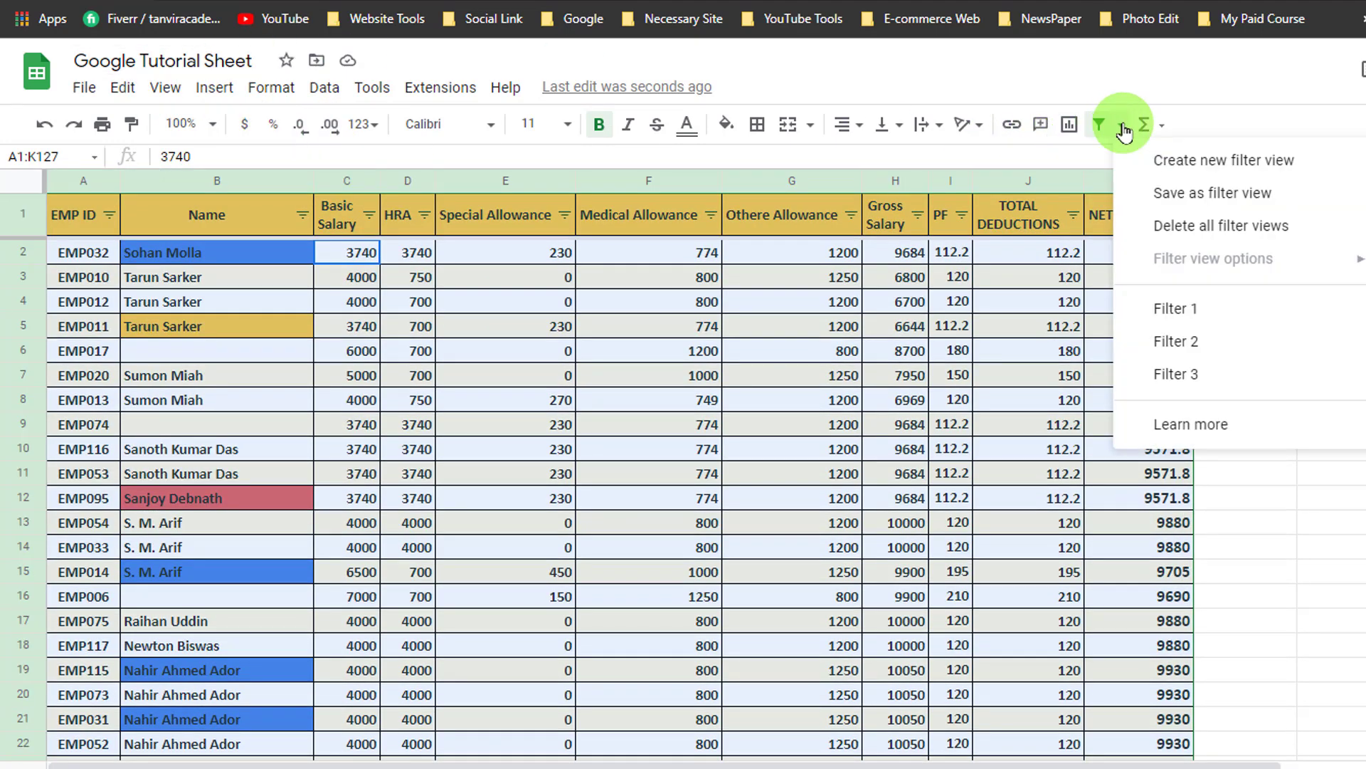
pyautogui.click(1226, 164)
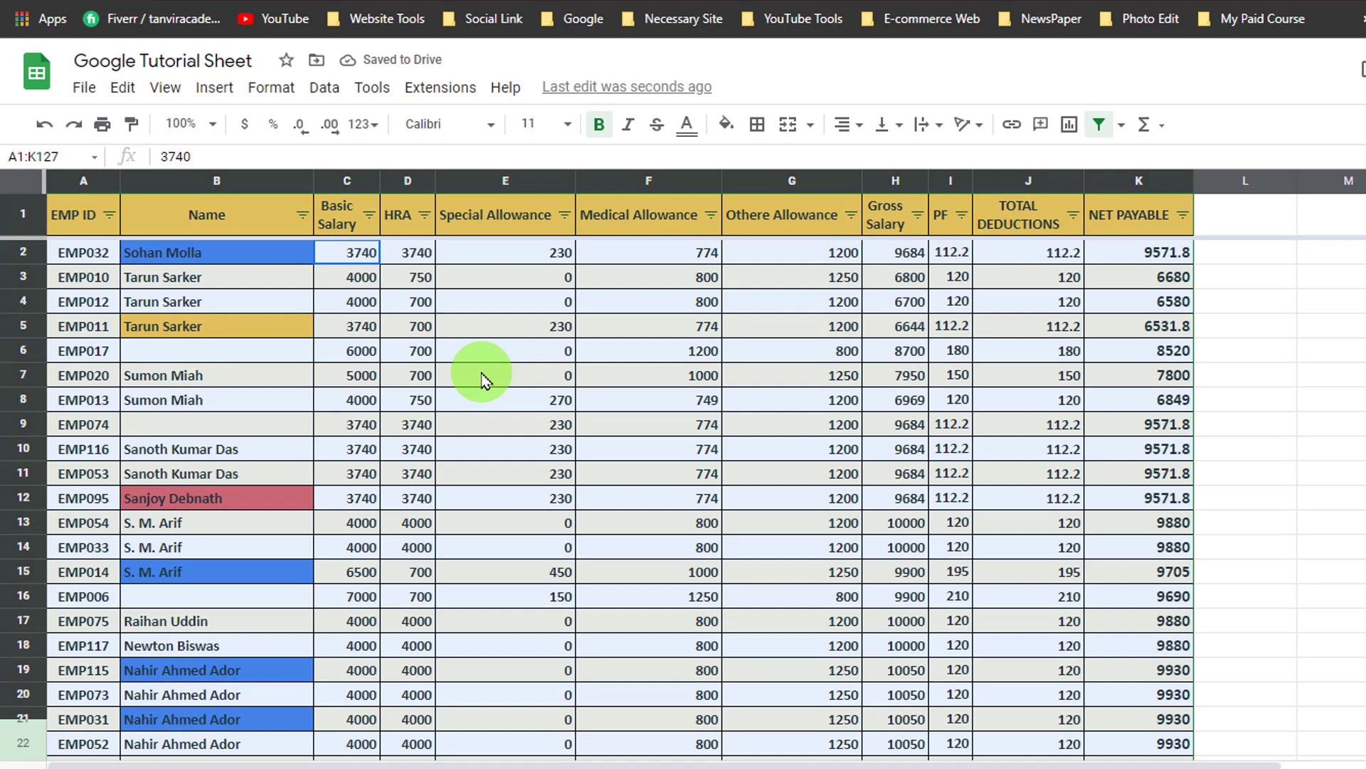
pyautogui.click(480, 375)
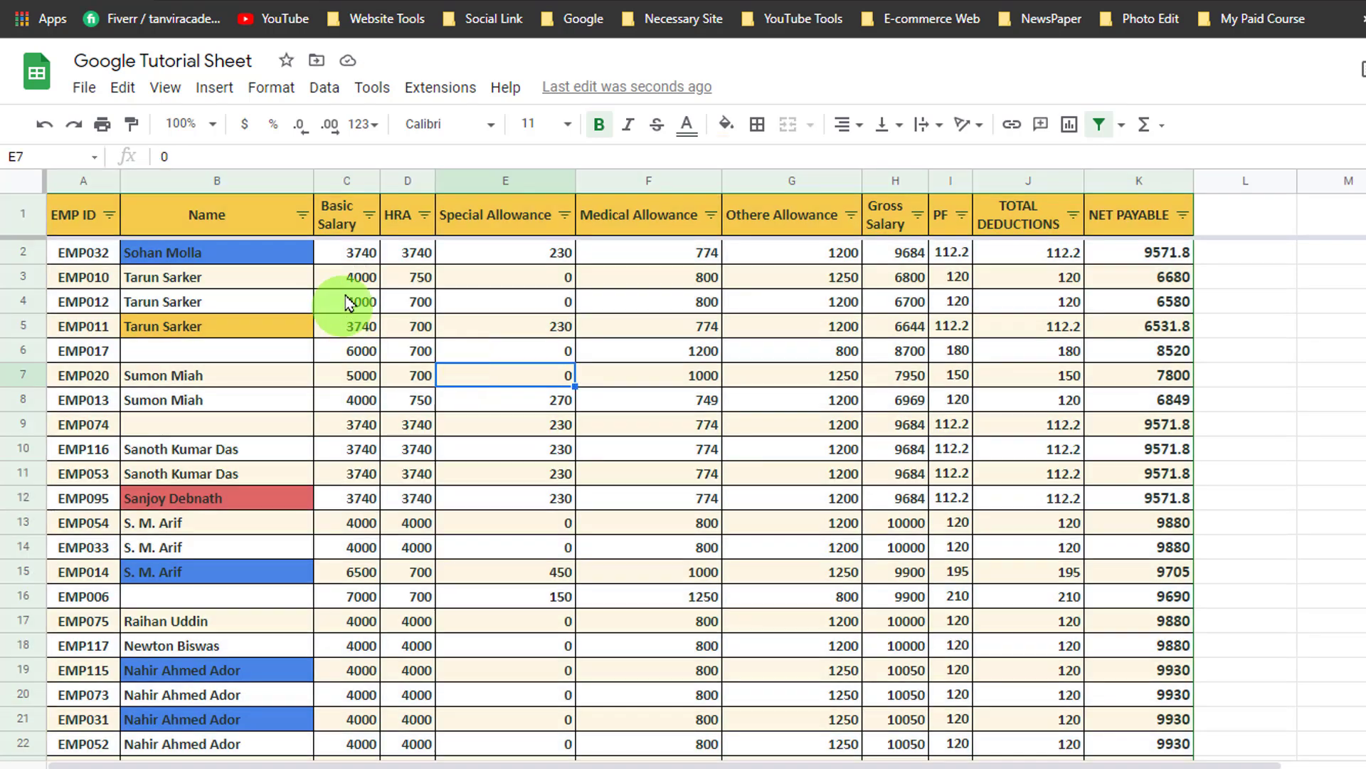
# Filter the Basic Salary column by condition to show only values greater than 15000.
pyautogui.click(368, 215)
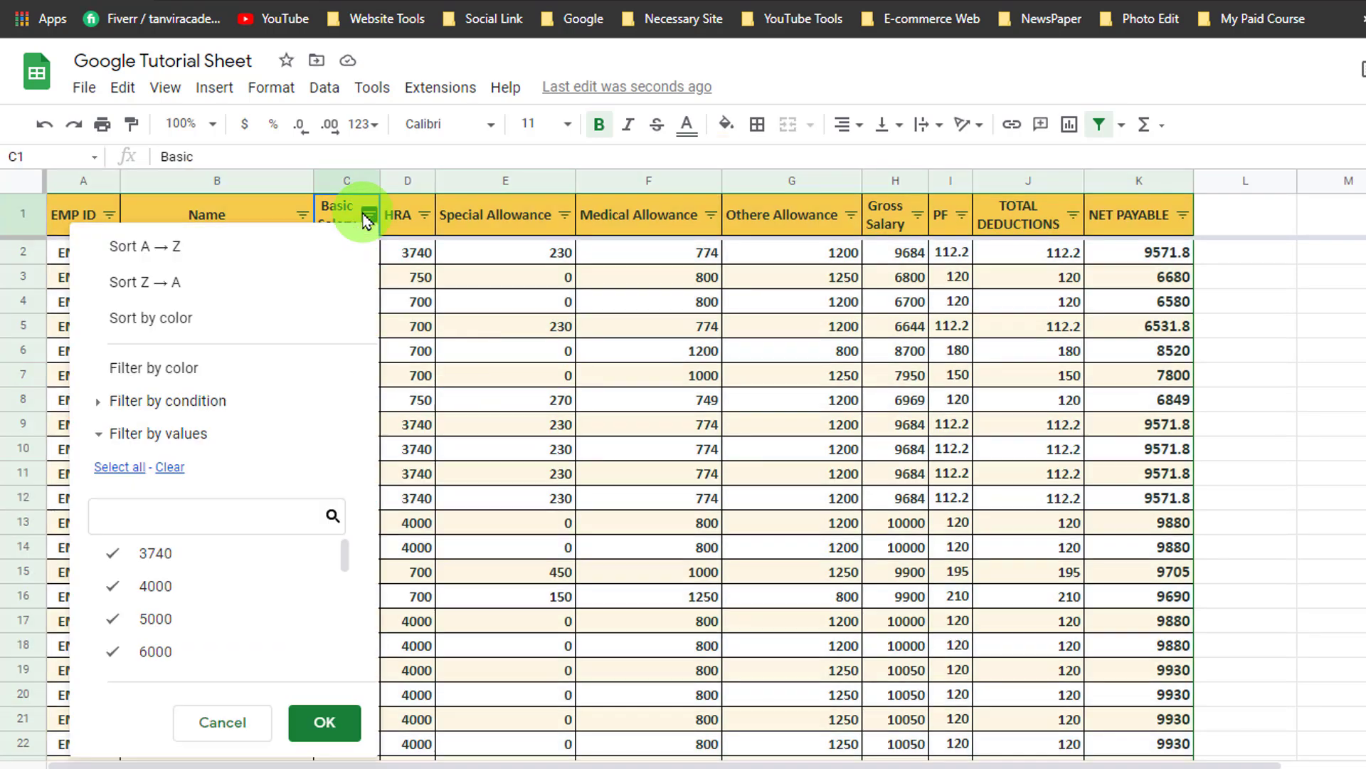
pyautogui.click(167, 400)
pyautogui.click(158, 443)
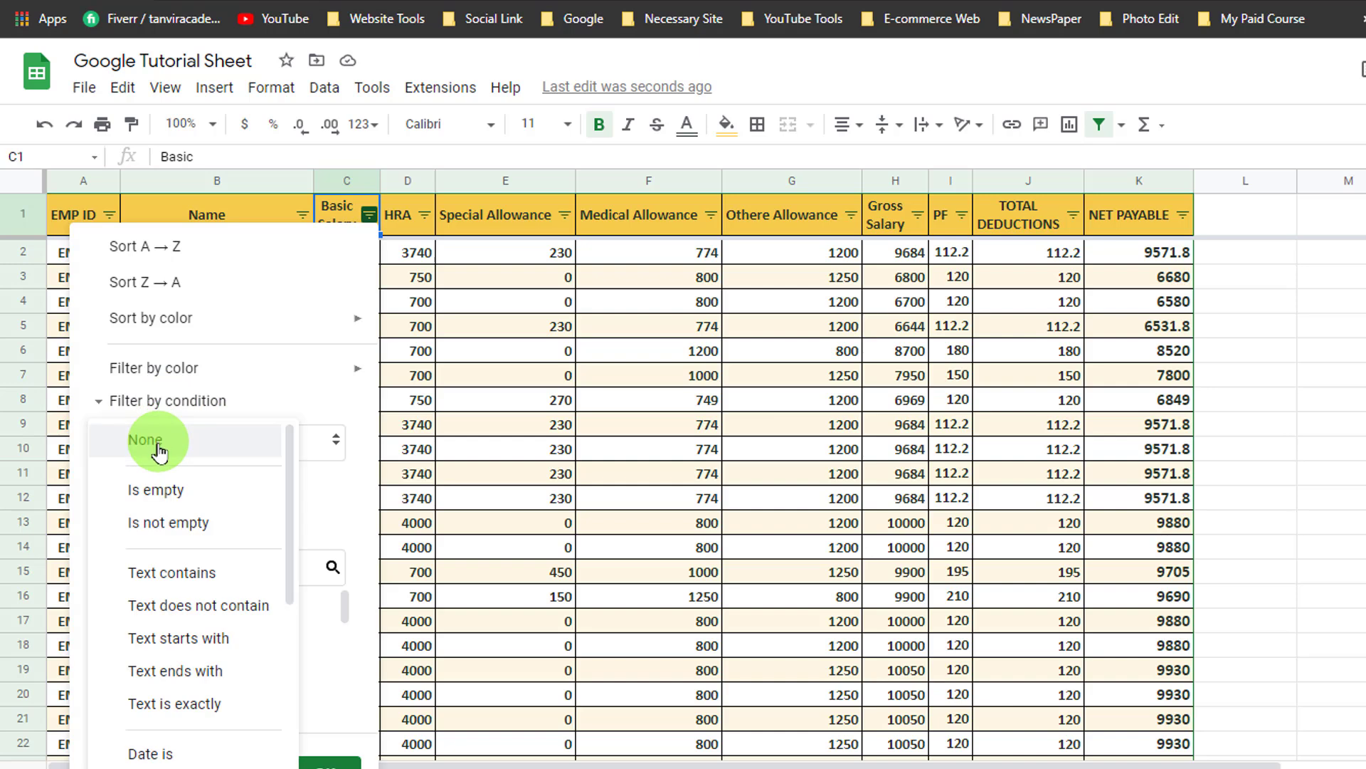
pyautogui.scroll(-5, 147, 712)
pyautogui.click(213, 493)
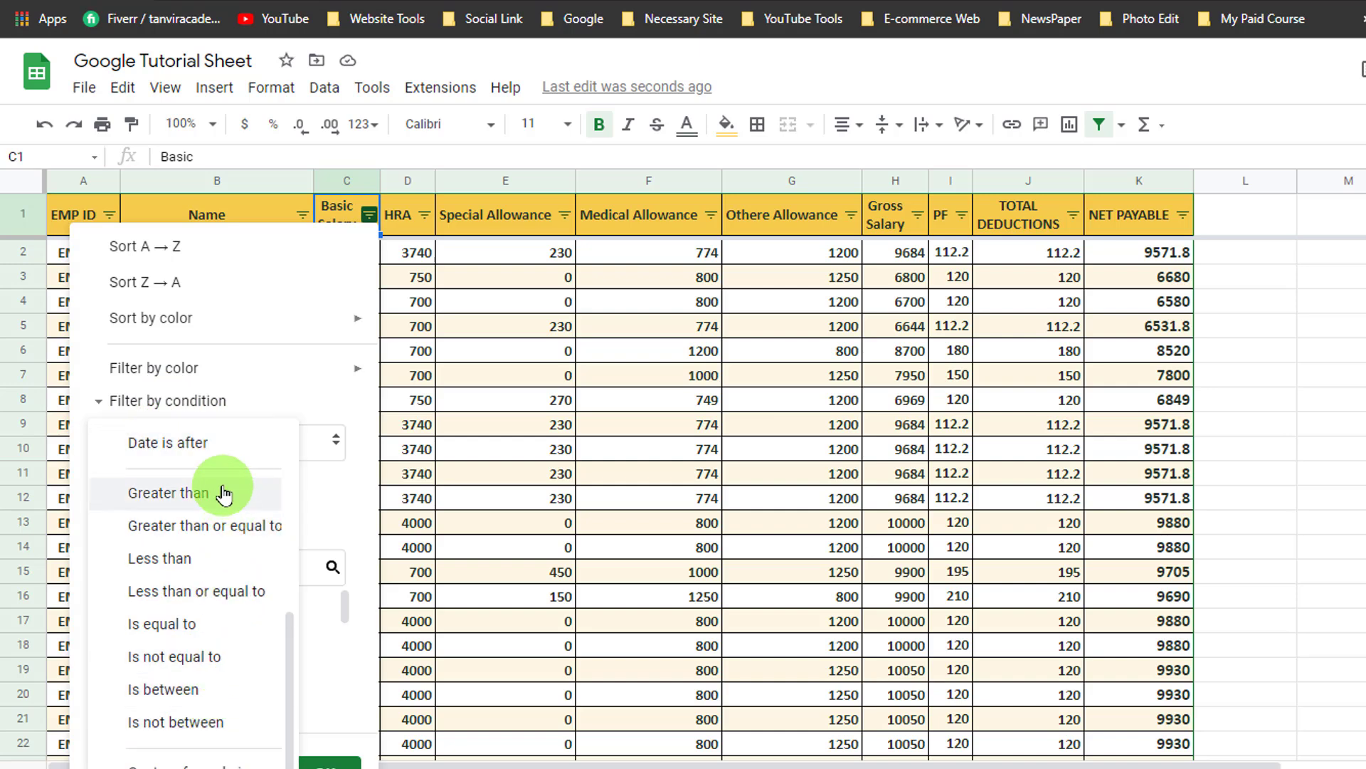
pyautogui.click(235, 491)
pyautogui.click(269, 511)
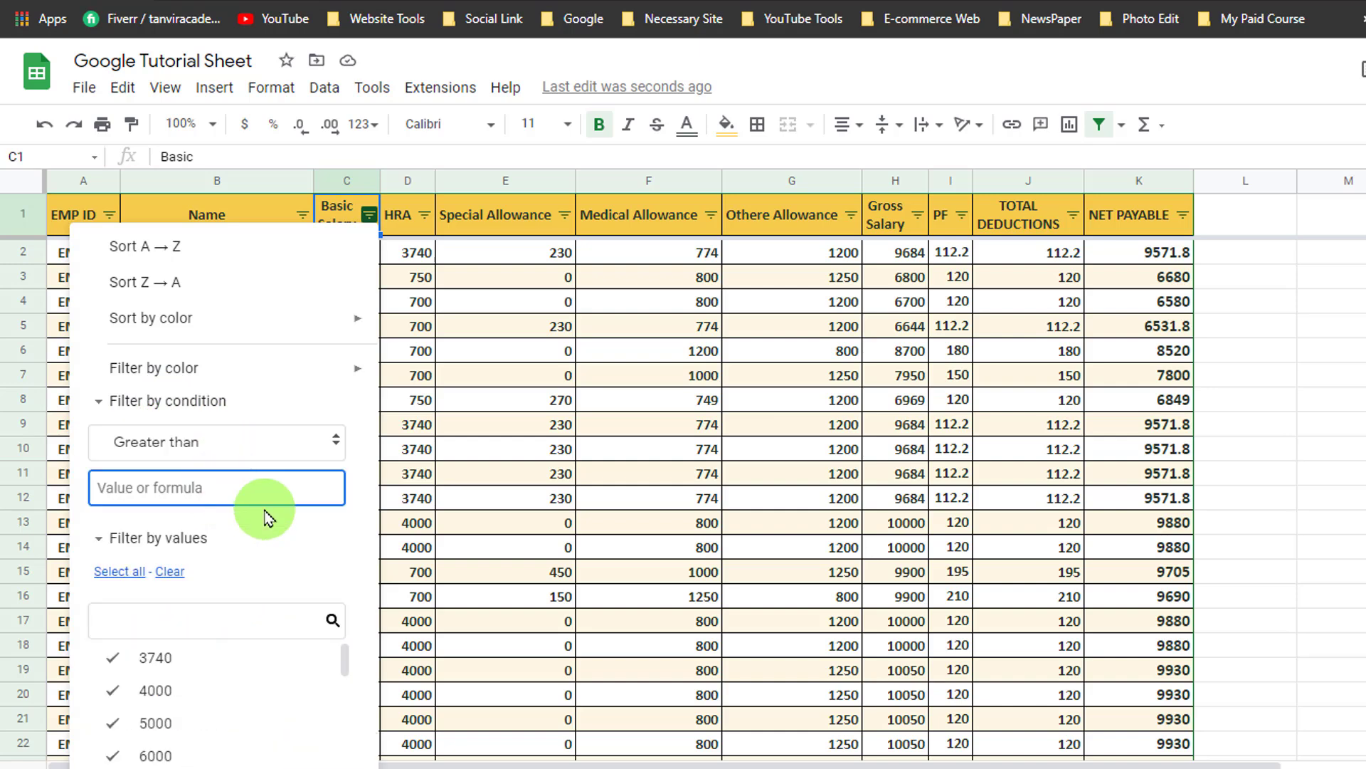
pyautogui.write('15000')
pyautogui.scroll(-5, 263, 683)
pyautogui.click(318, 766)
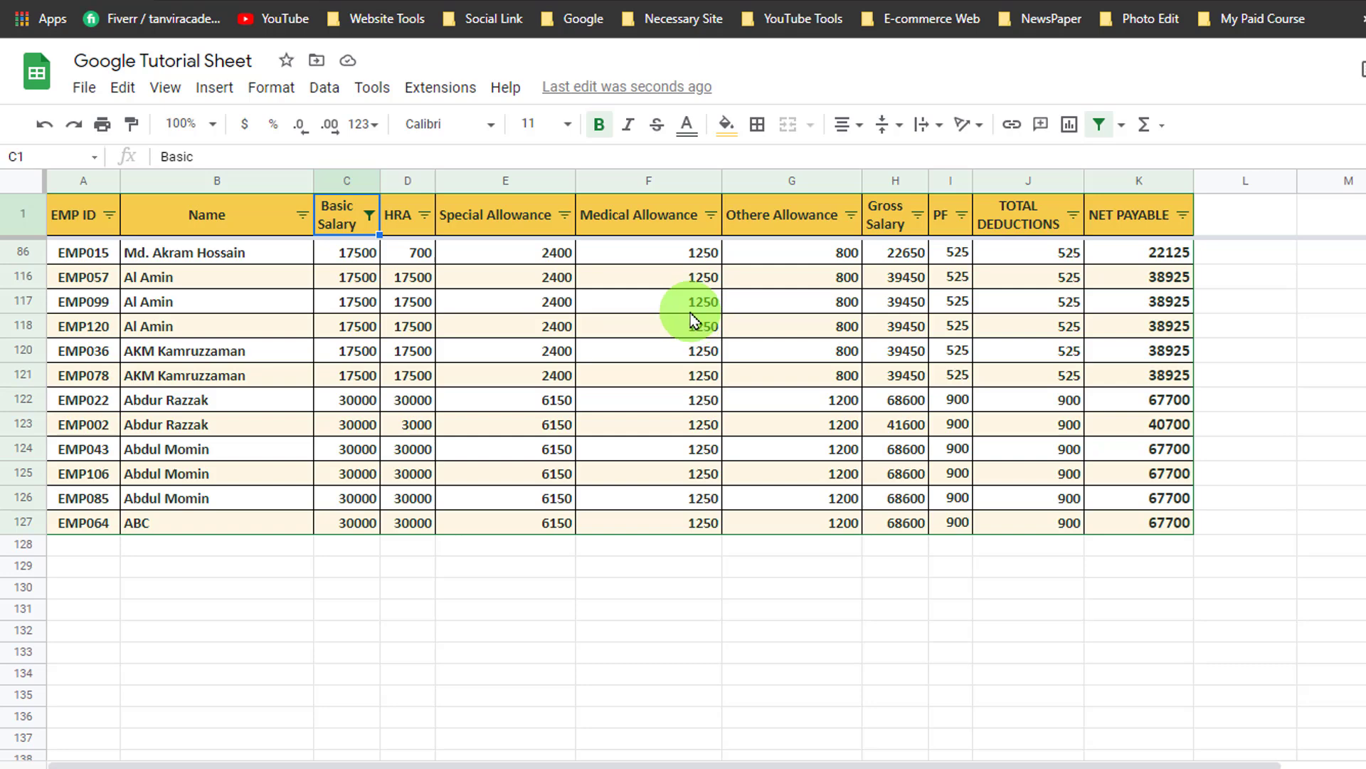
# Save the filtered table A1:K127 as a filter view and name it >17000.
pyautogui.hotkey('ctrl', 'a')
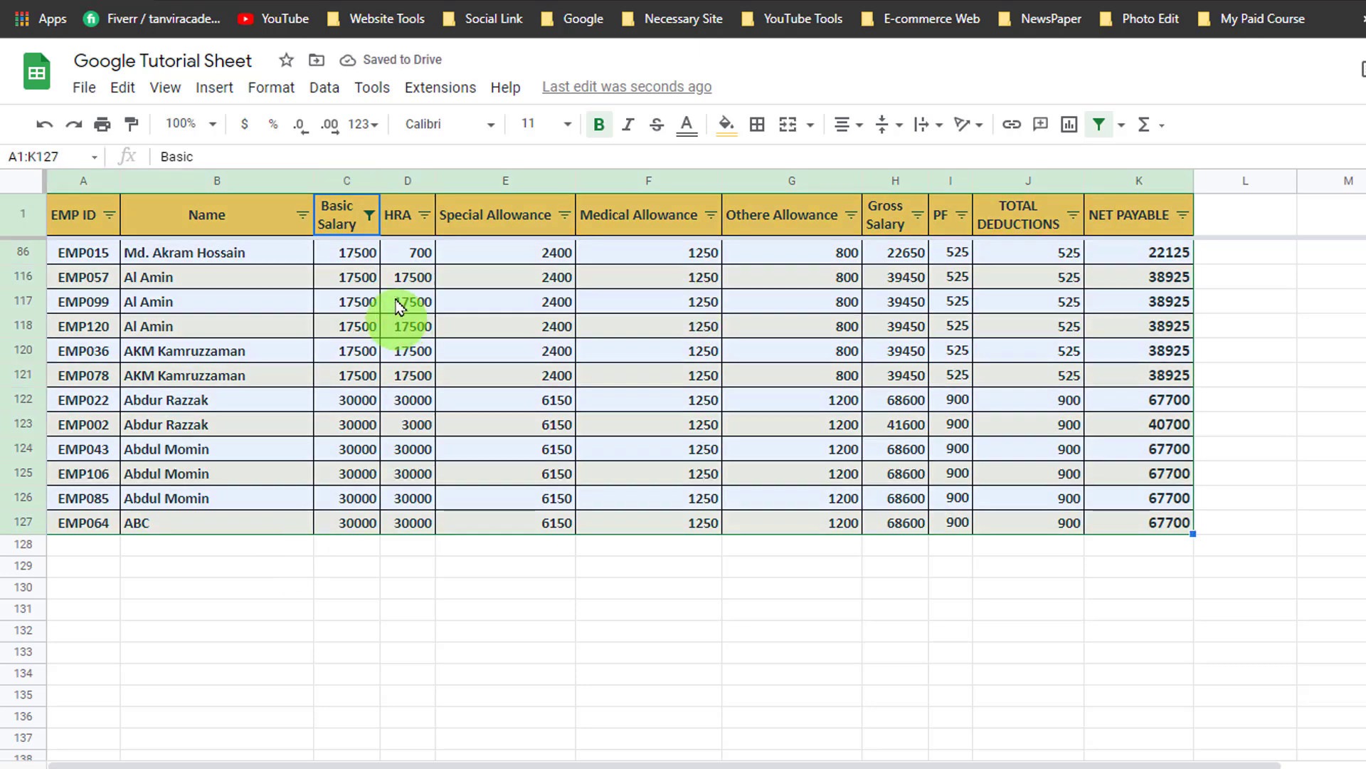
pyautogui.click(327, 88)
pyautogui.moveTo(403, 255)
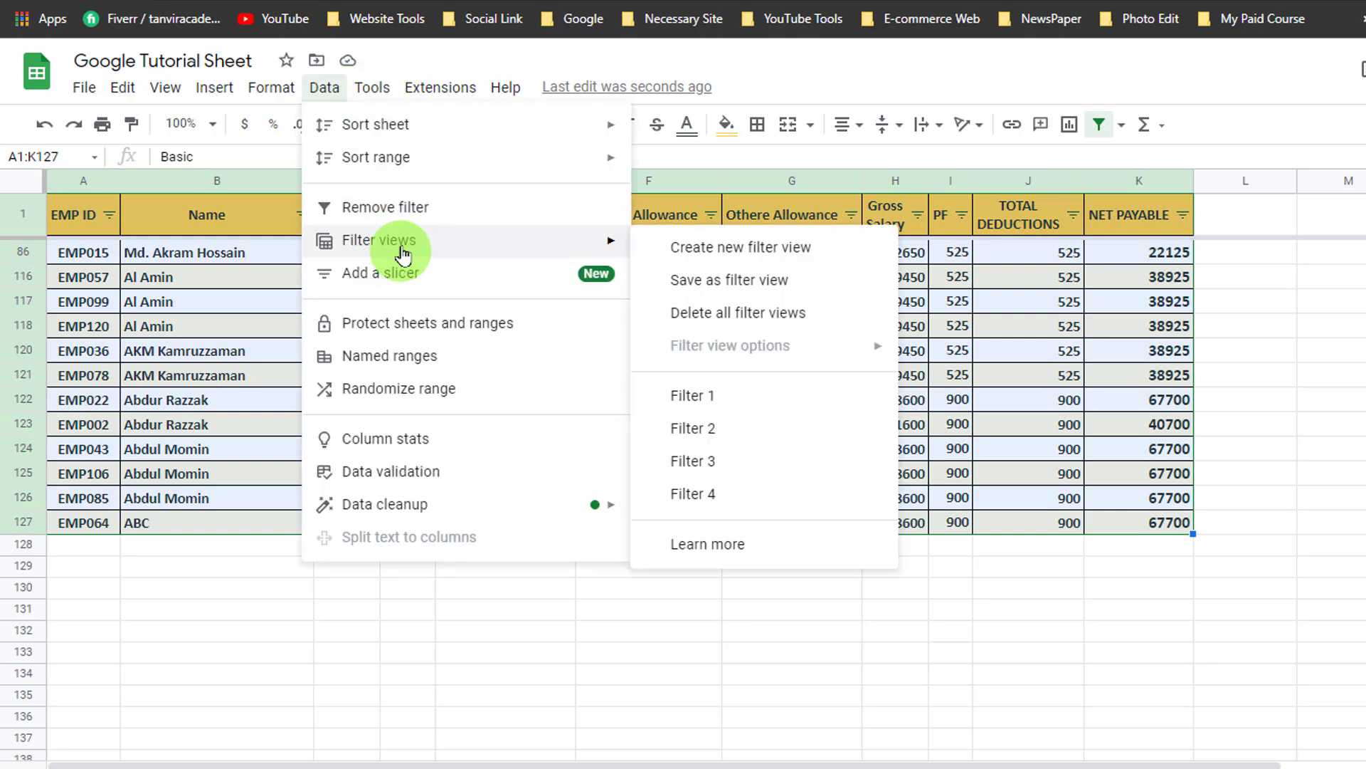
pyautogui.click(721, 282)
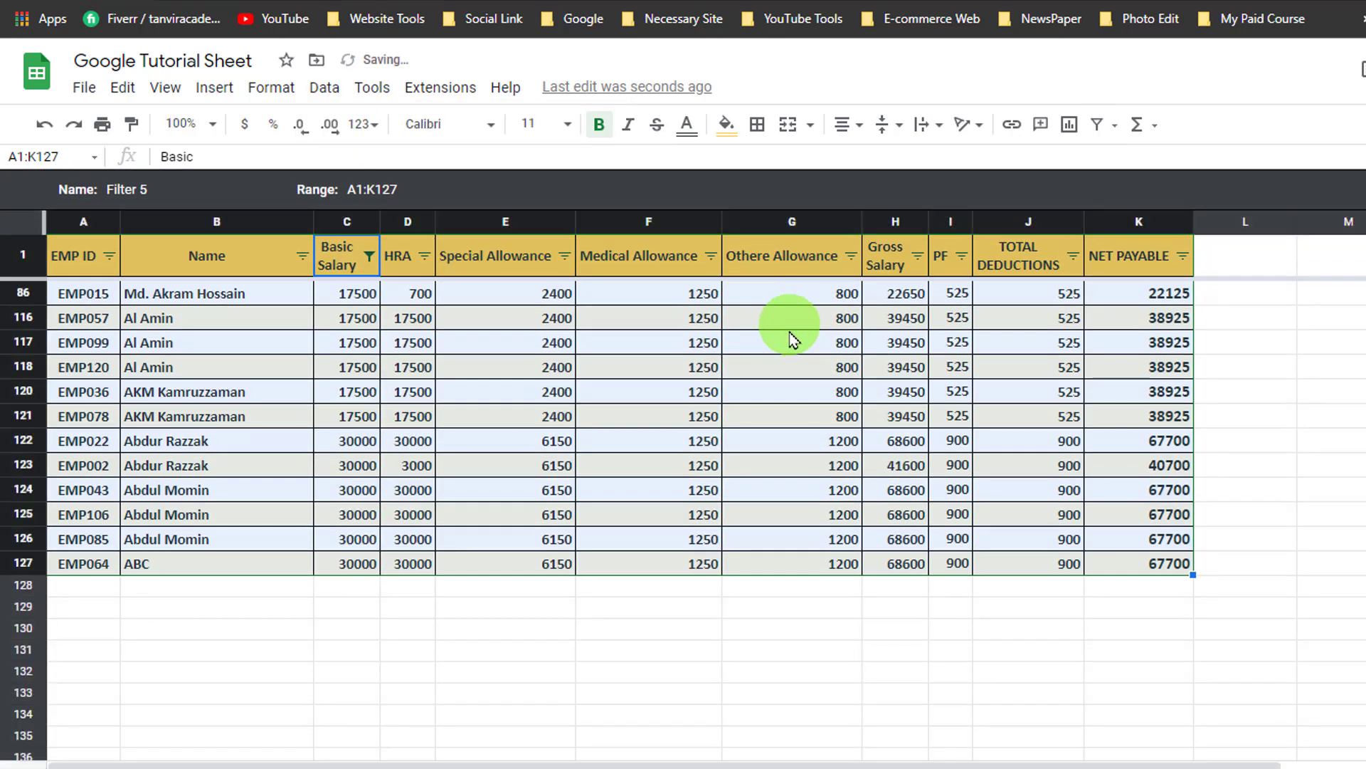
pyautogui.click(146, 187)
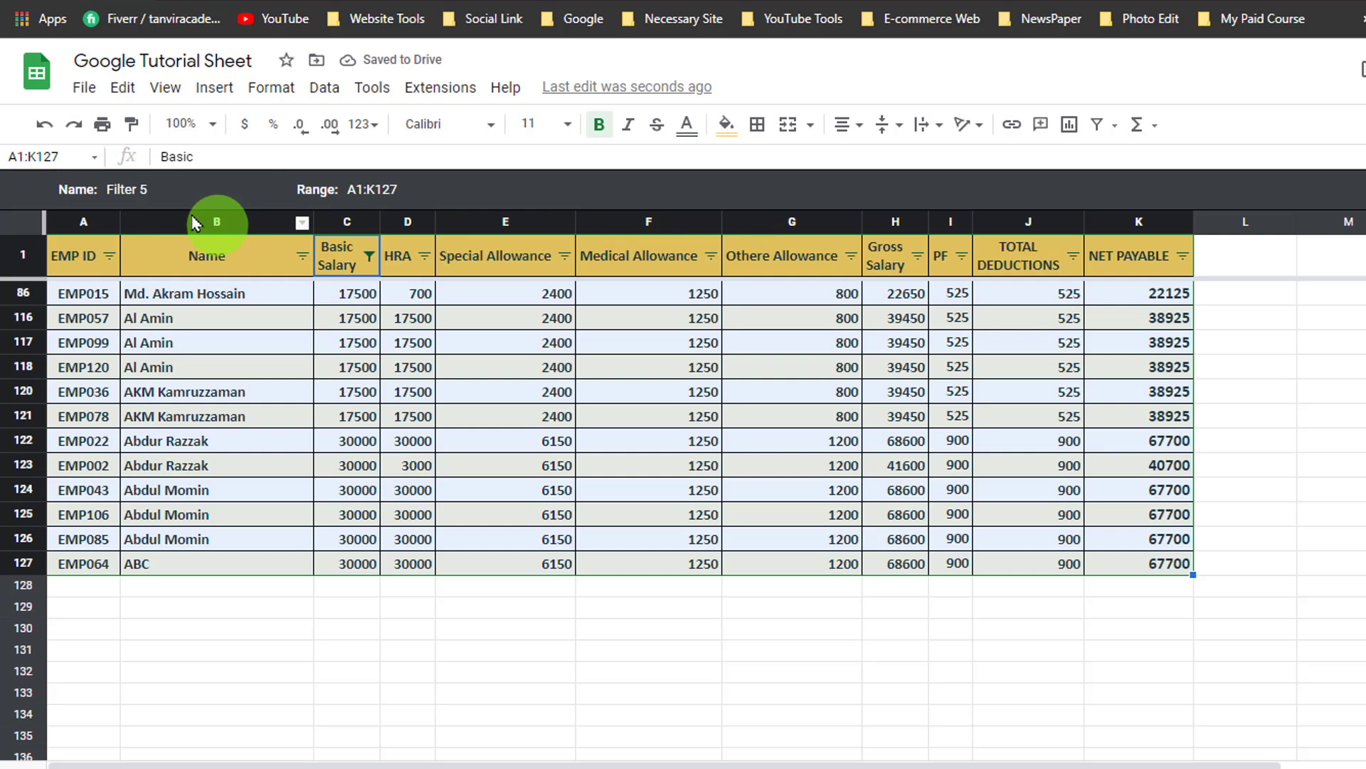
pyautogui.click(185, 186)
pyautogui.tripleClick(171, 189)
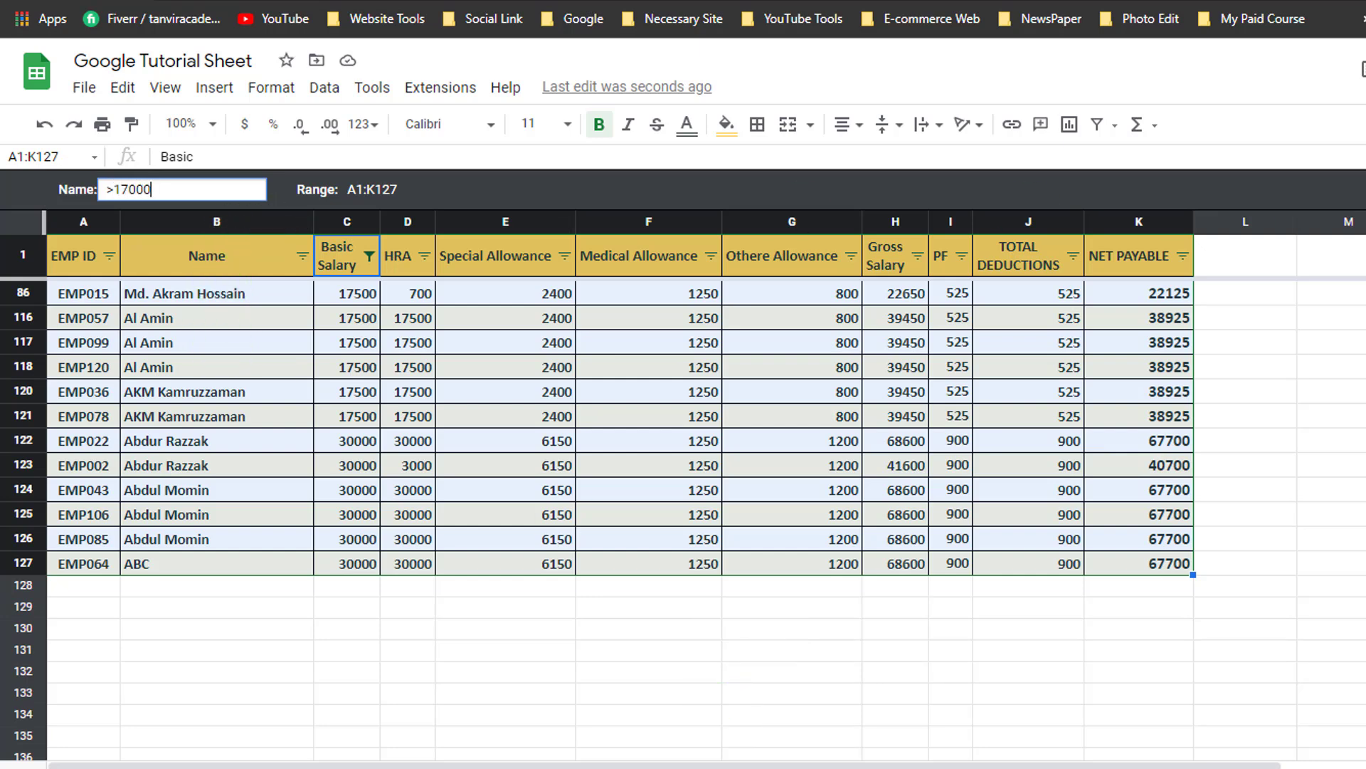
pyautogui.click(792, 693)
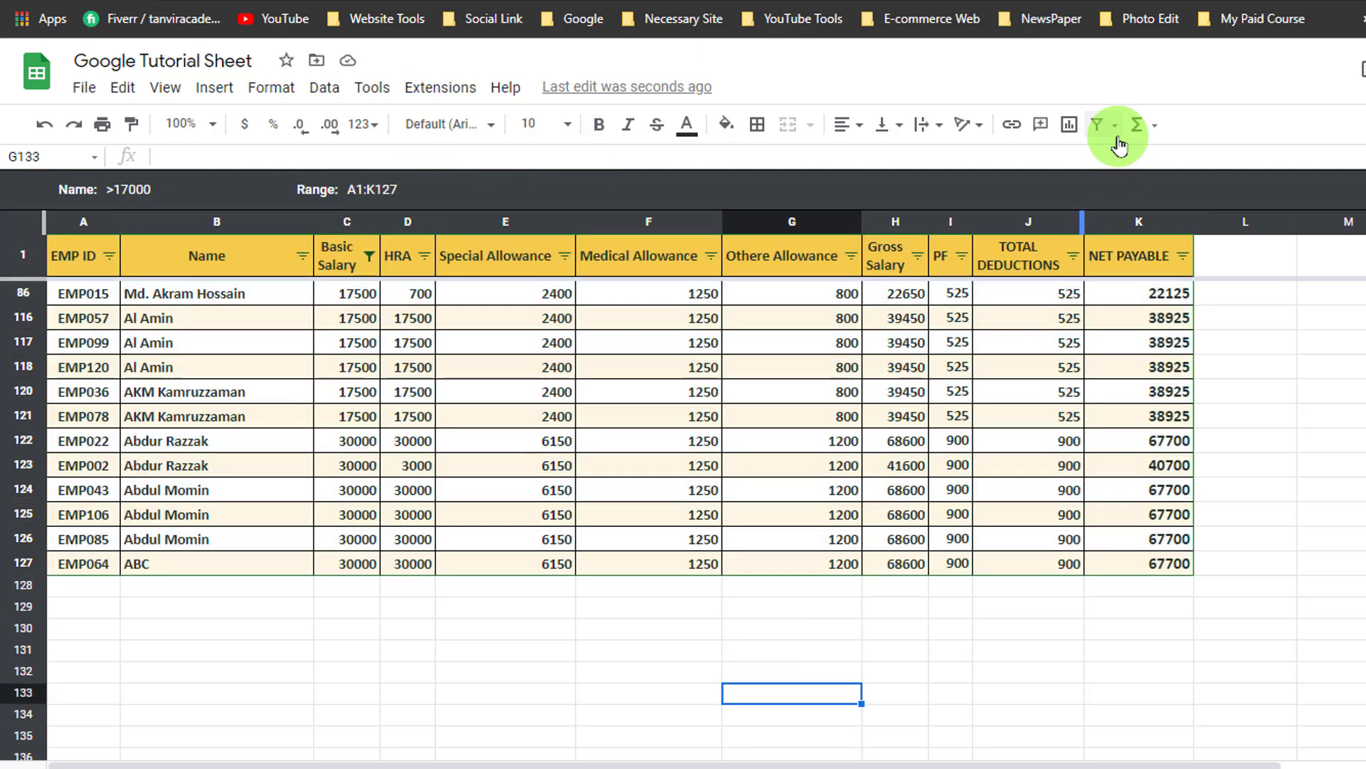
# Exit the >17000 filter view and clear the Basic Salary column's filter by setting its condition to None.
pyautogui.click(1116, 125)
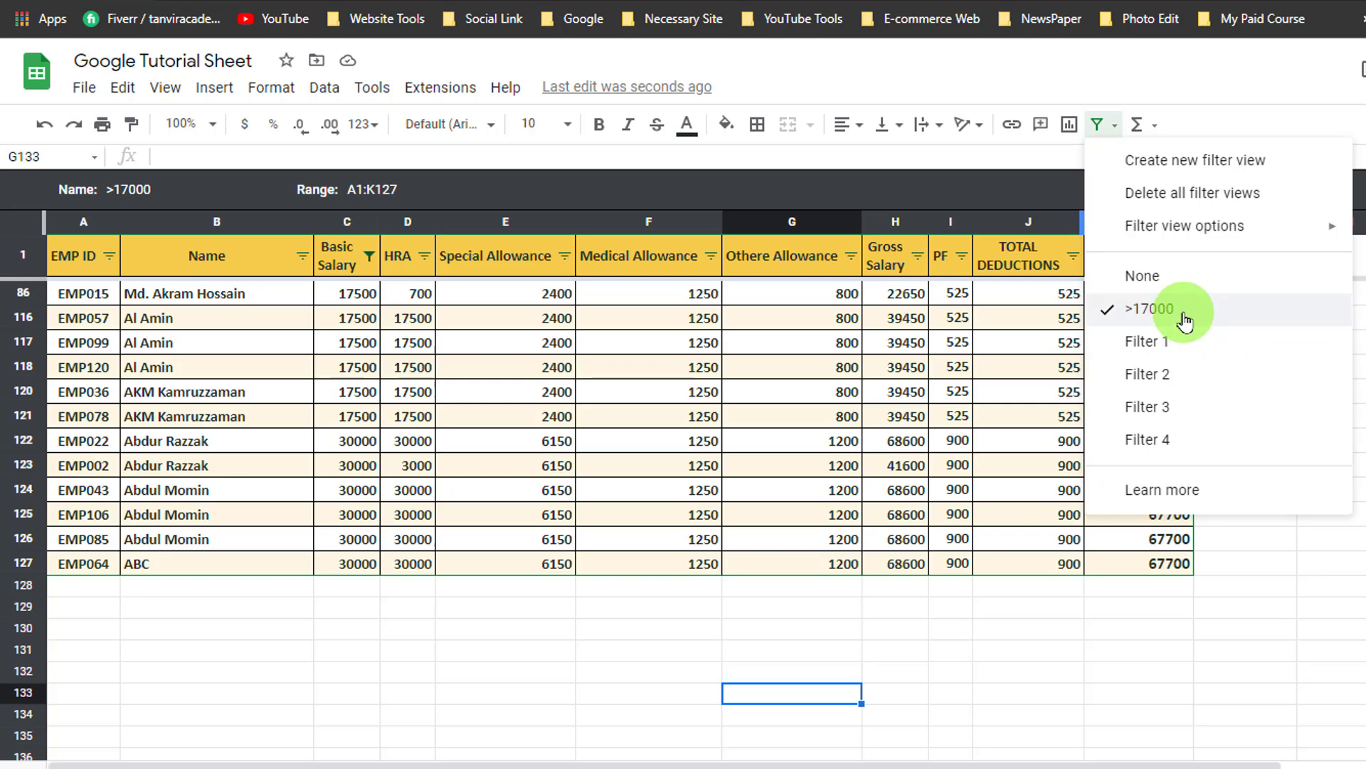
pyautogui.click(1212, 276)
pyautogui.click(368, 215)
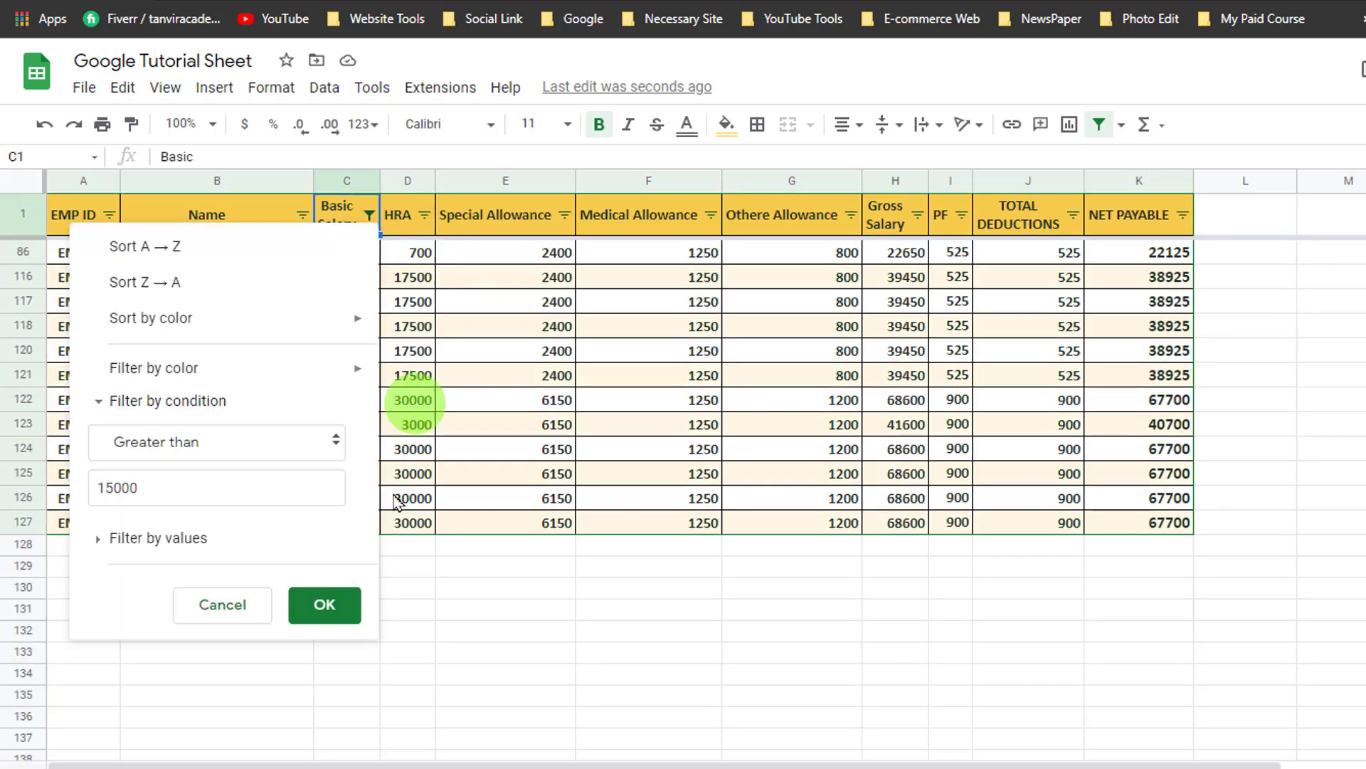
pyautogui.click(191, 436)
pyautogui.scroll(2, 189, 399)
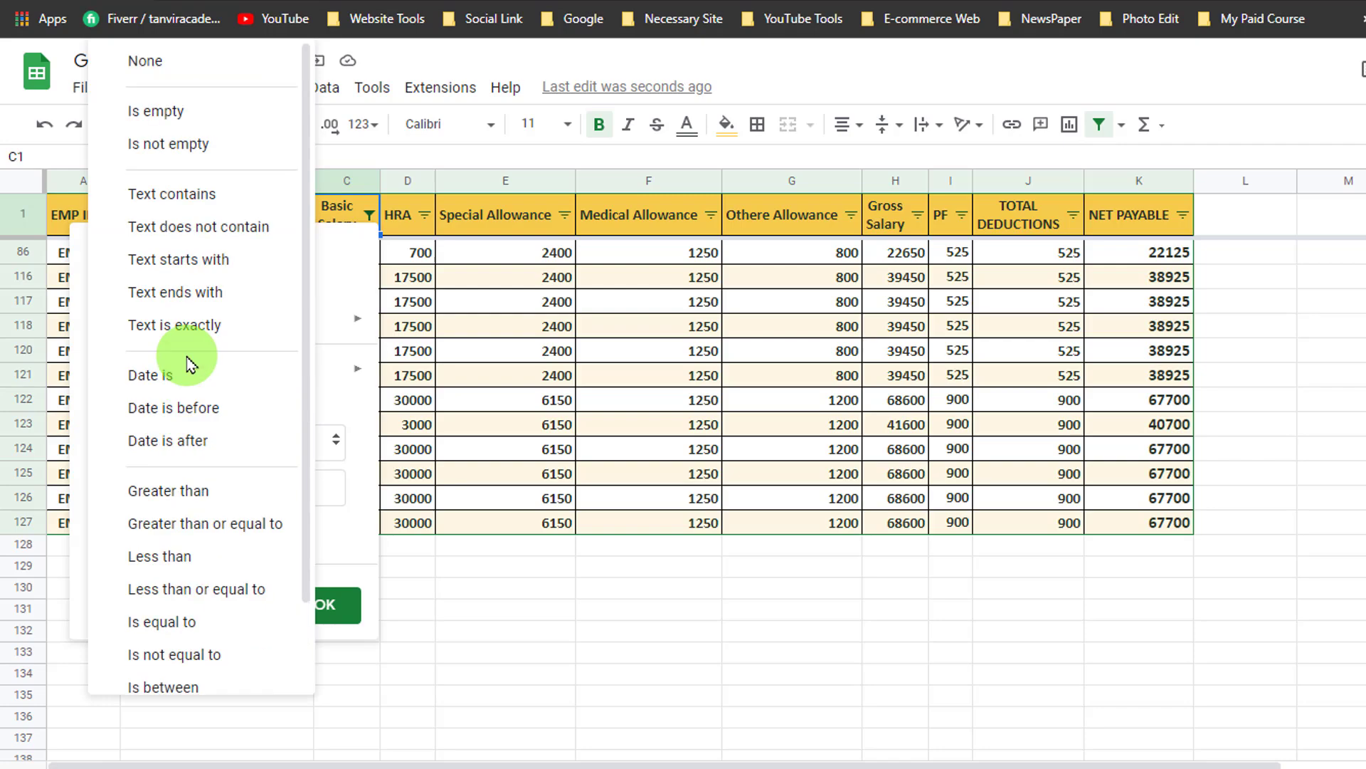
pyautogui.click(183, 81)
pyautogui.click(313, 559)
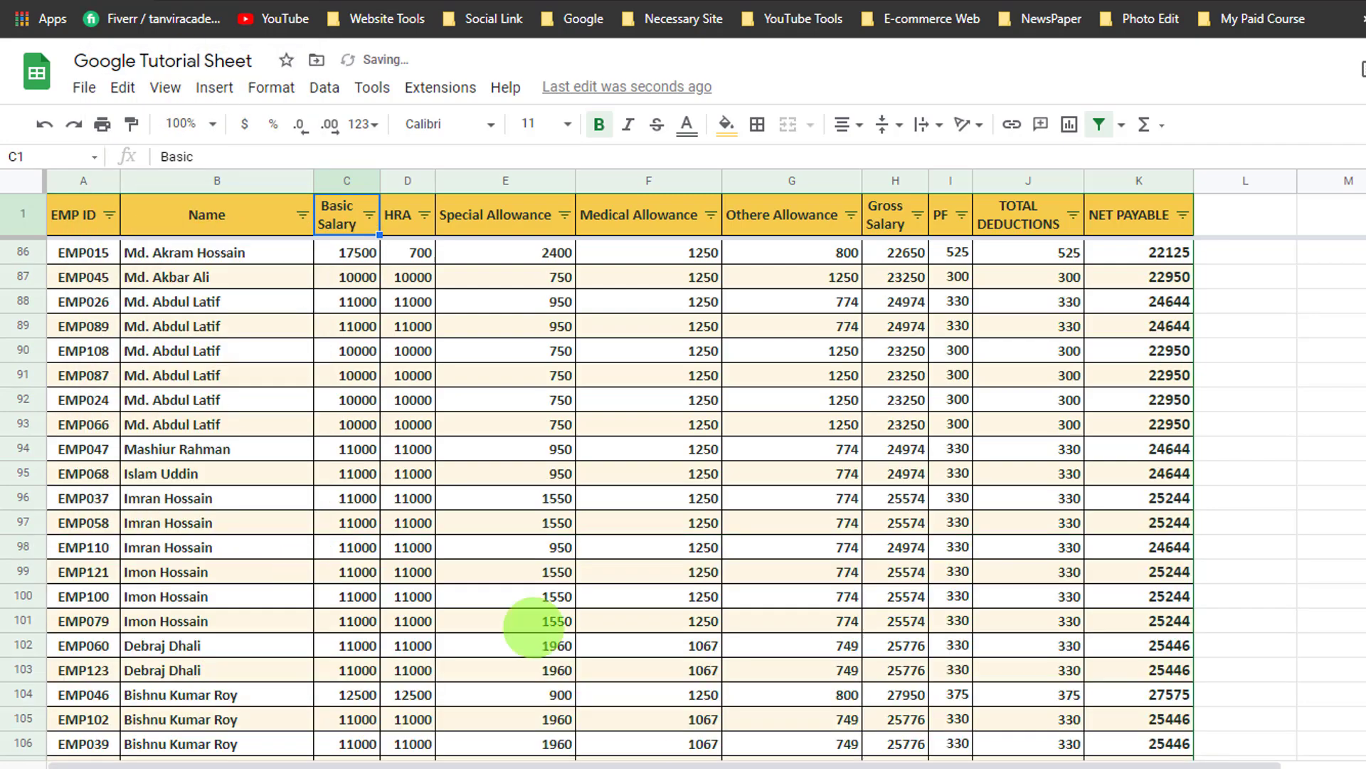
# Save the unfiltered salary table as a new filter view.
pyautogui.scroll(10, 360, 399)
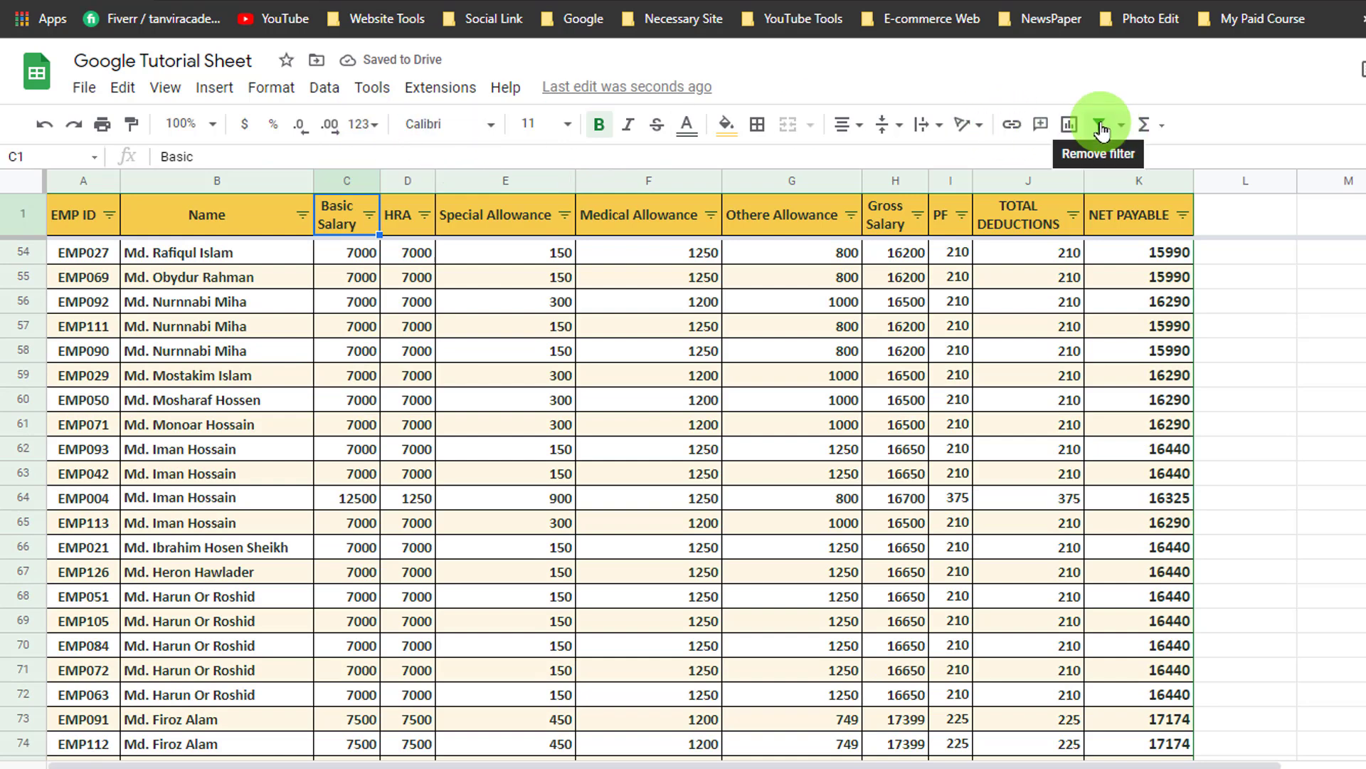
pyautogui.click(1123, 128)
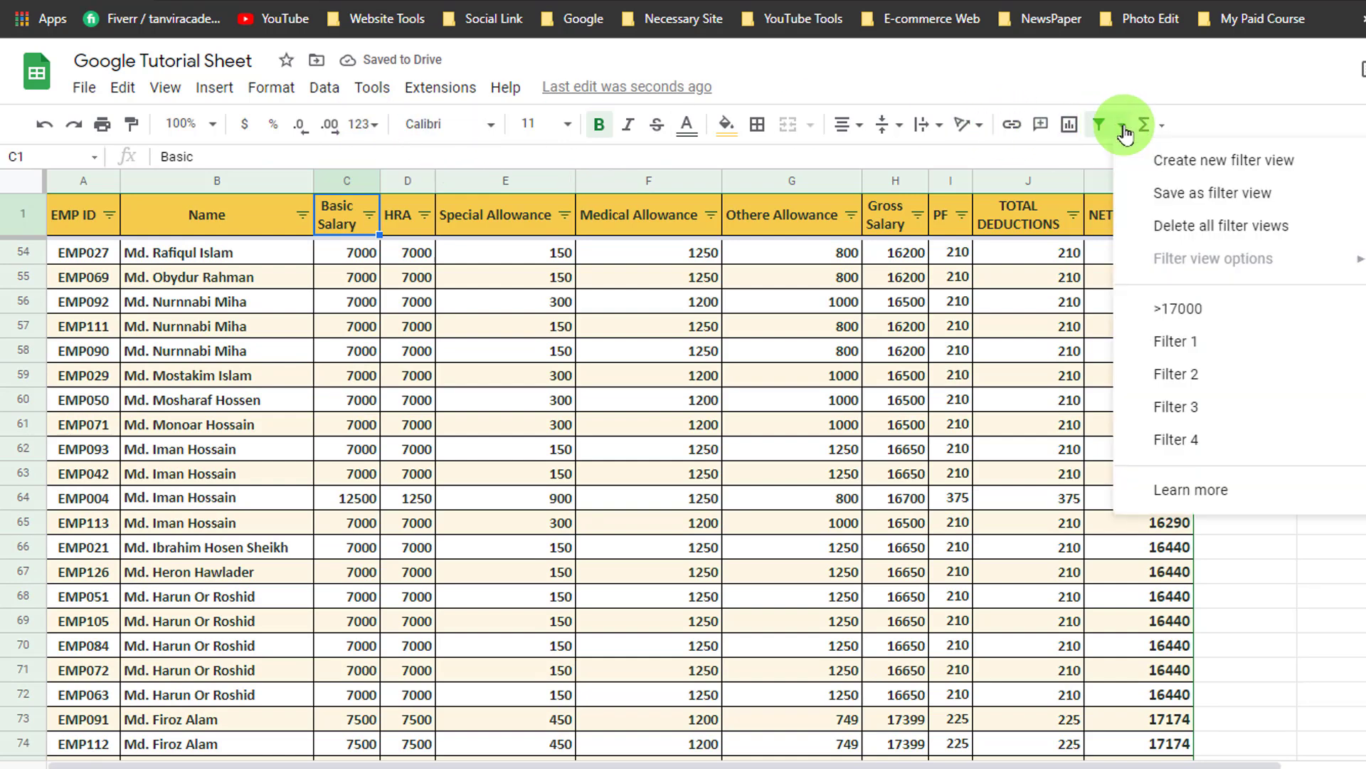
pyautogui.click(1239, 196)
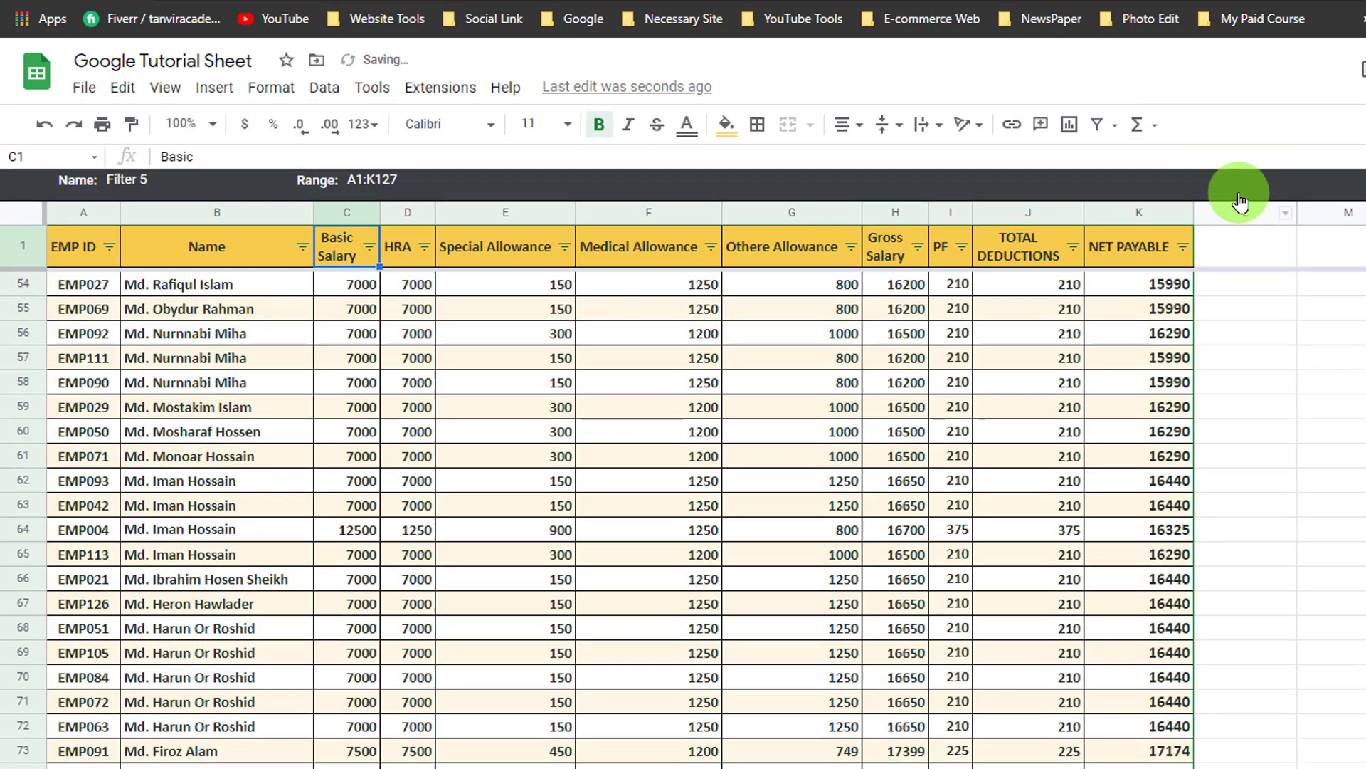
# Filter the Basic Salary column by condition to show only values between 5000 and 10000.
pyautogui.click(369, 258)
pyautogui.click(183, 447)
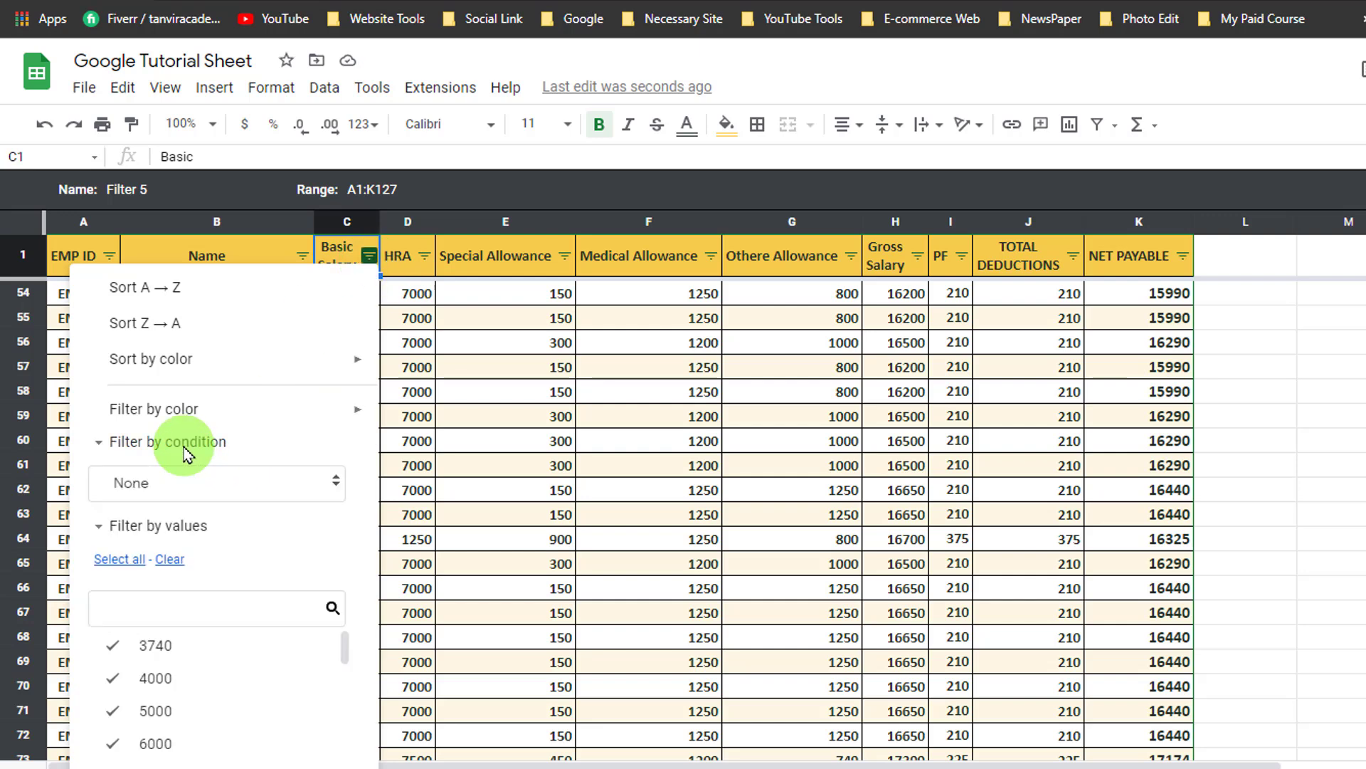
pyautogui.click(183, 481)
pyautogui.scroll(-5, 187, 498)
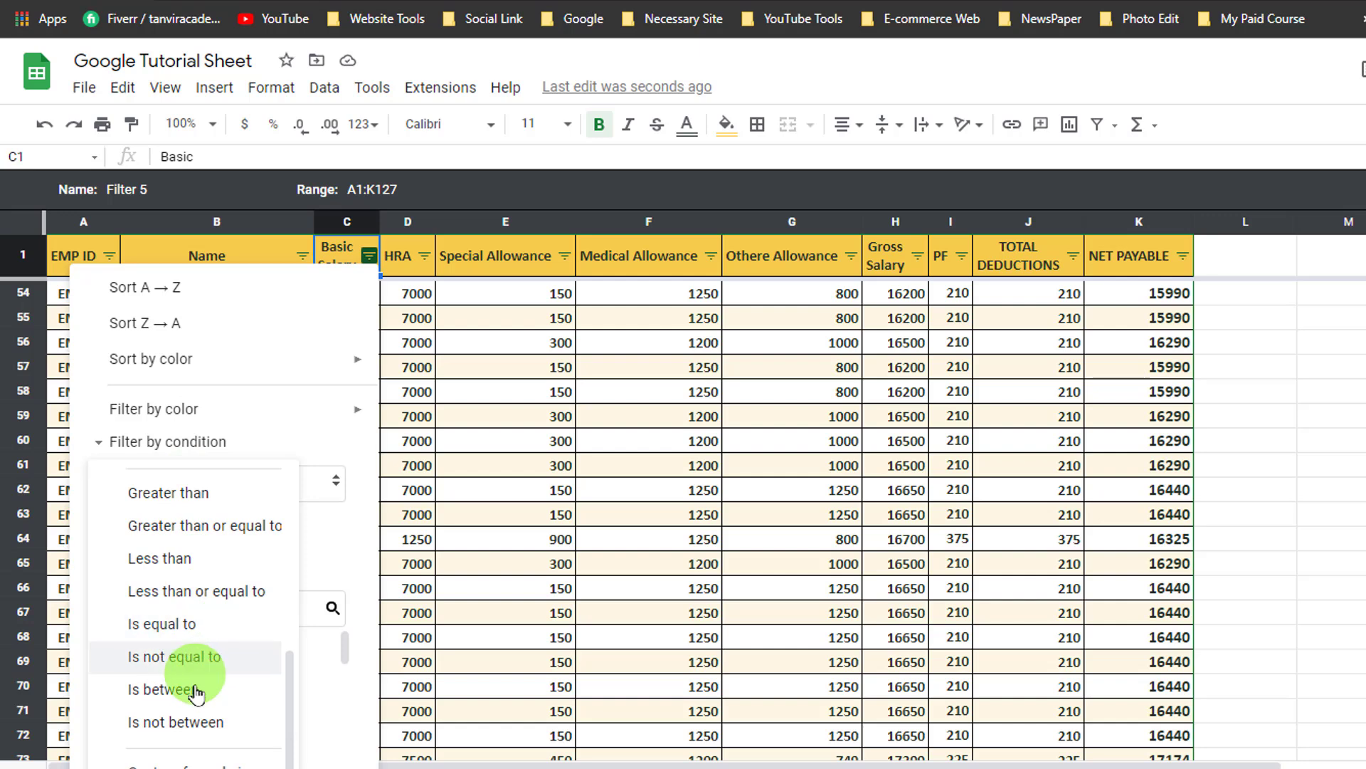
pyautogui.click(200, 691)
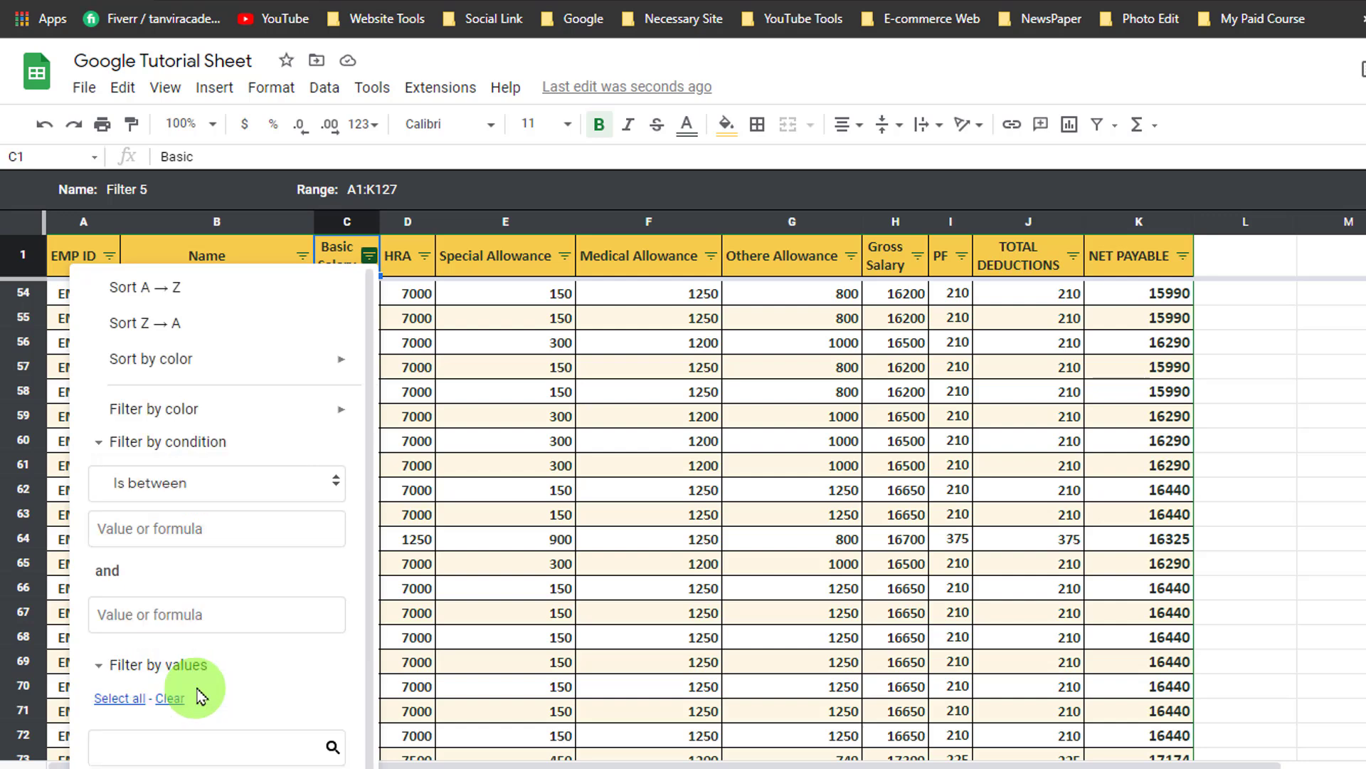
pyautogui.click(188, 541)
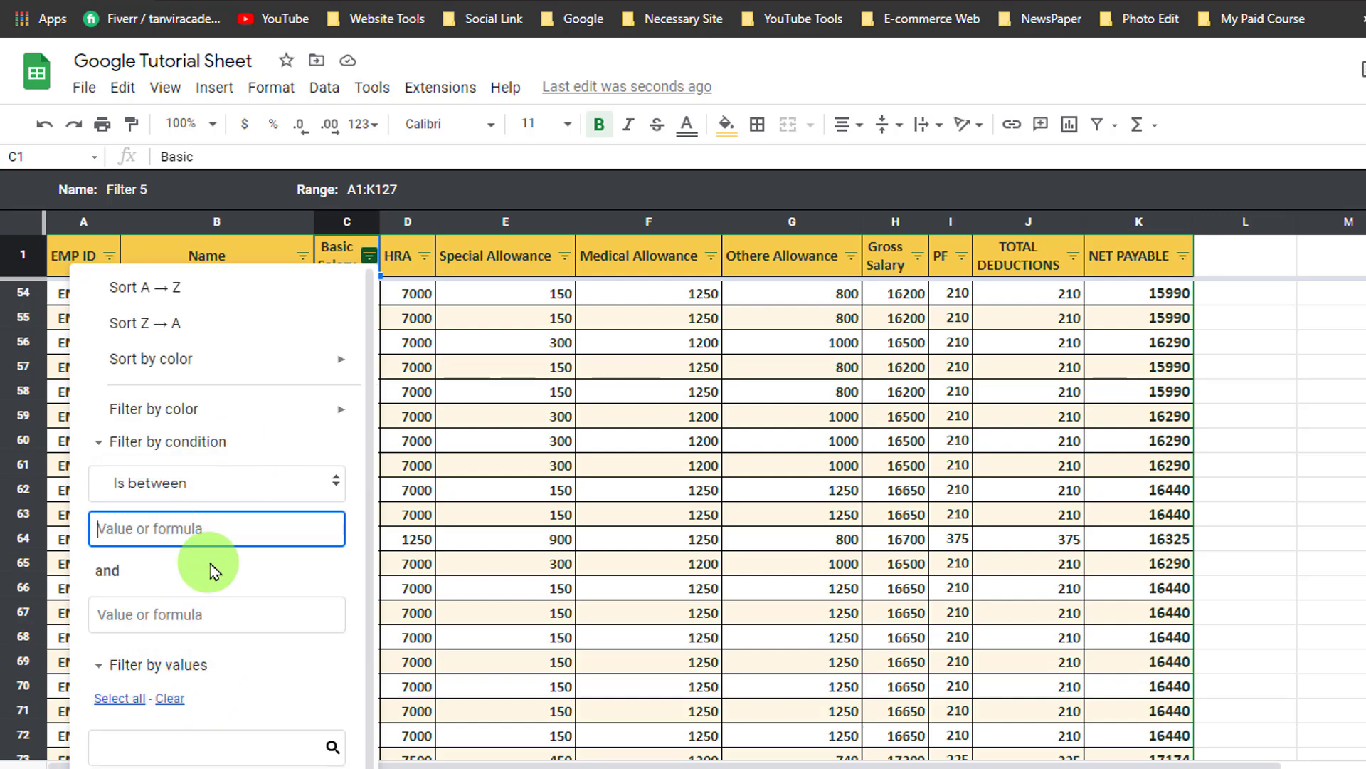
pyautogui.write('5000')
pyautogui.click(305, 614)
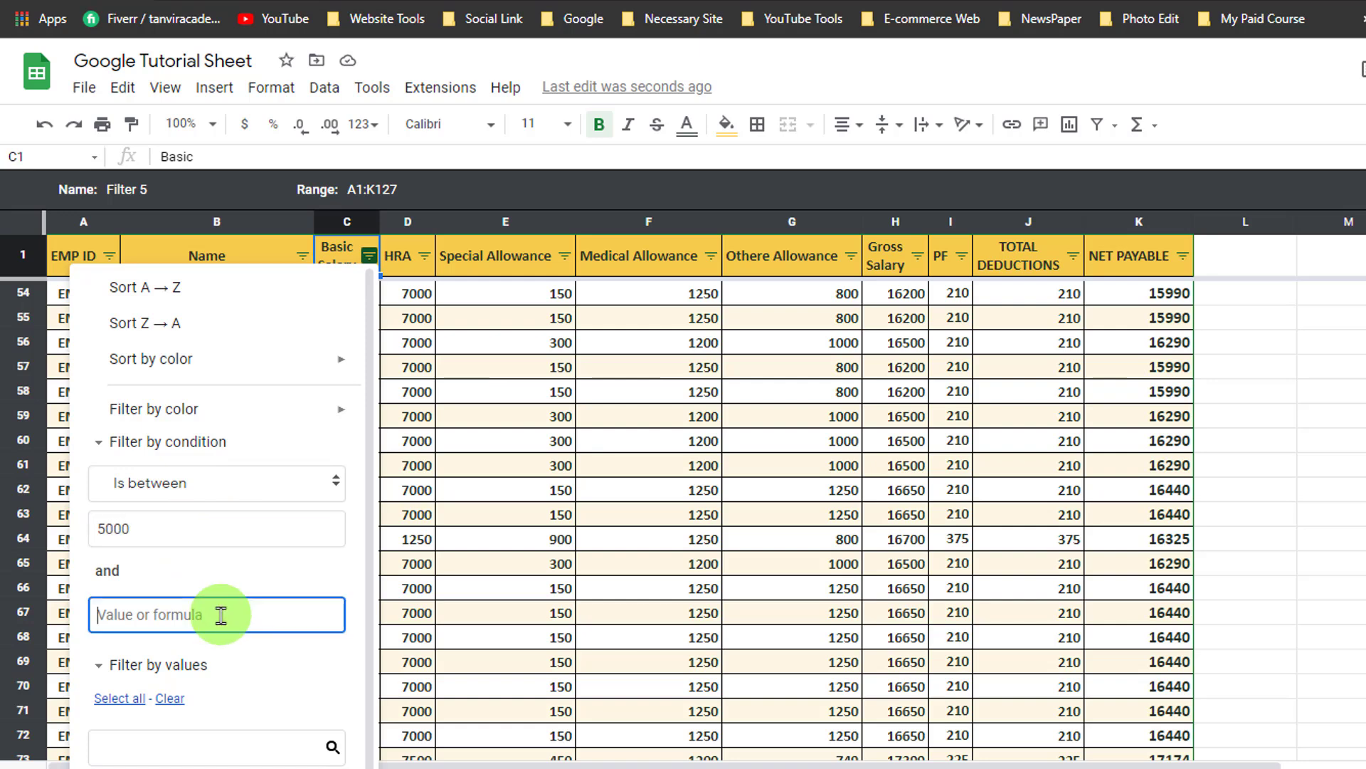
pyautogui.write('10000')
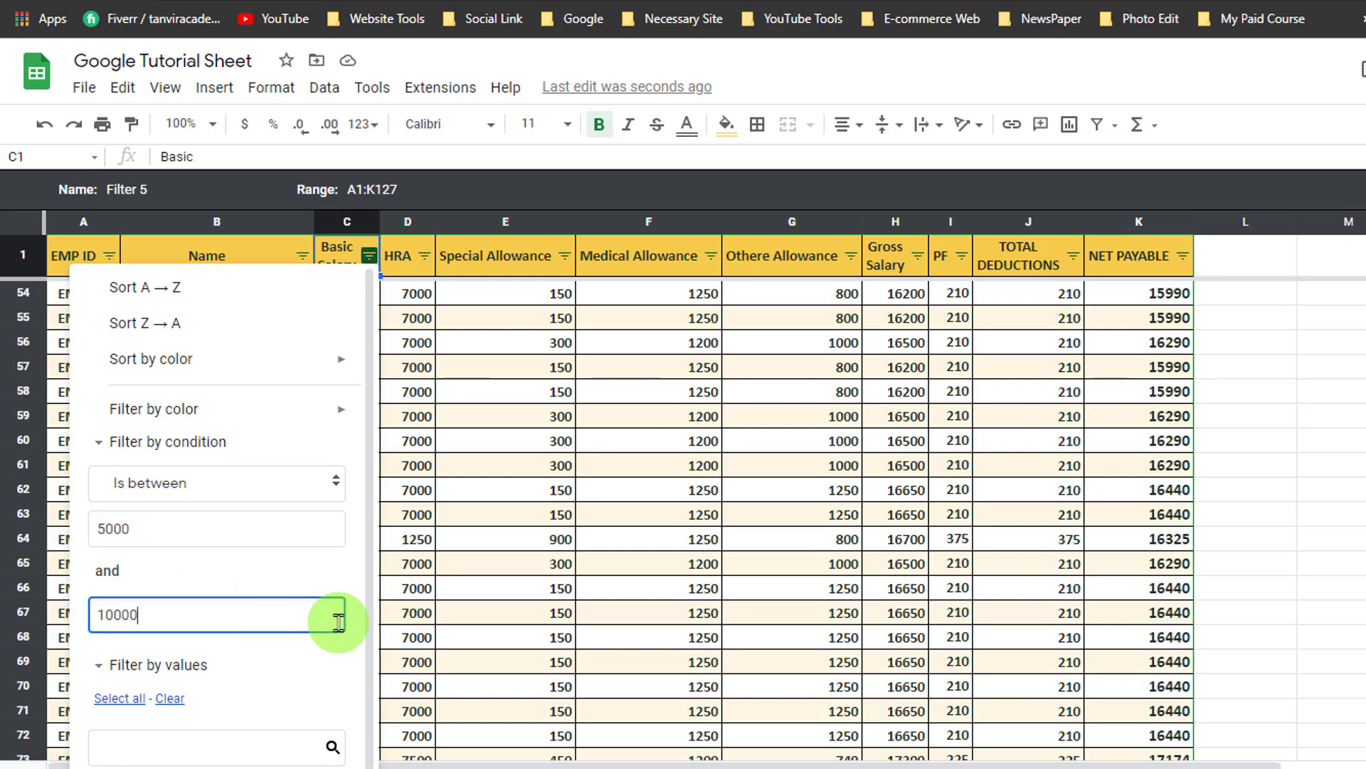
pyautogui.scroll(-3, 308, 626)
pyautogui.scroll(-2, 299, 712)
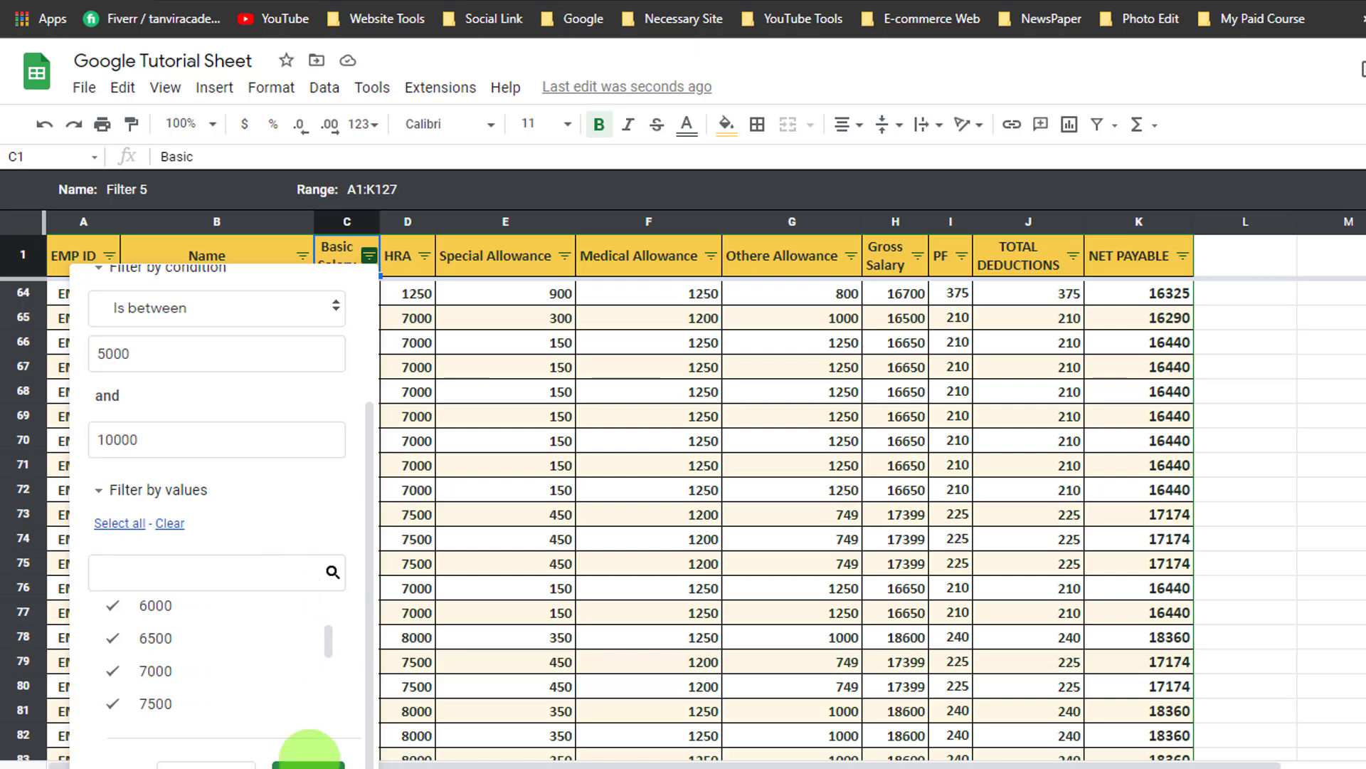
pyautogui.click(308, 765)
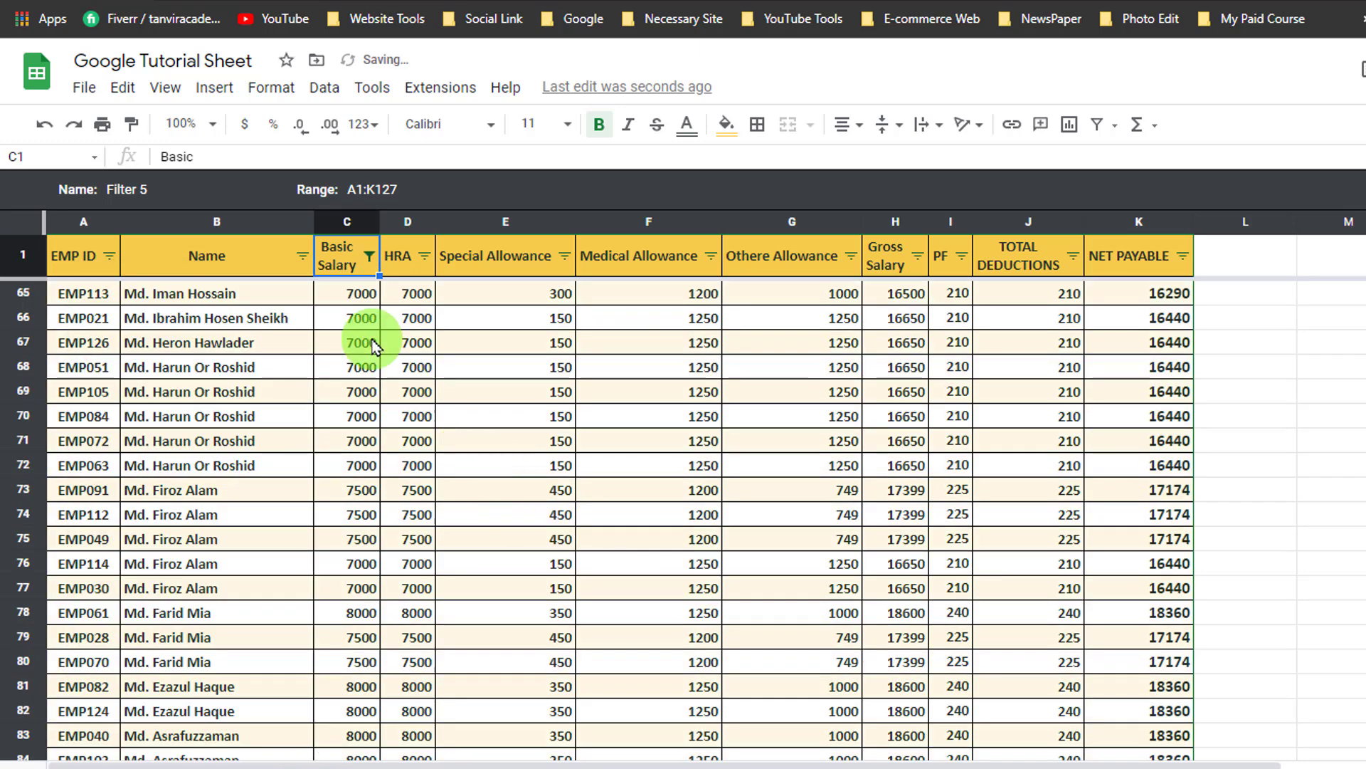
# Rename the filter view <5000 to 10000 and close it to return to the full table.
pyautogui.scroll(-4, 358, 369)
pyautogui.scroll(12, 358, 368)
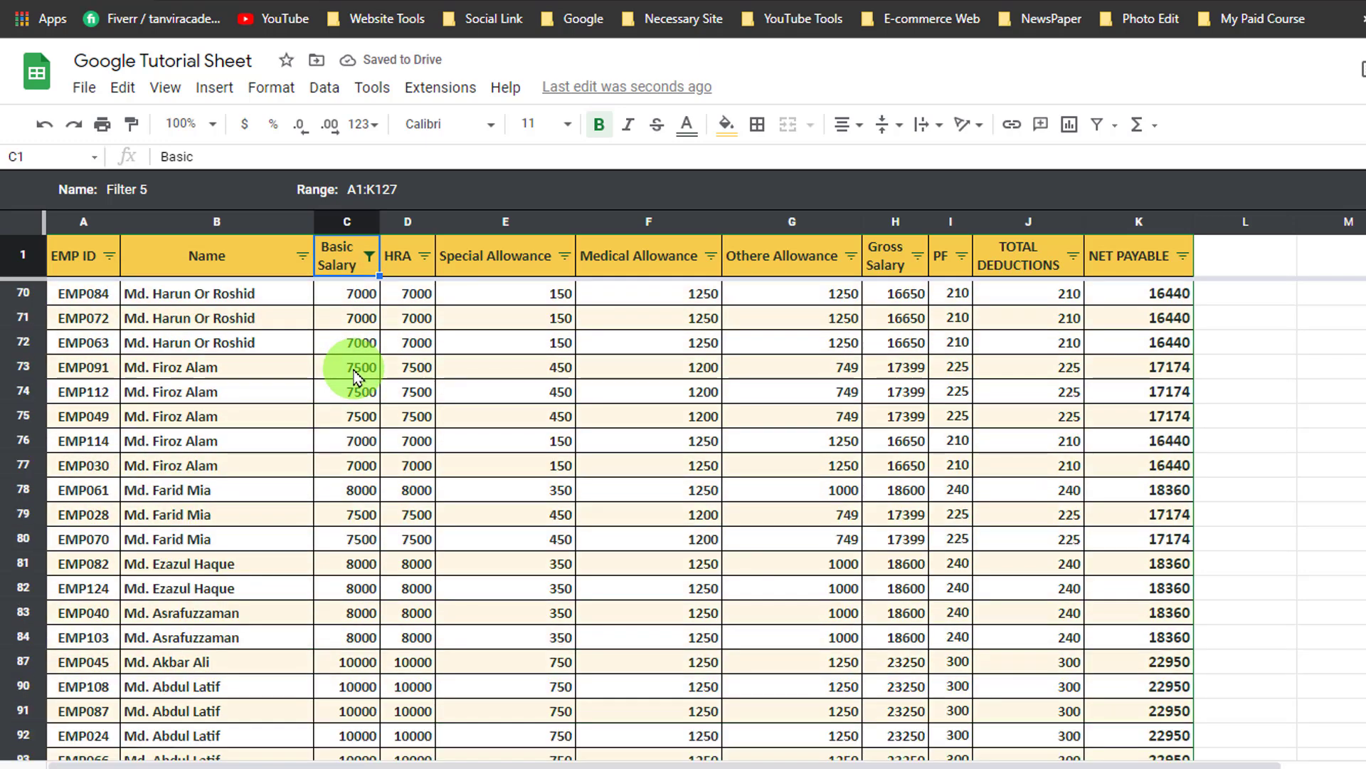
pyautogui.scroll(3, 358, 377)
pyautogui.click(168, 189)
pyautogui.moveTo(201, 188); pyautogui.dragTo(2, 202)
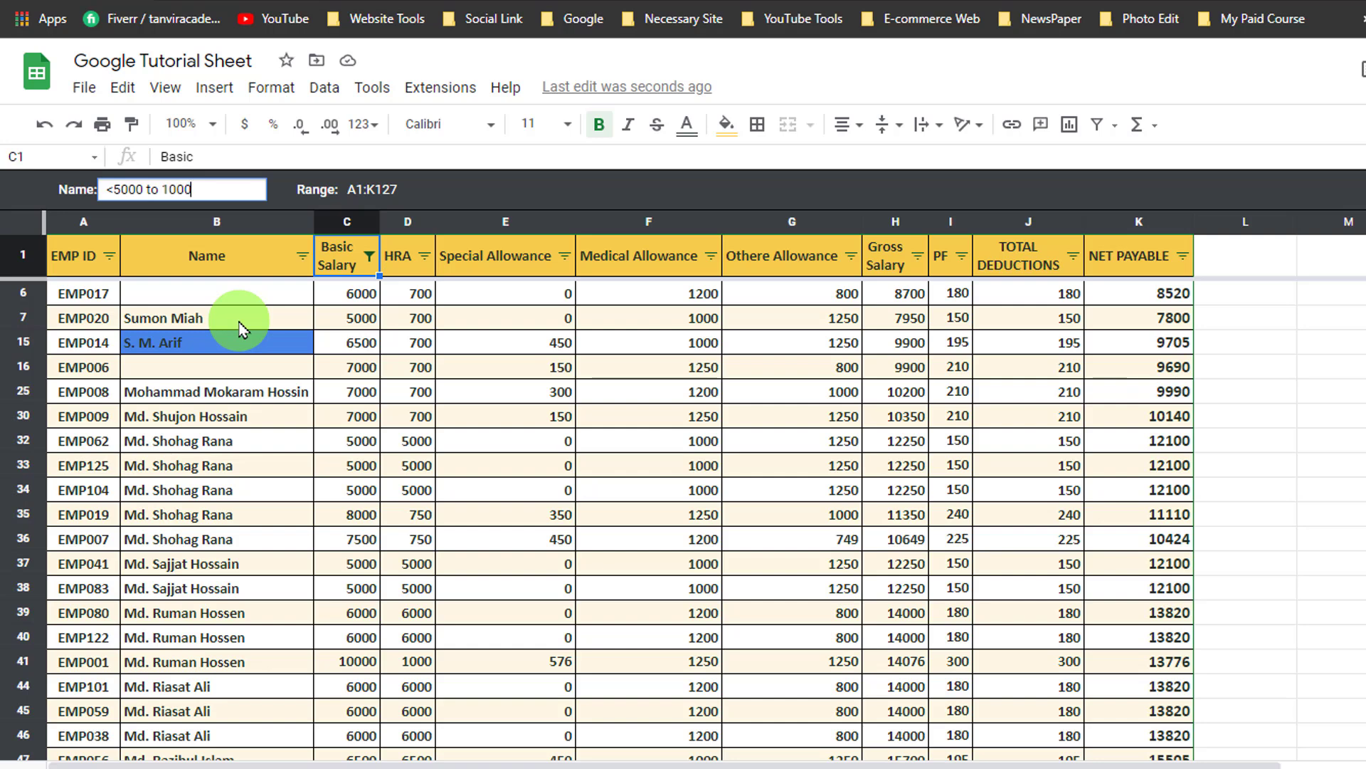
pyautogui.click(1365, 441)
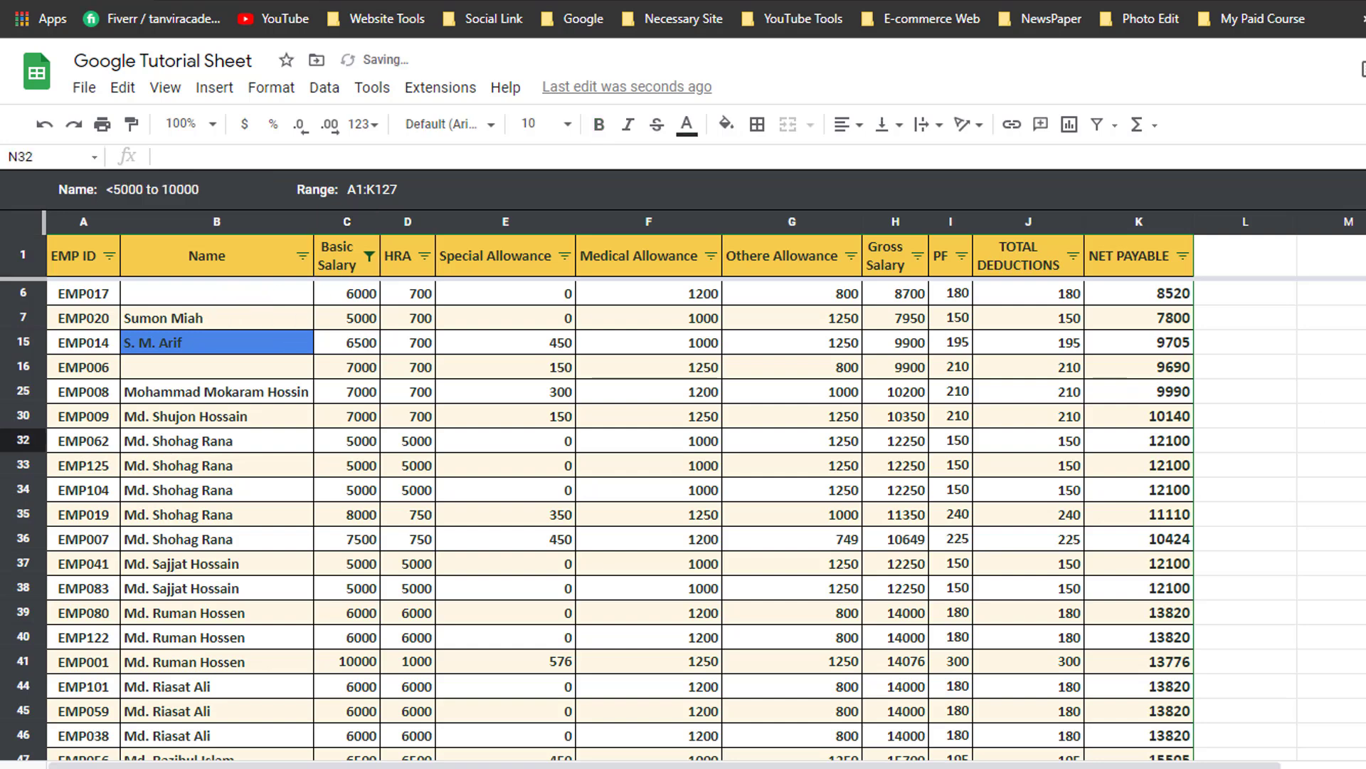
pyautogui.click(1365, 189)
pyautogui.click(1365, 473)
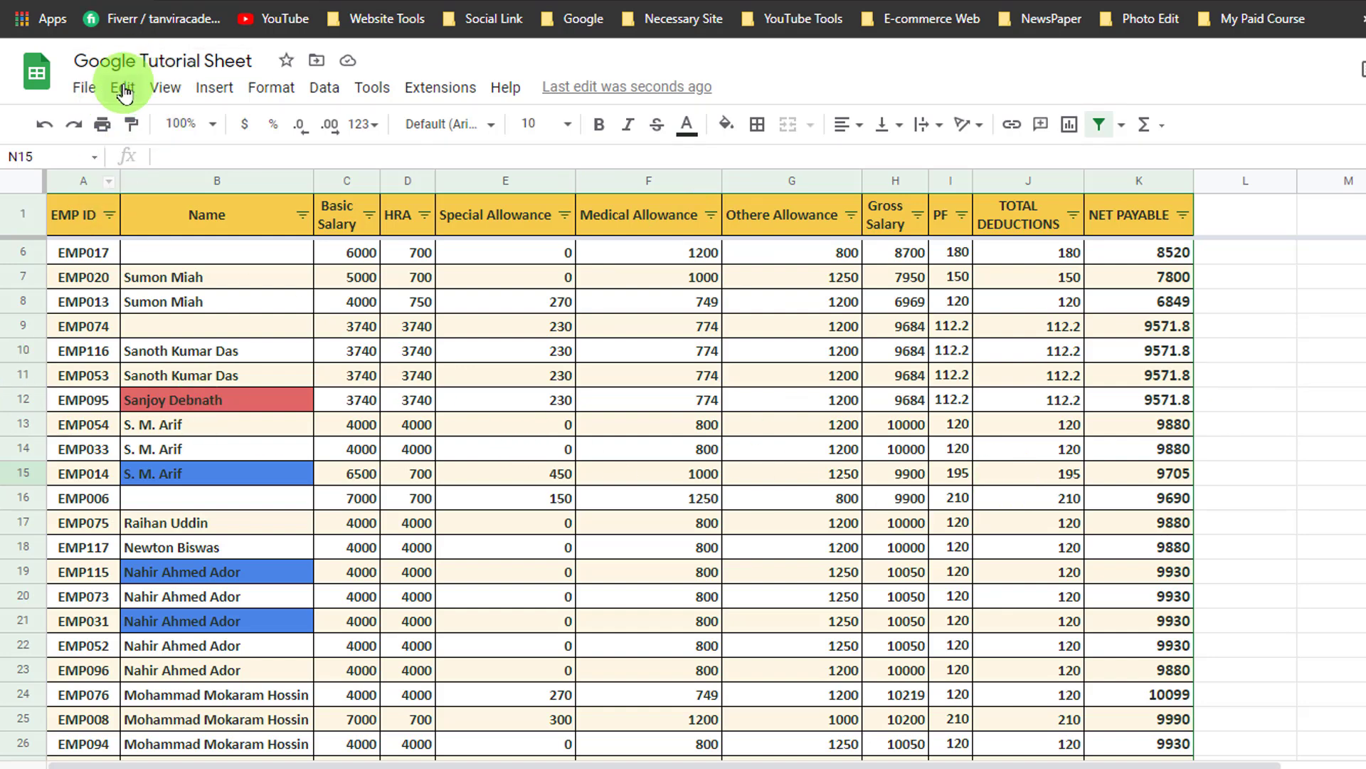
# Review the list of saved filter views and apply the <5000 to 10000 view to the table.
pyautogui.click(335, 87)
pyautogui.moveTo(372, 87)
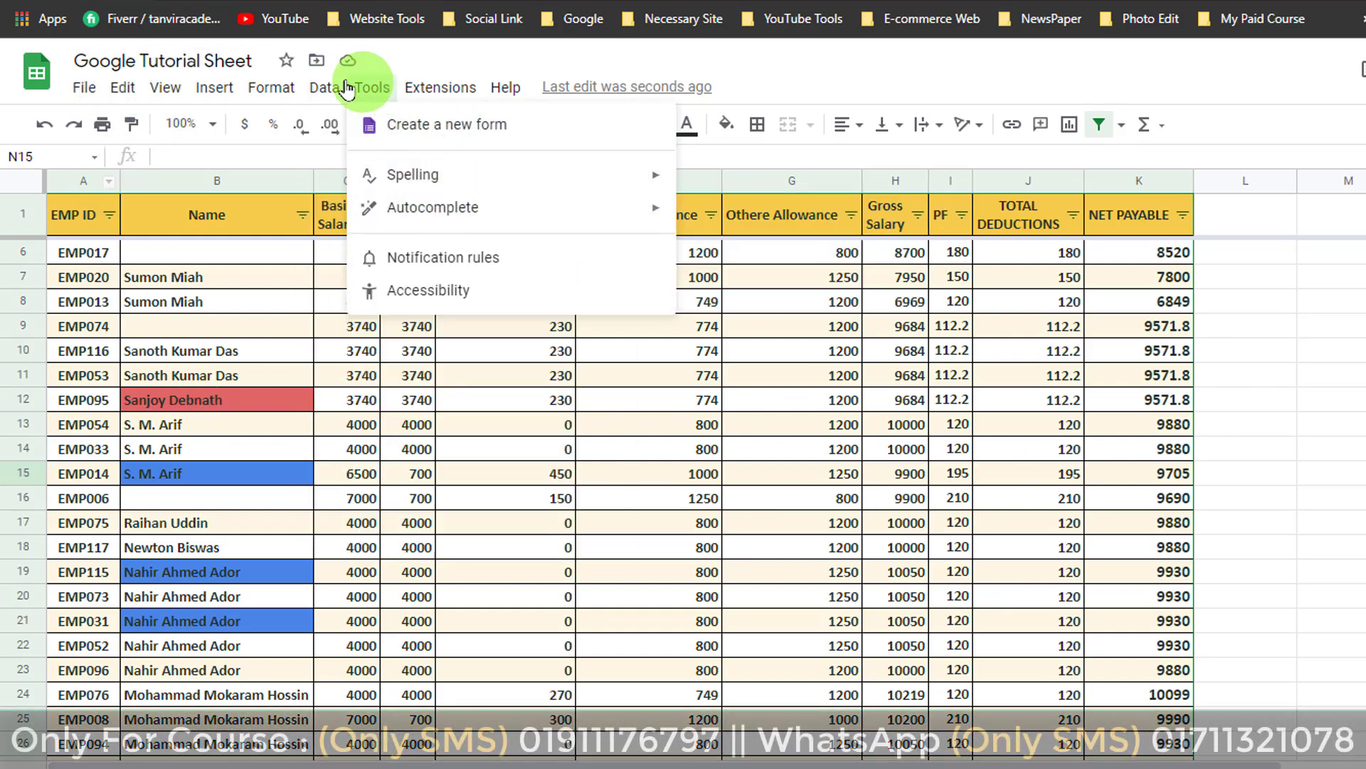
pyautogui.moveTo(324, 87)
pyautogui.moveTo(375, 254)
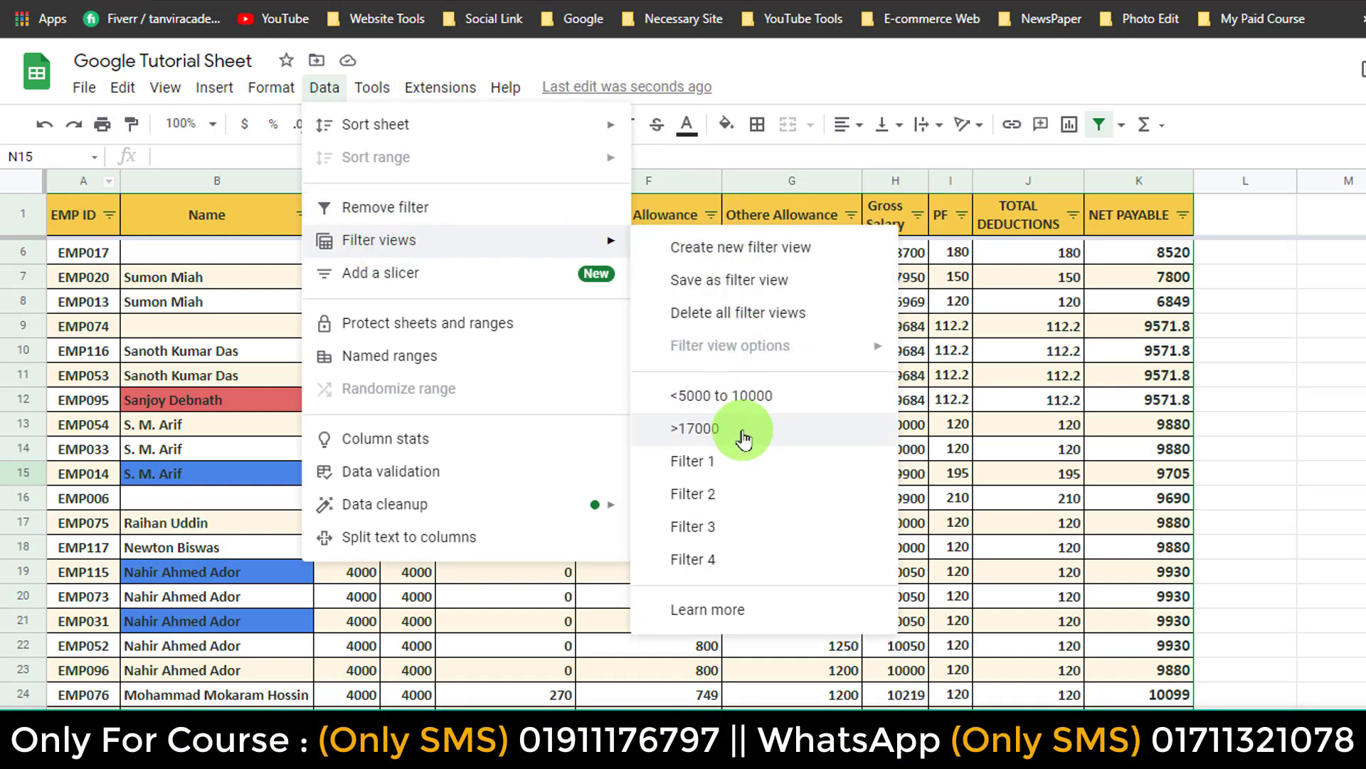
pyautogui.click(1344, 403)
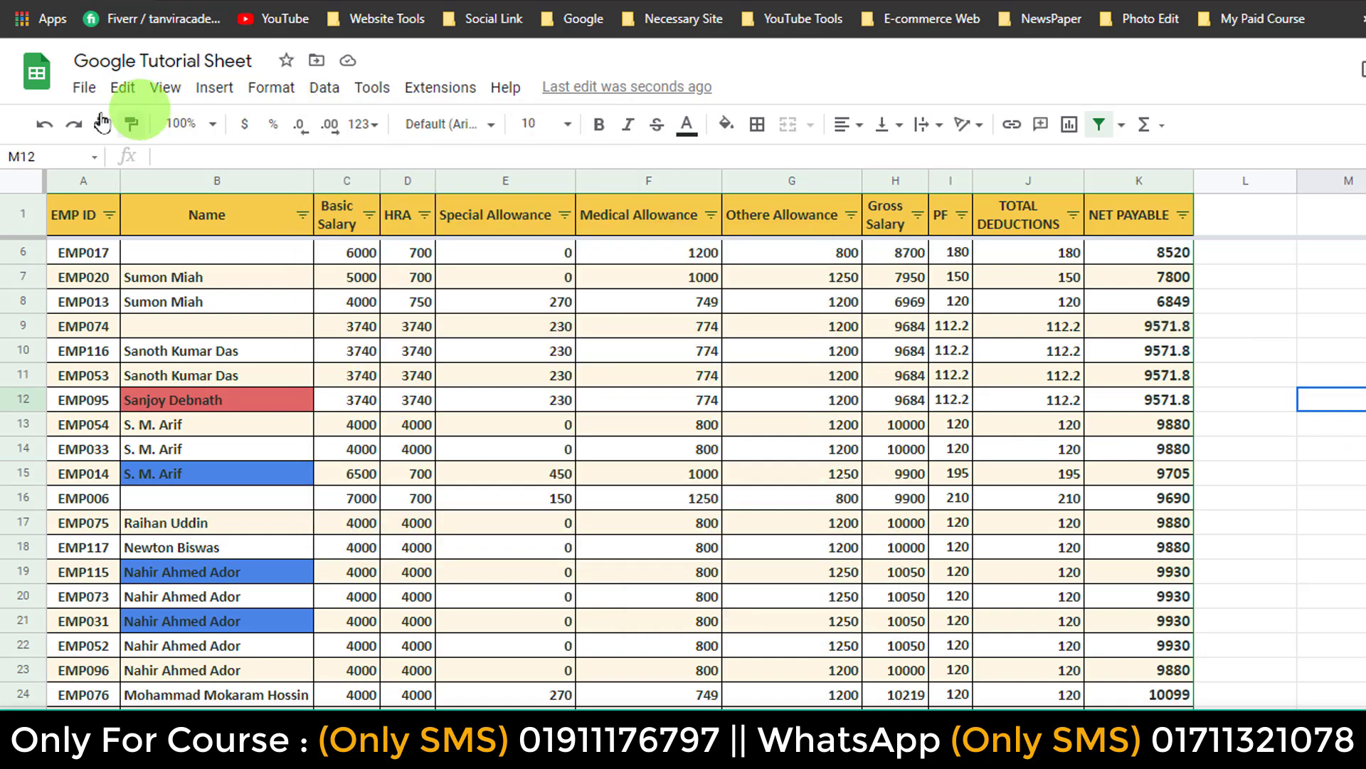
pyautogui.click(1123, 126)
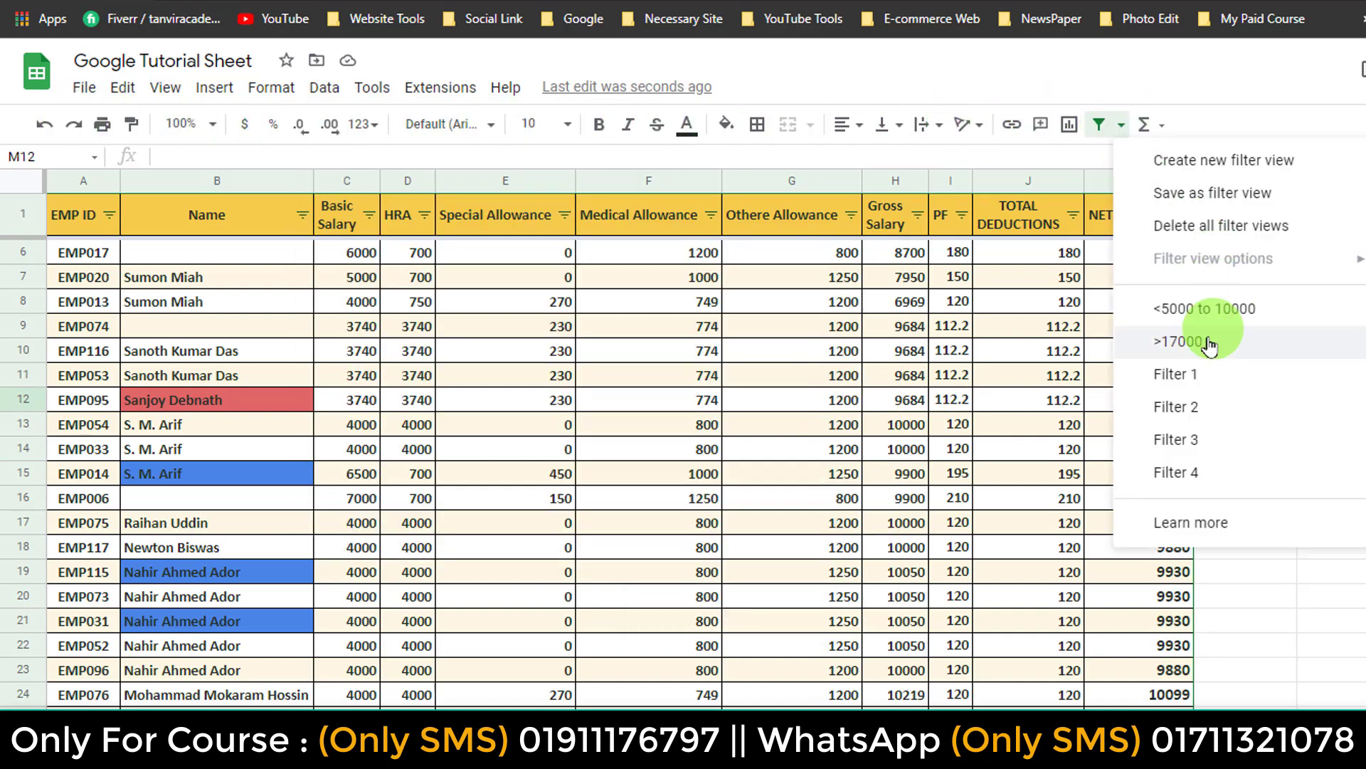
pyautogui.click(1237, 314)
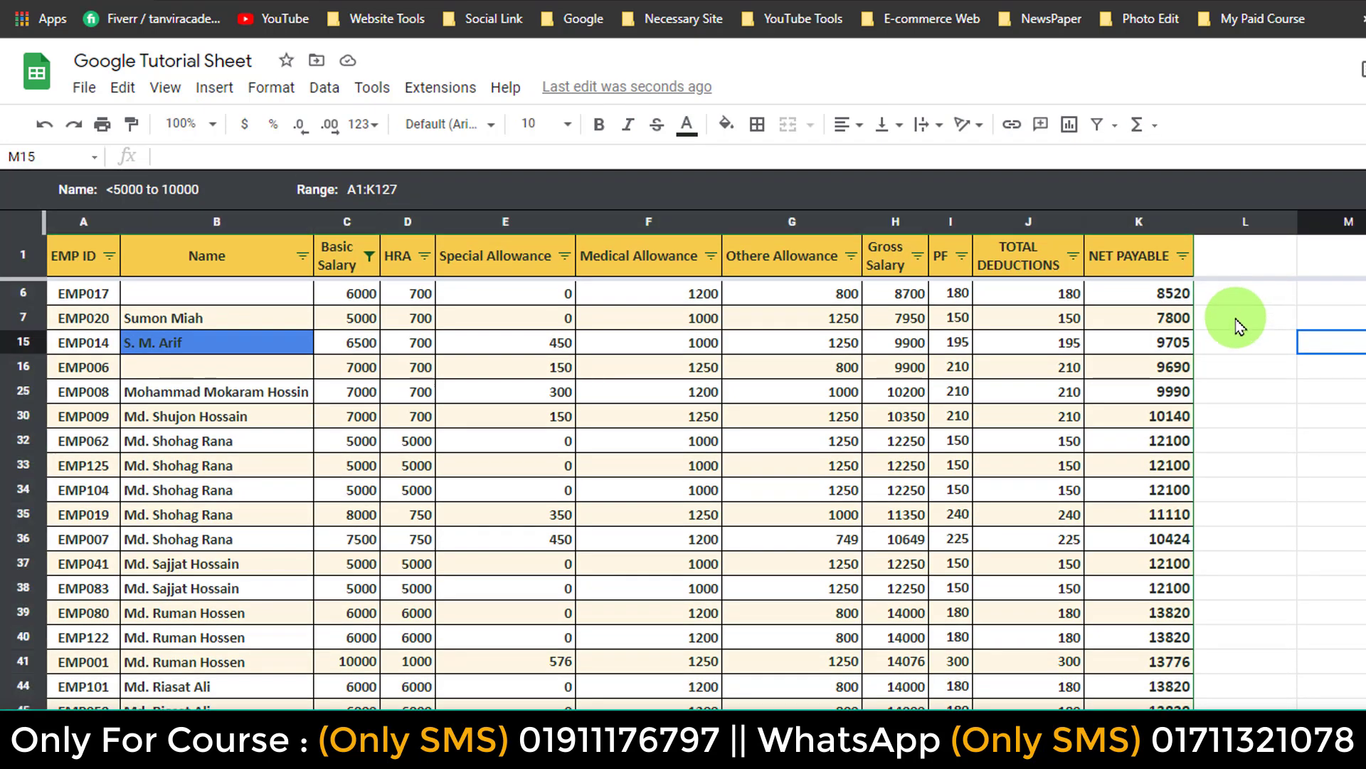
pyautogui.scroll(-2, 994, 467)
pyautogui.scroll(5, 992, 466)
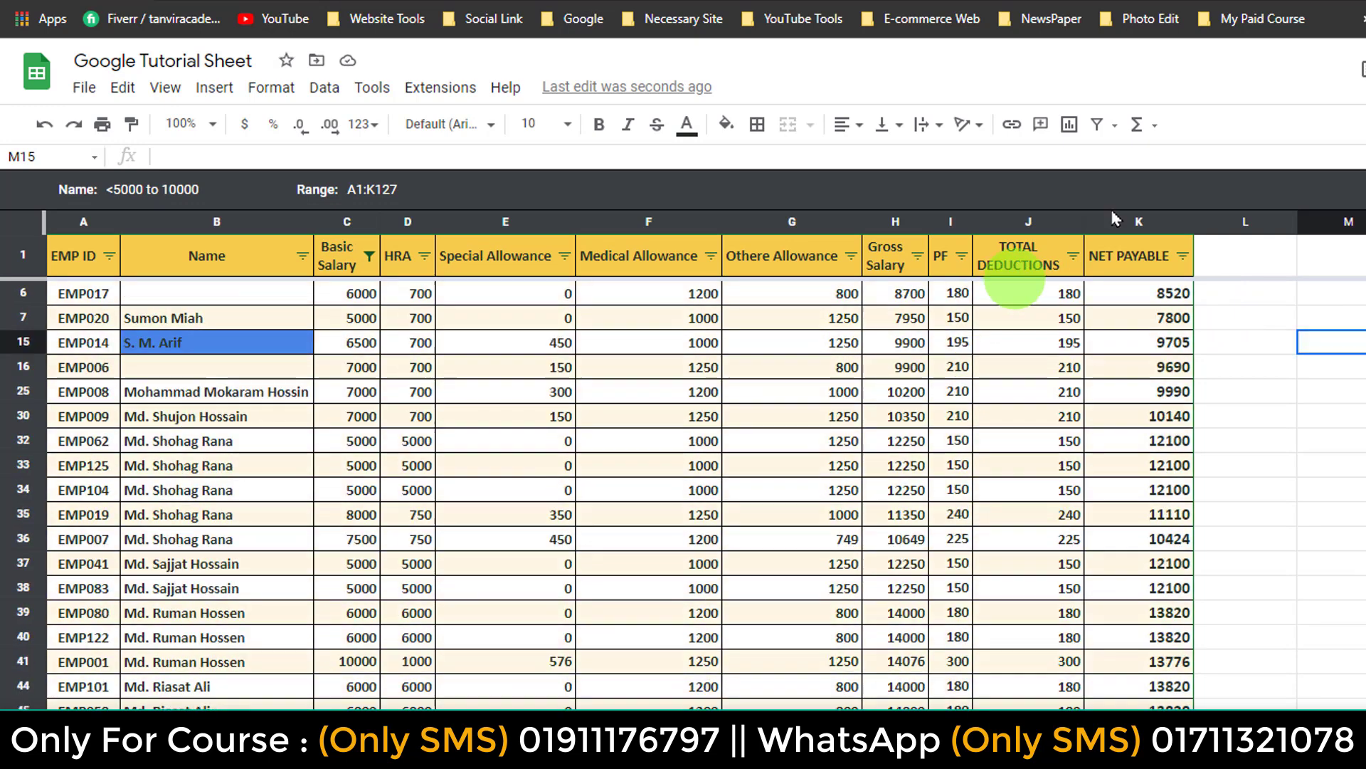
# Switch to the >17000 filter view and delete it.
pyautogui.click(1117, 128)
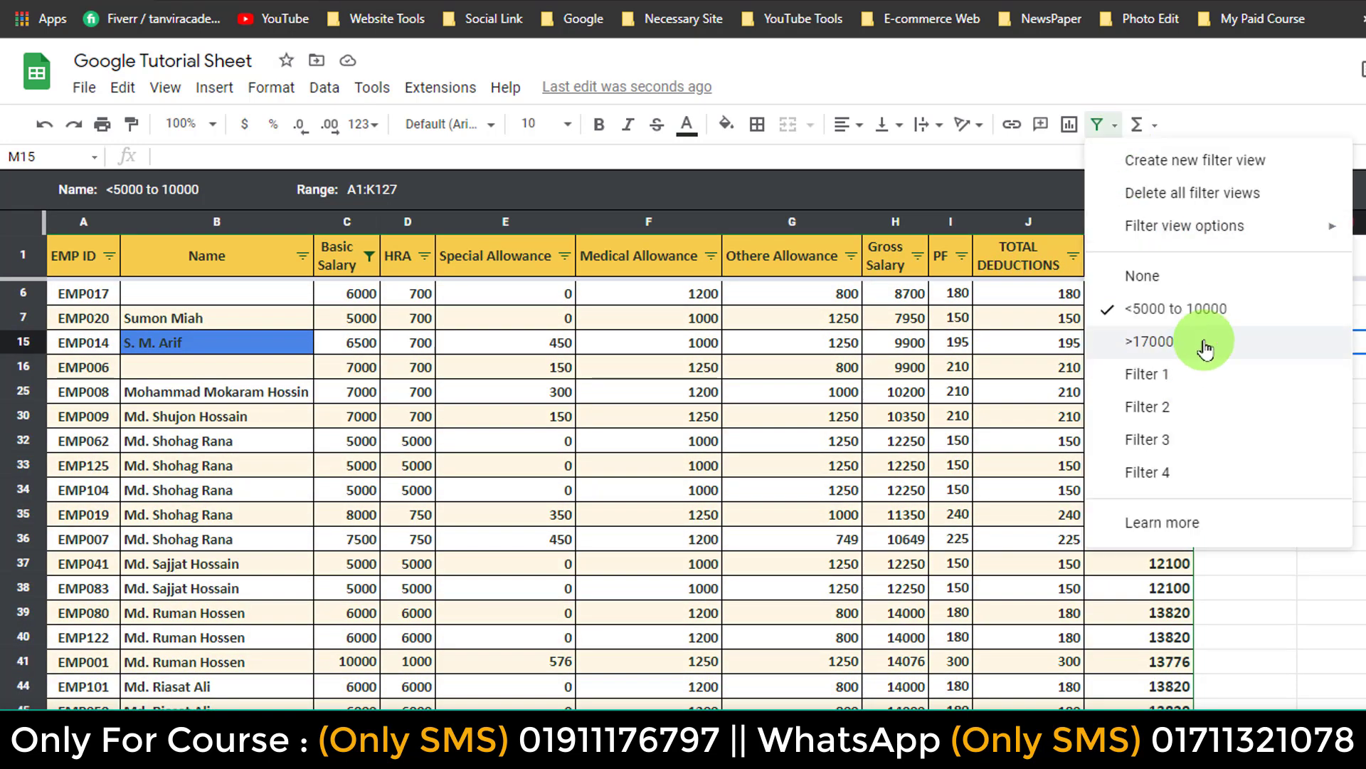
pyautogui.click(1206, 341)
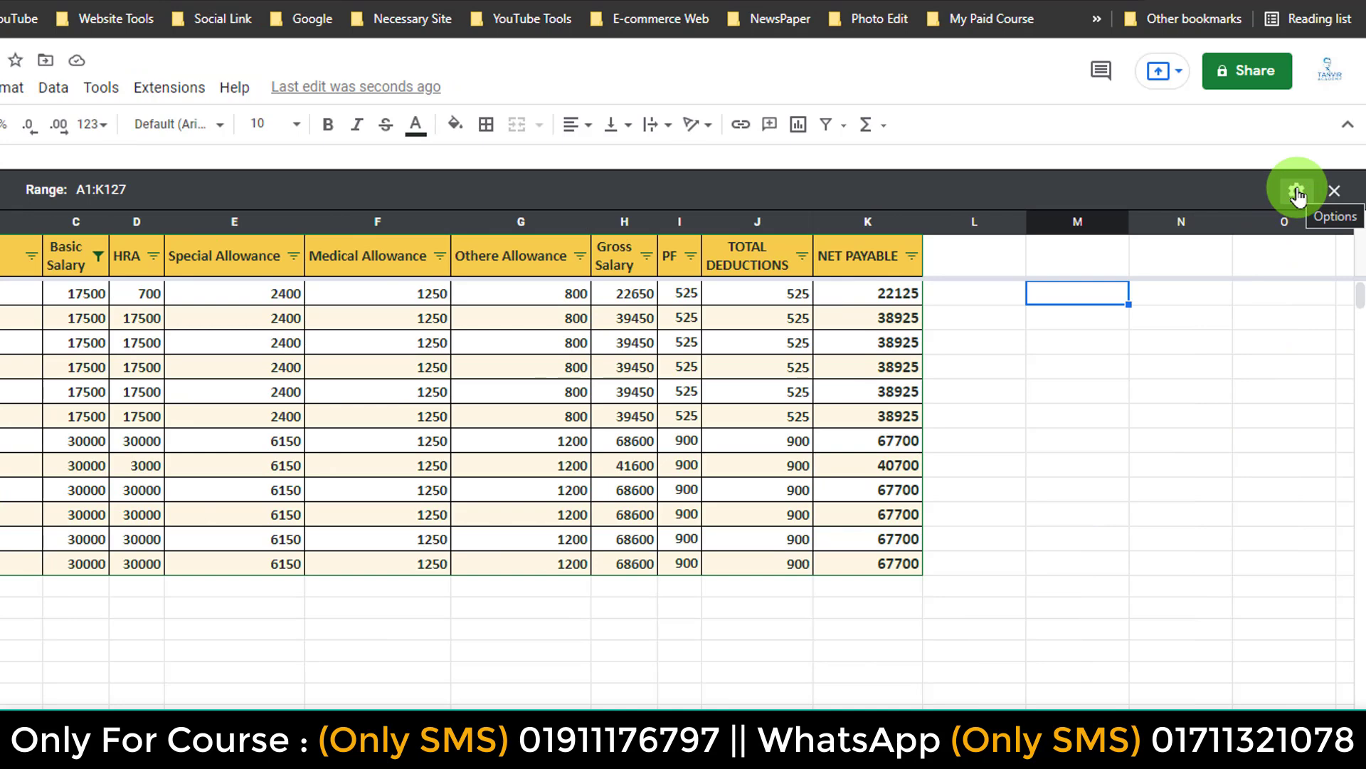
pyautogui.click(1296, 192)
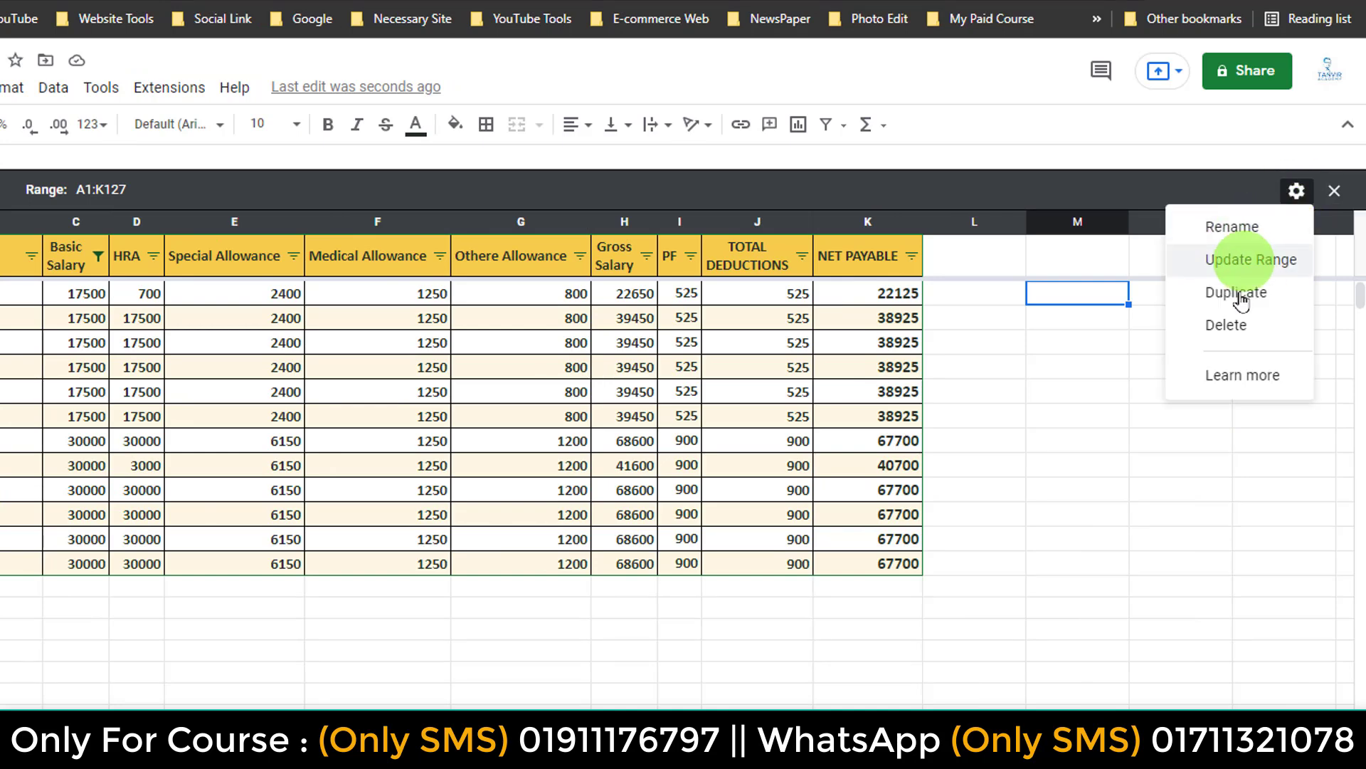
pyautogui.click(1232, 333)
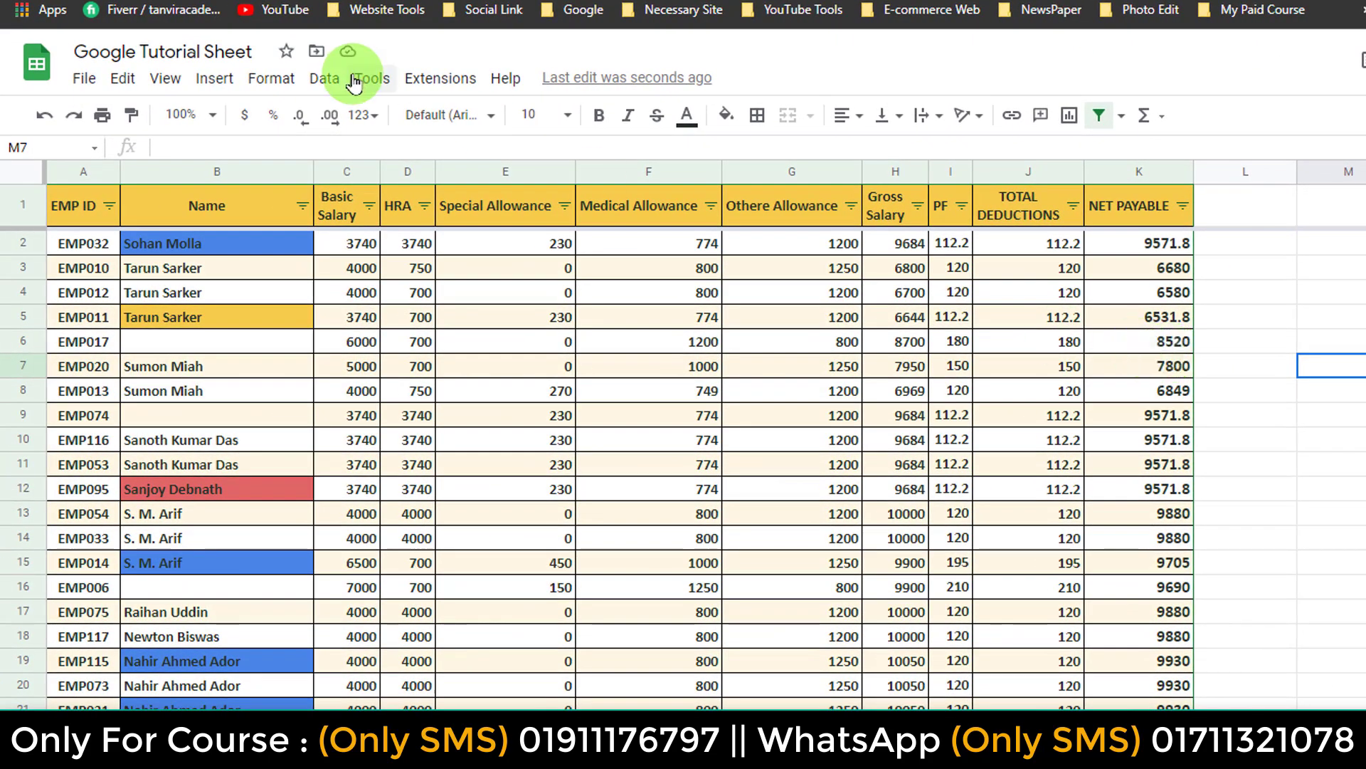
# Delete all remaining filter views of the sheet and check the filter views list.
pyautogui.click(326, 78)
pyautogui.click(399, 235)
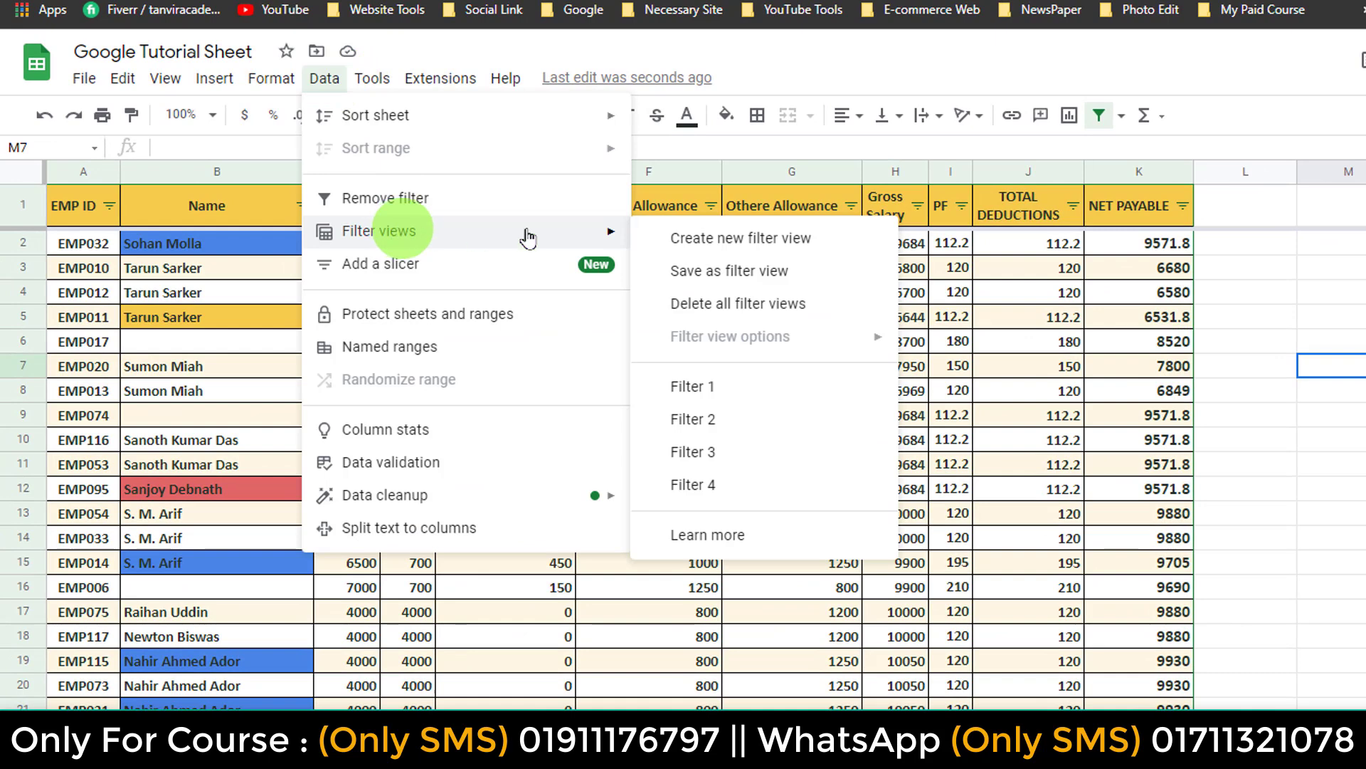
pyautogui.click(792, 306)
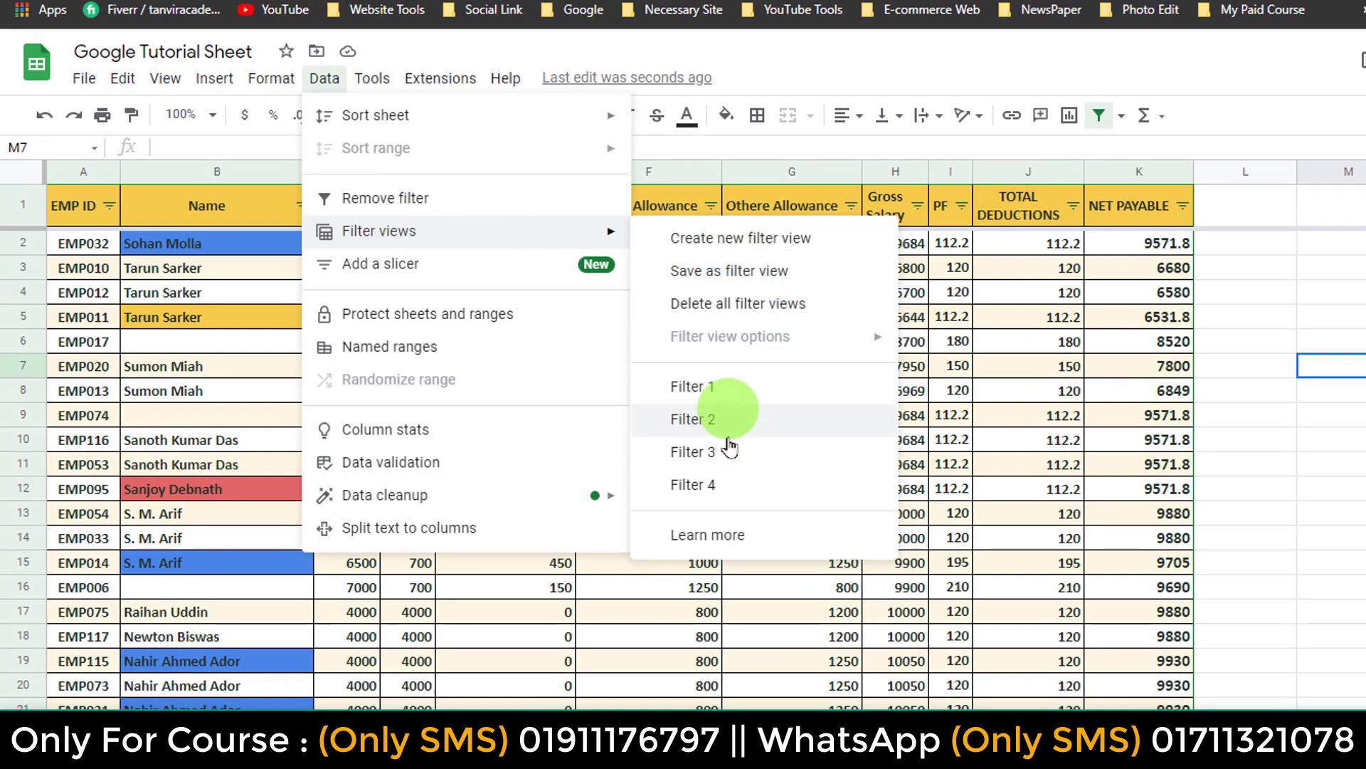
pyautogui.click(762, 311)
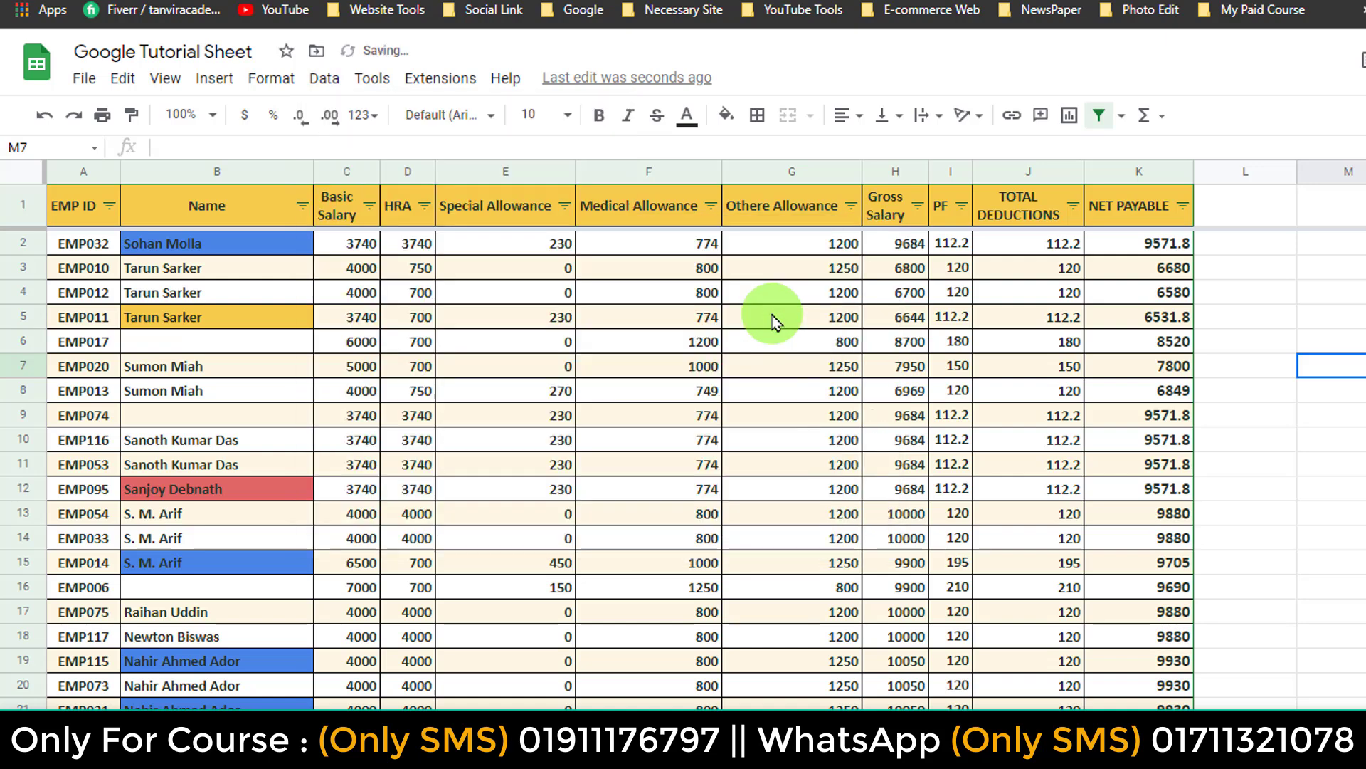
pyautogui.click(327, 79)
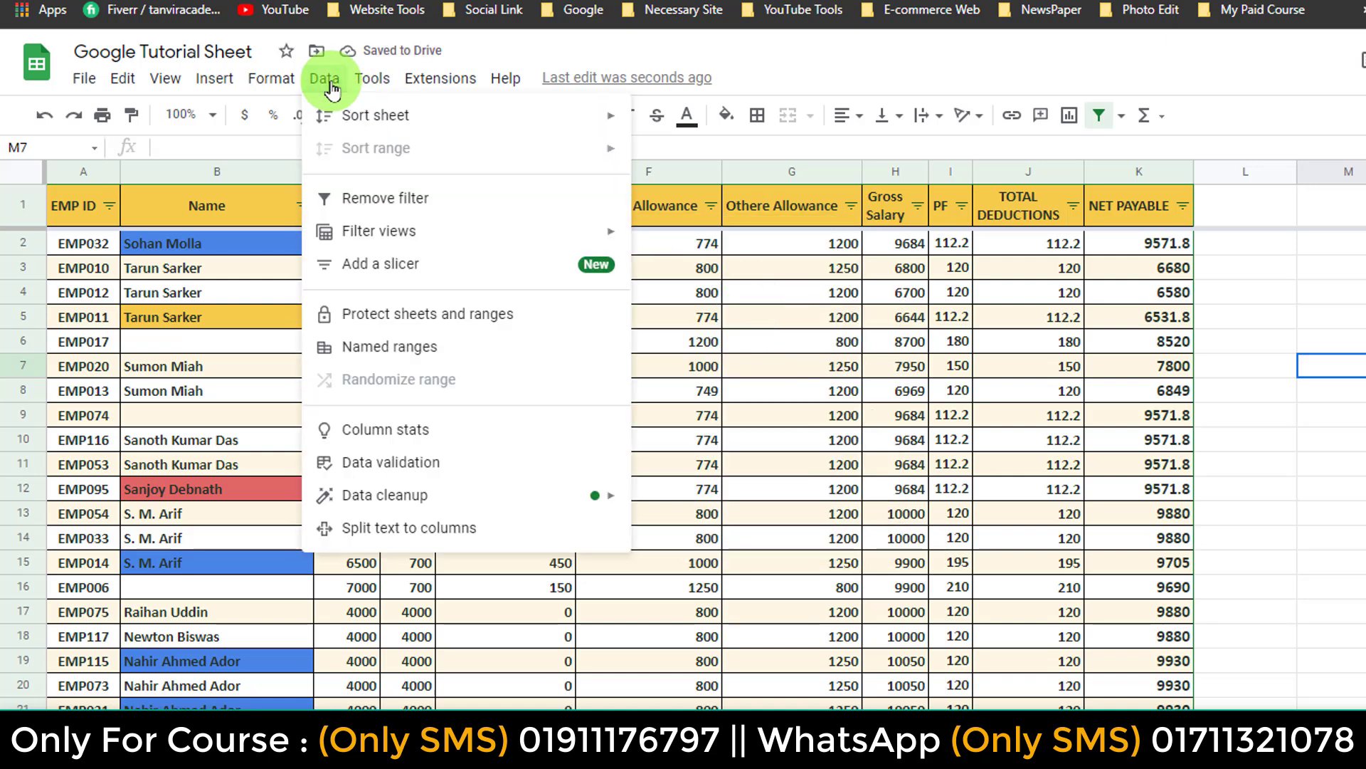
pyautogui.moveTo(497, 235)
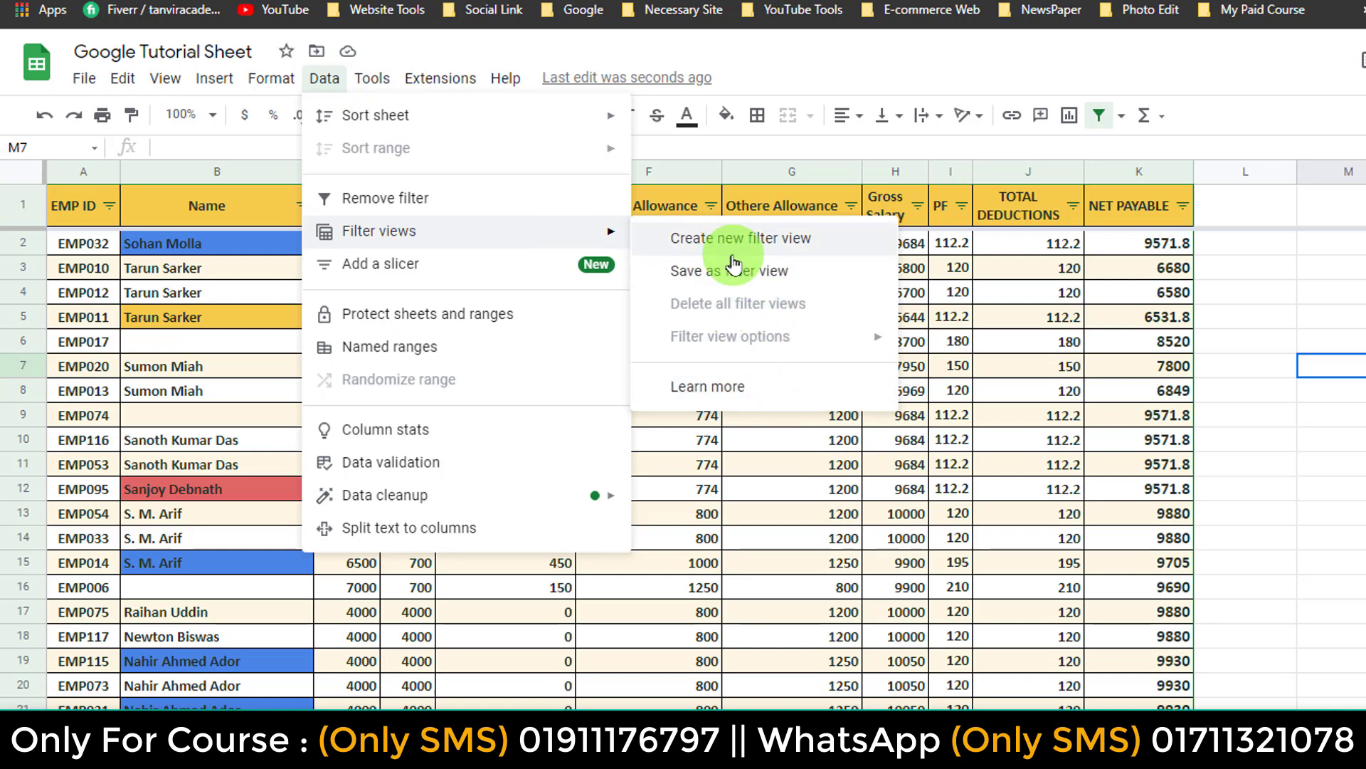
# Remove the filter from the salary table.
pyautogui.click(1136, 393)
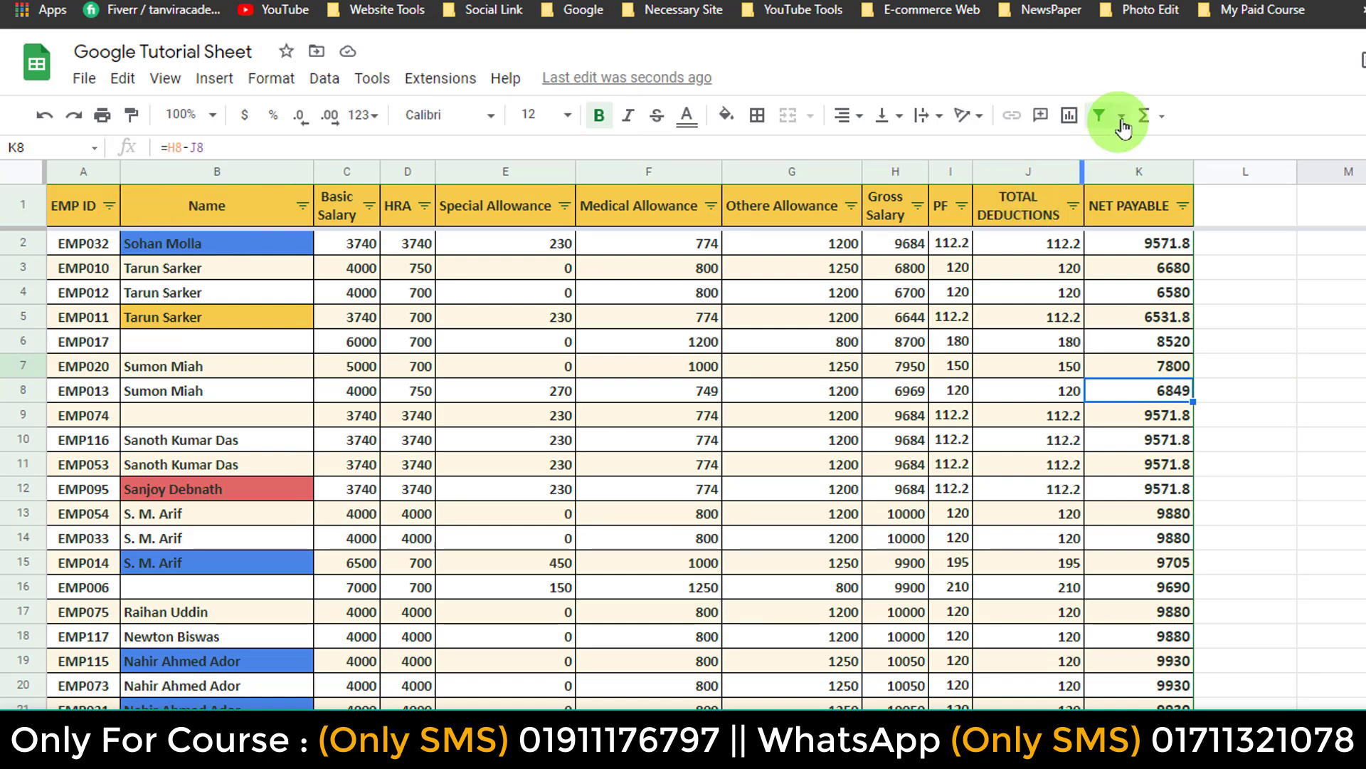
pyautogui.click(1101, 115)
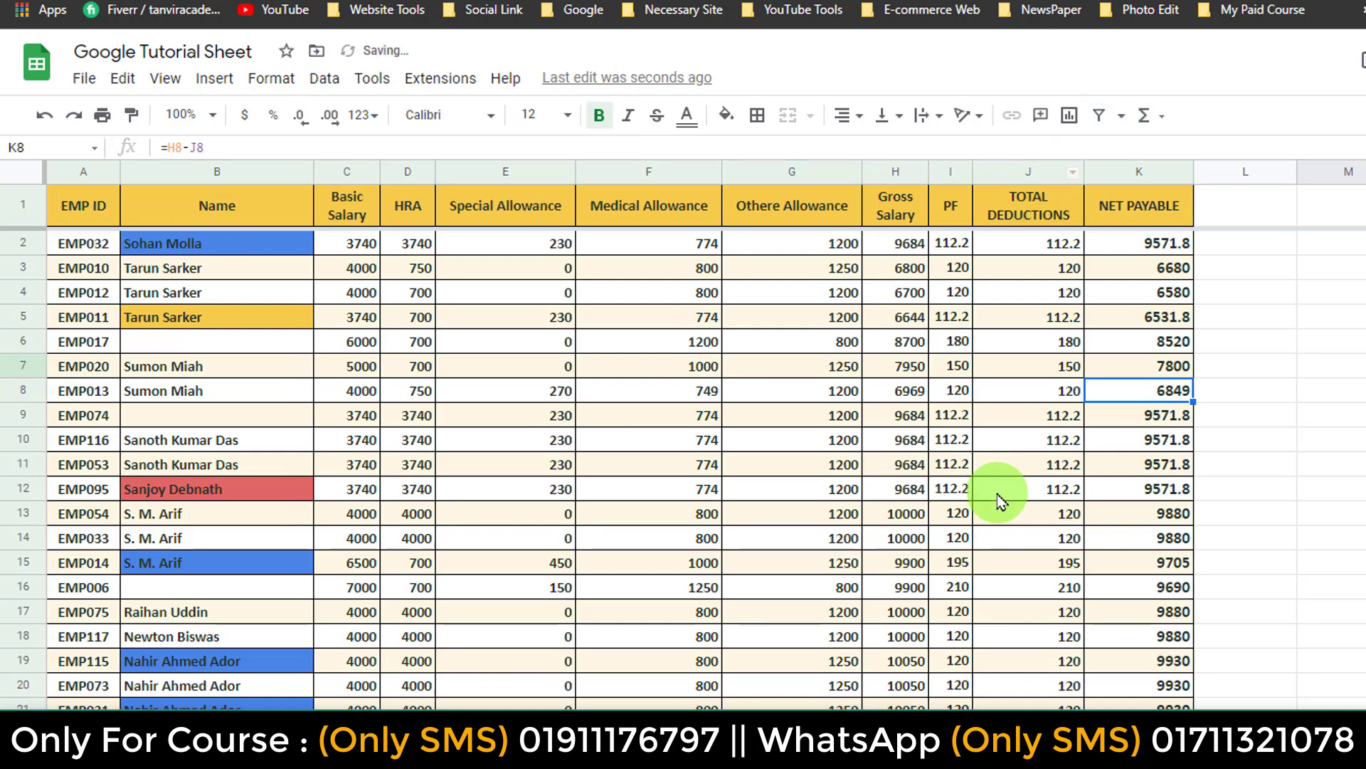
pyautogui.click(783, 538)
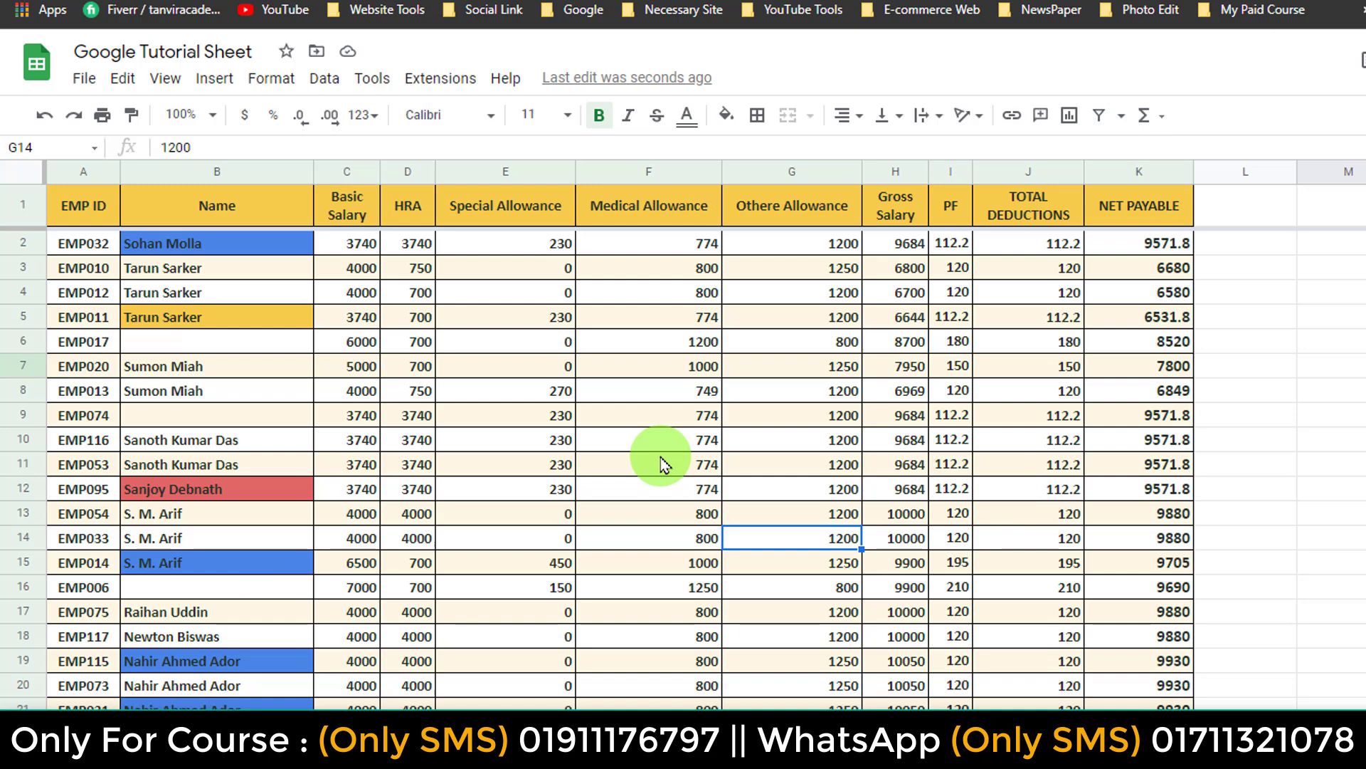